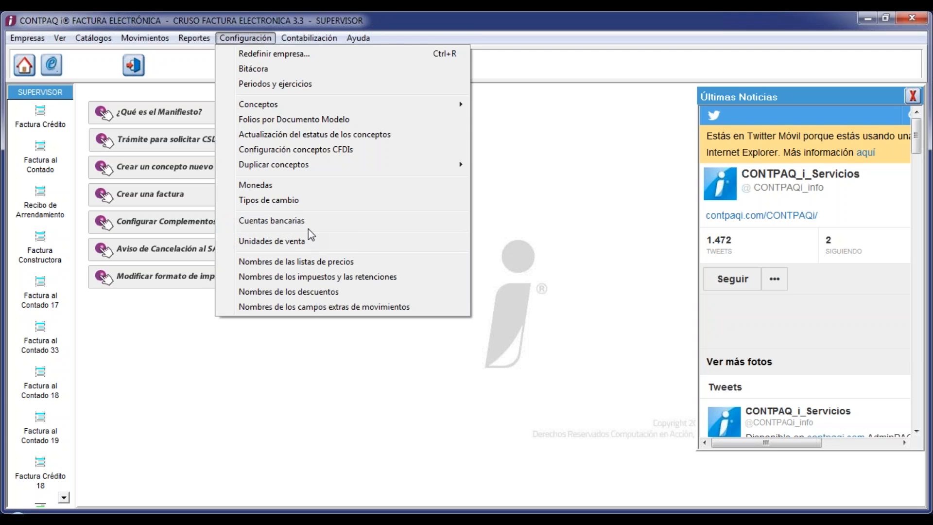
- Start a new record in the bank accounts catalogue, typing CHEQUESBANAMEX
click(296, 220)
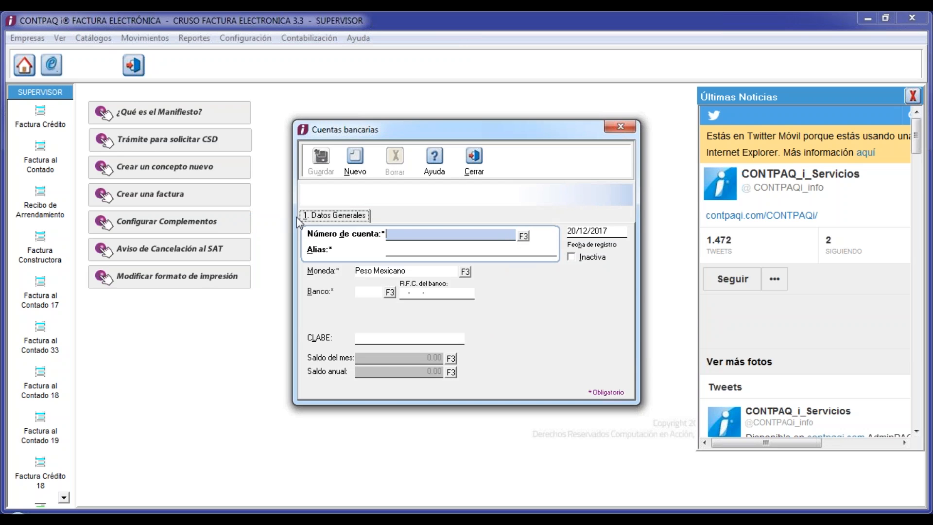
click(737, 310)
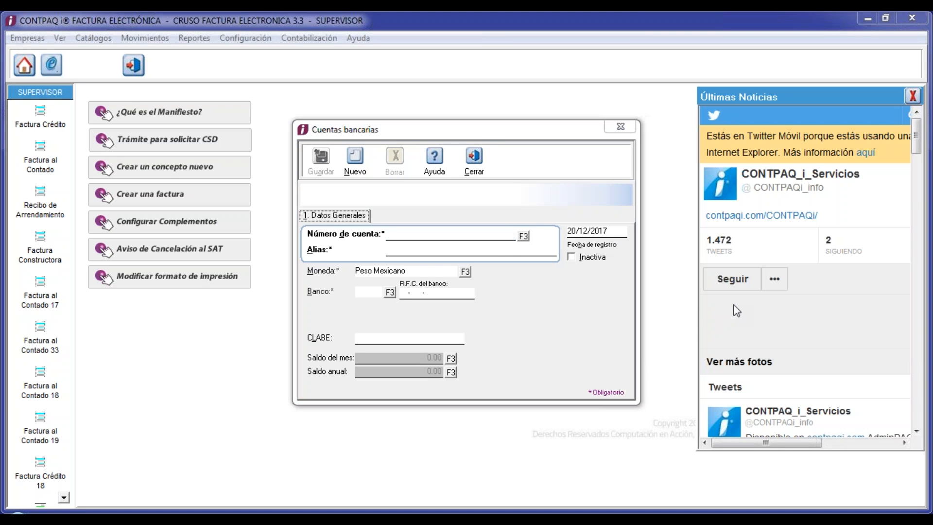
click(465, 235)
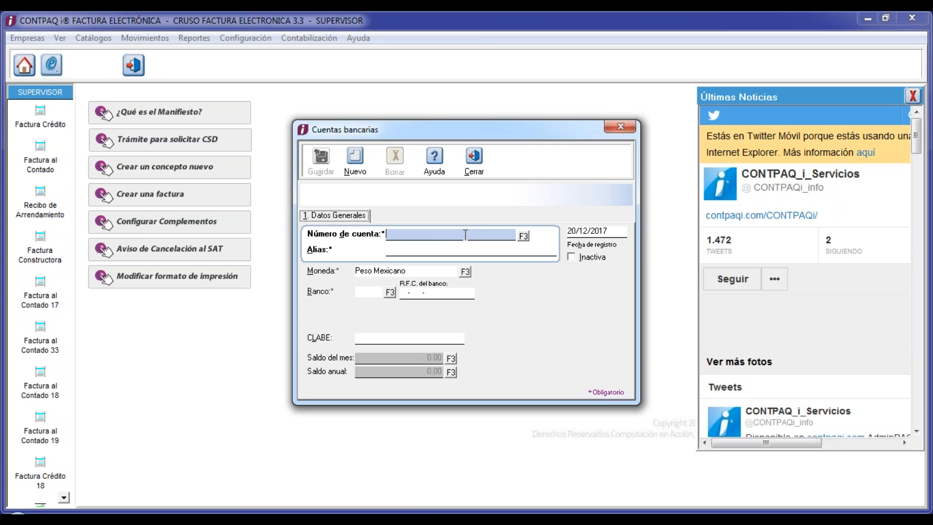
text(CHEQUESBANAMEX)
- Put CHEQUESBANAMEX in the Alias field and enter the real account number
key(Tab)
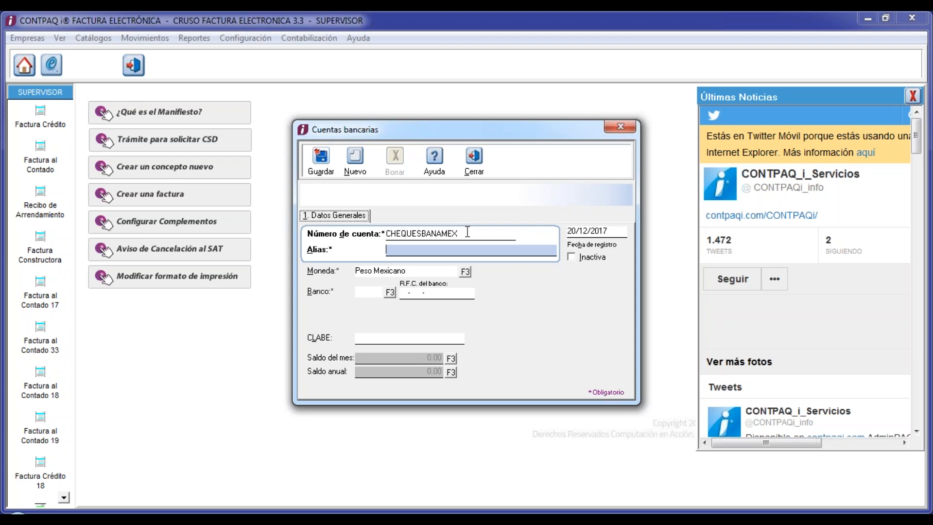
key(shift+Tab)
key(ctrl+c)
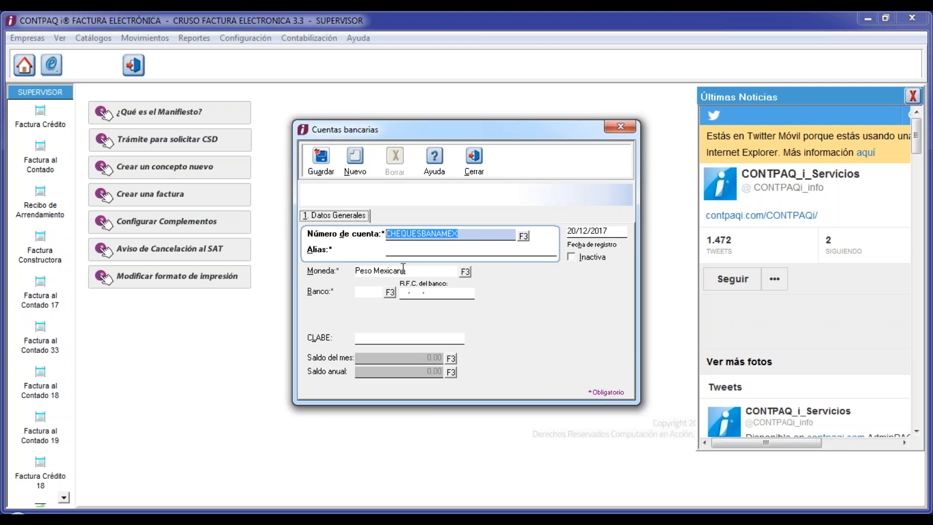
click(401, 252)
key(ctrl+v)
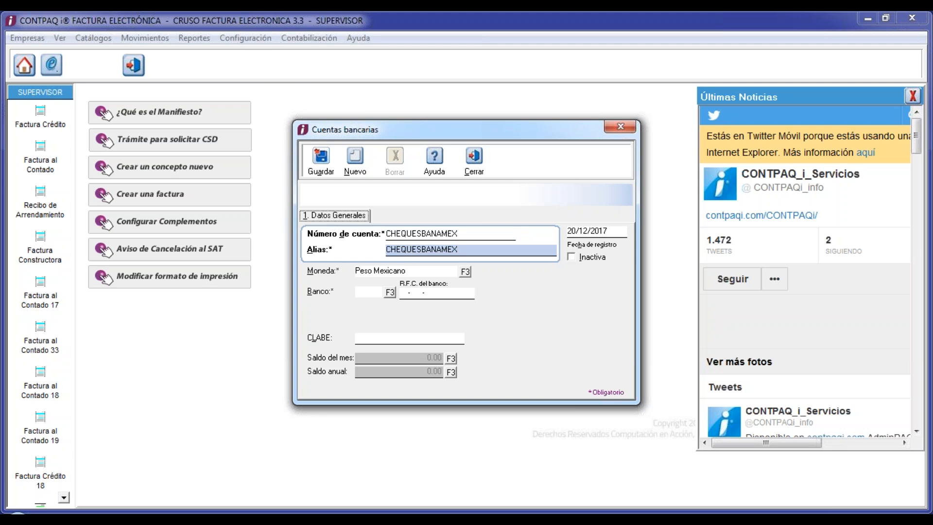
click(410, 233)
key(BackSpace)
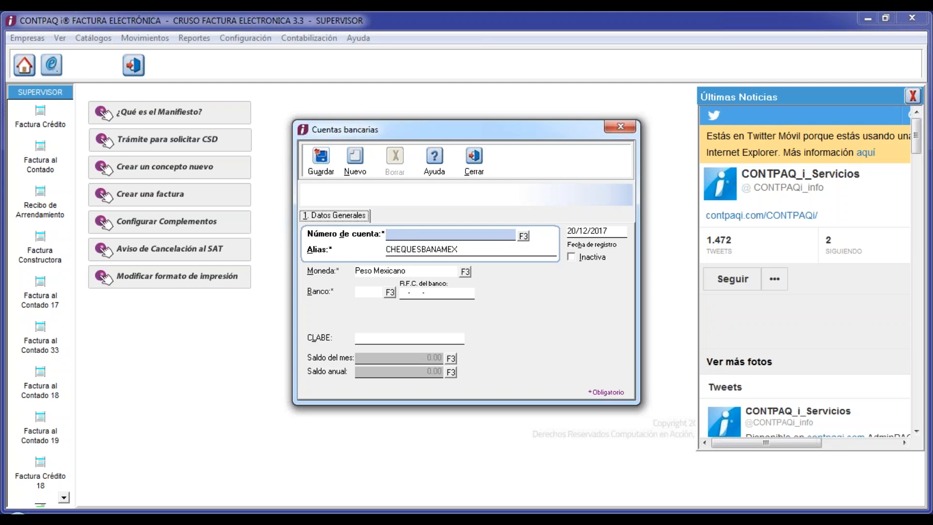
key(Tab)
key(Tab)
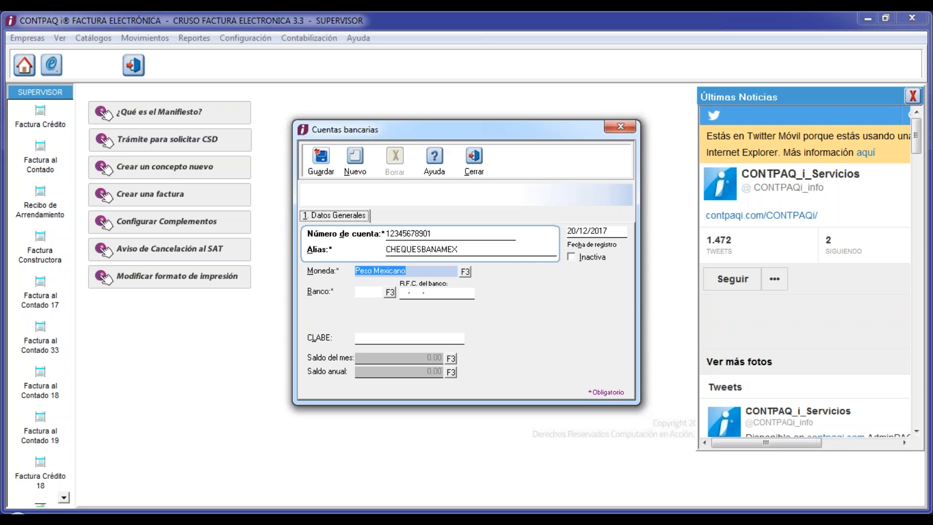
- Set the account's currency to Peso Mexicano and its bank to BANAMEX (002), leaving it unsaved
click(464, 272)
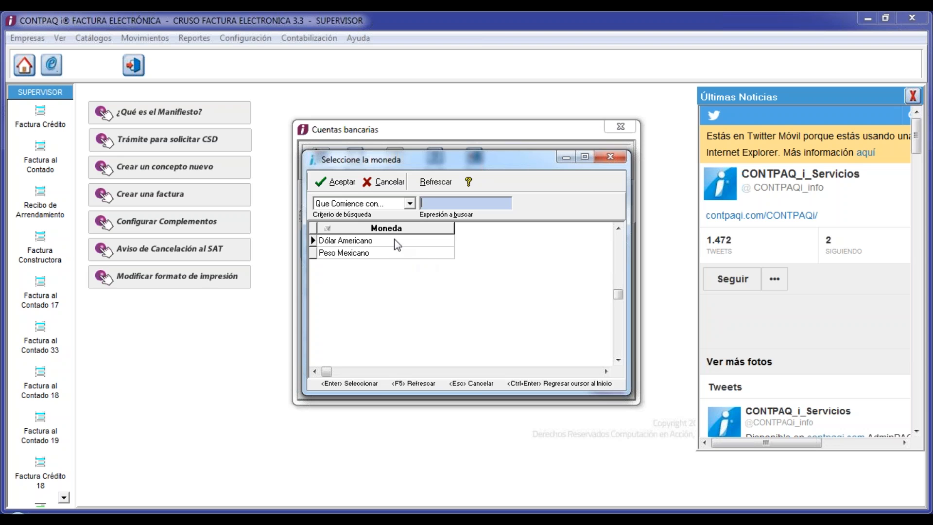
double_click(363, 254)
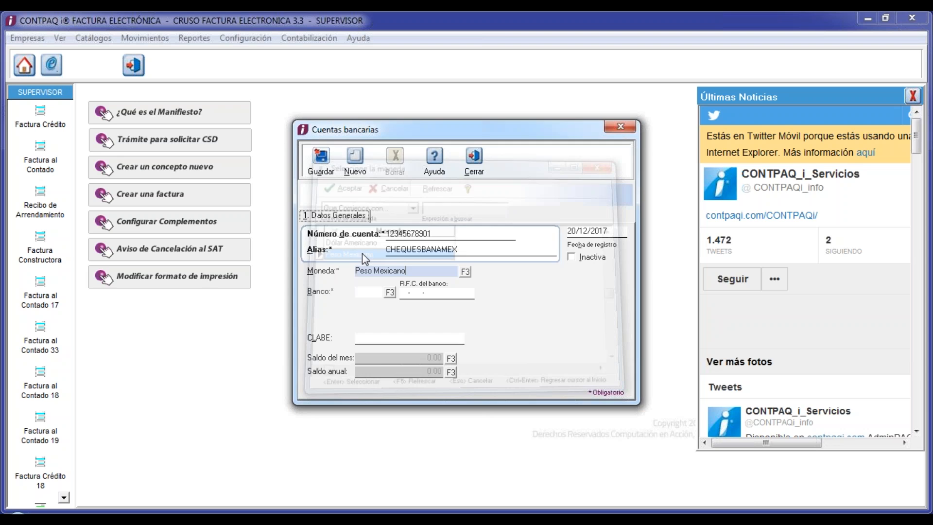
click(374, 292)
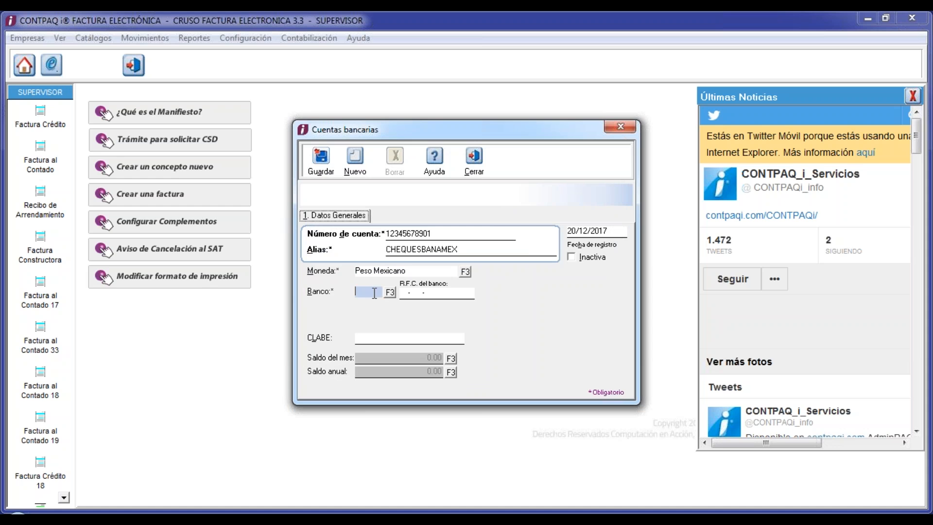
click(390, 293)
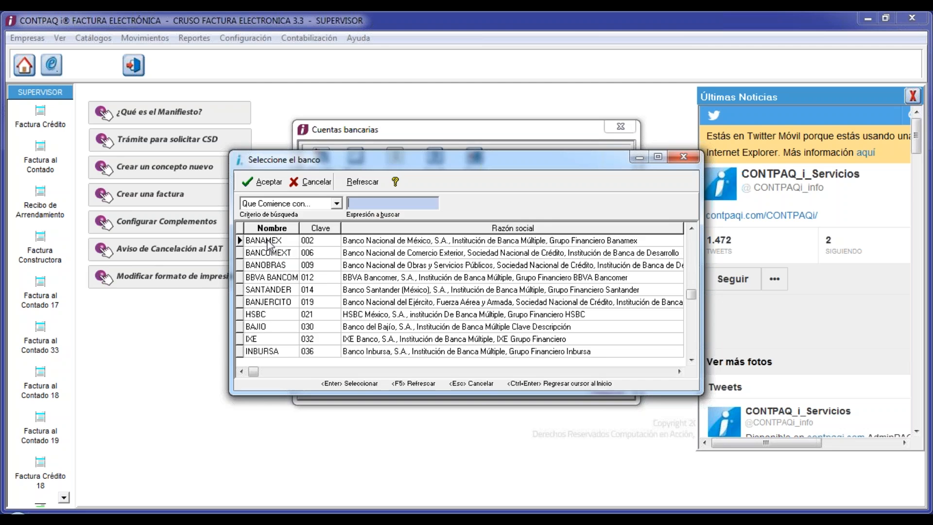
key(Escape)
key(Escape)
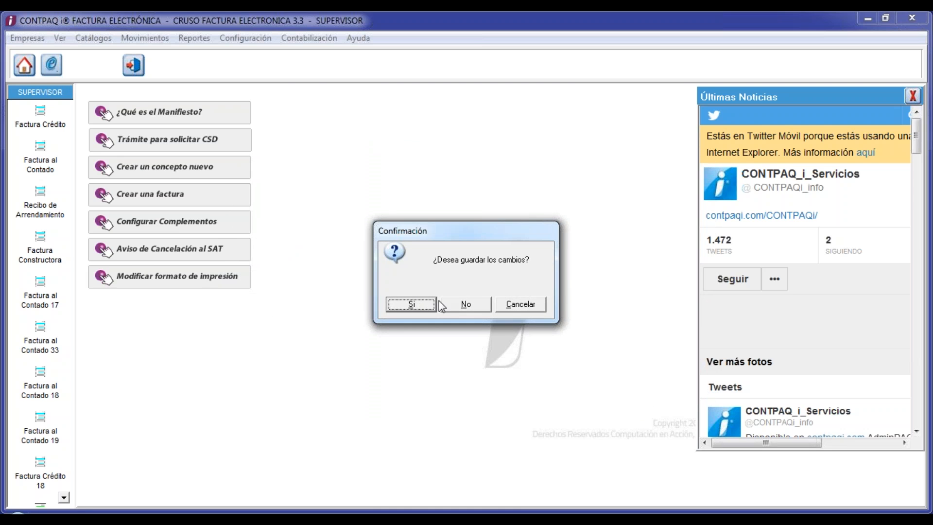
click(521, 304)
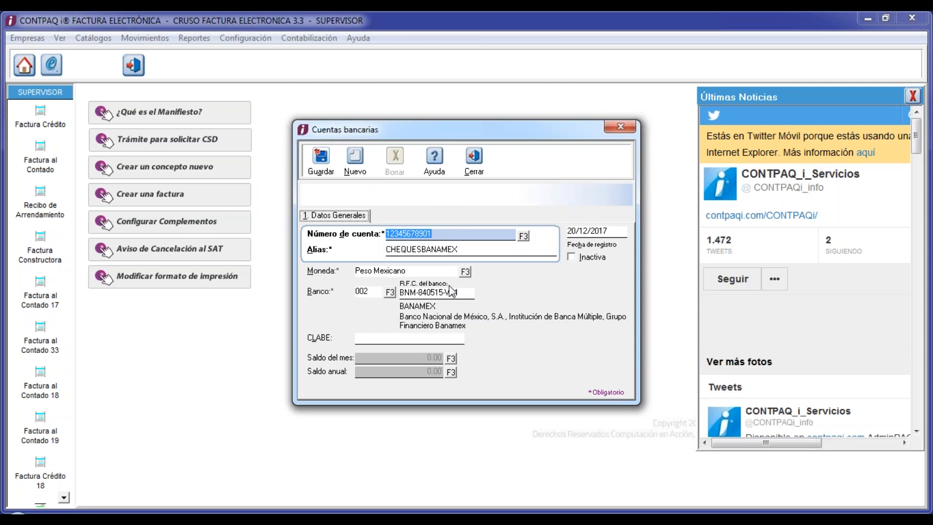
- Check the bank's RFC and CLABE, save the CHEQUESBANAMEX account and close Cuentas bancarias
click(427, 292)
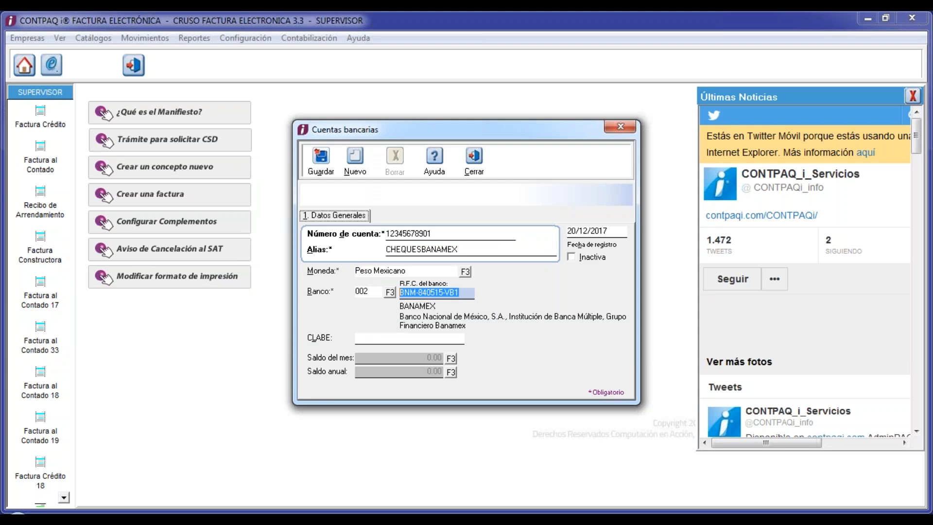
click(362, 338)
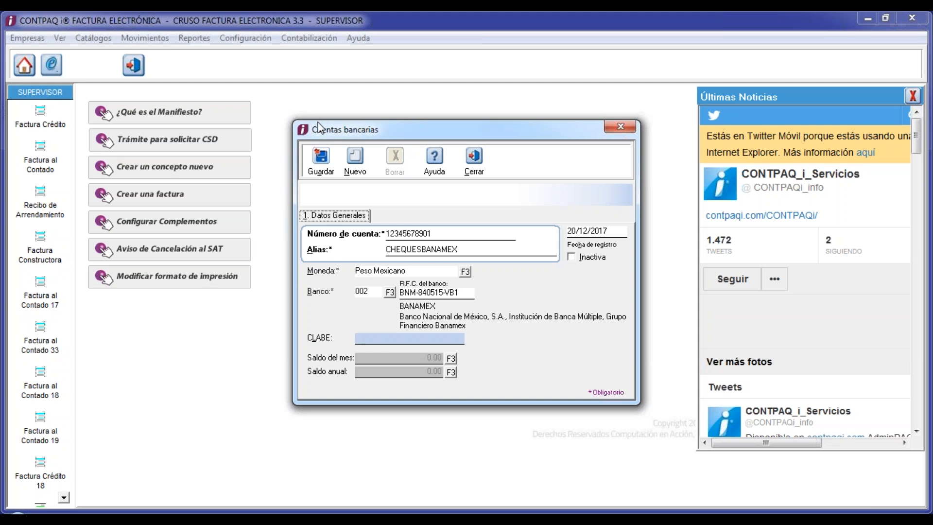
click(321, 157)
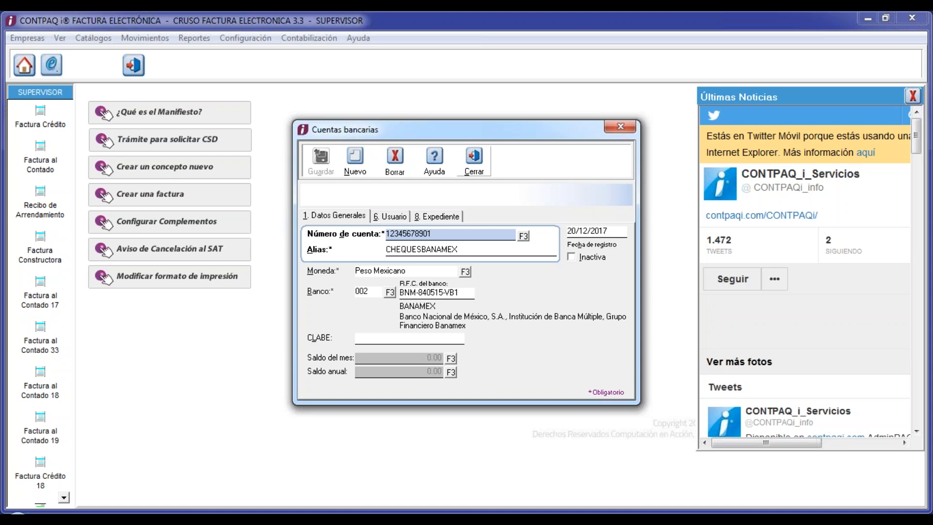
click(467, 170)
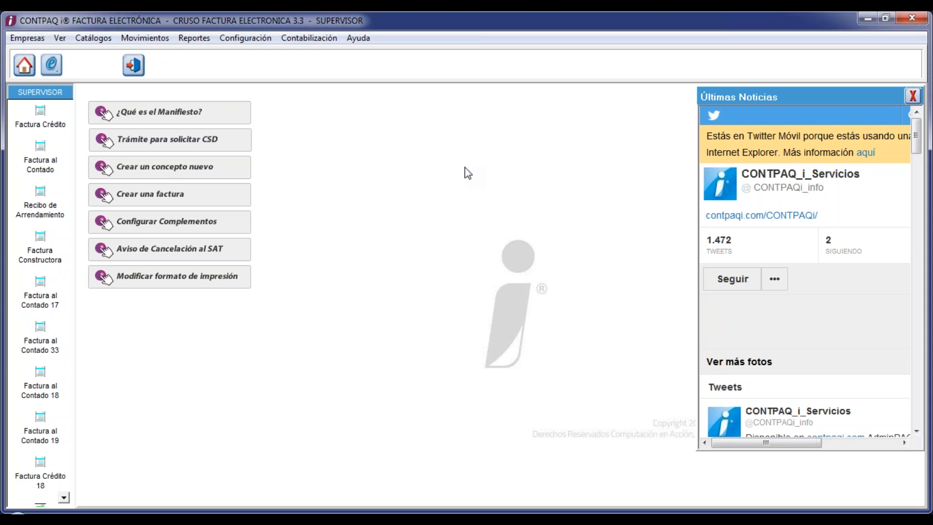
- In Redefinir empresa, set CHEQUESBANAMEX as the default bank account and save
click(257, 39)
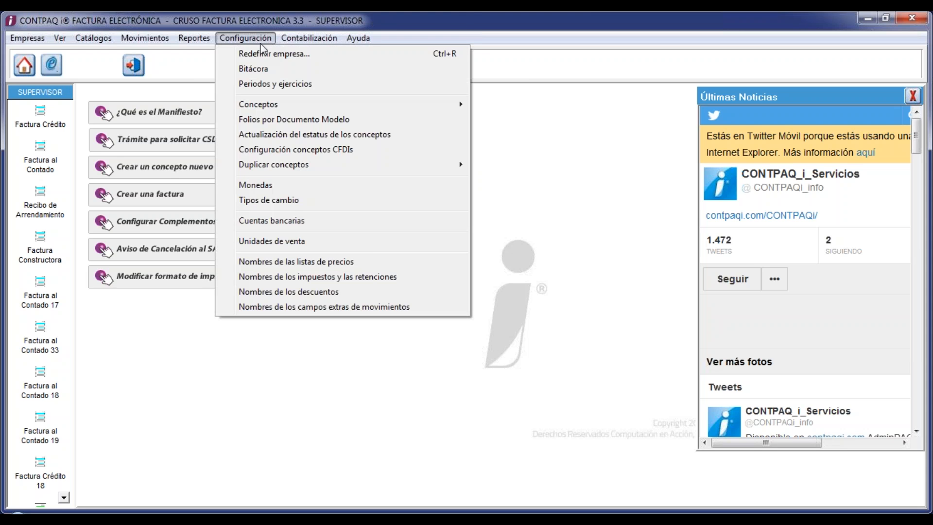
click(258, 53)
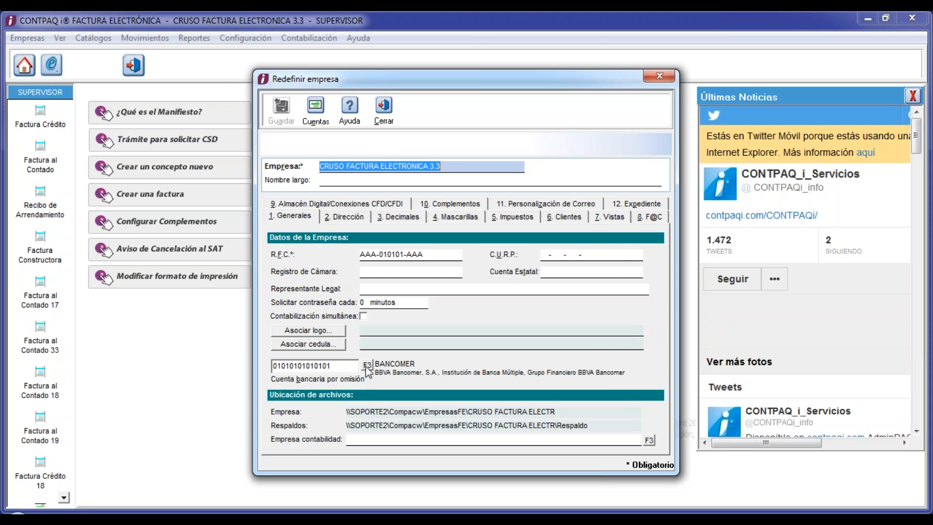
click(366, 365)
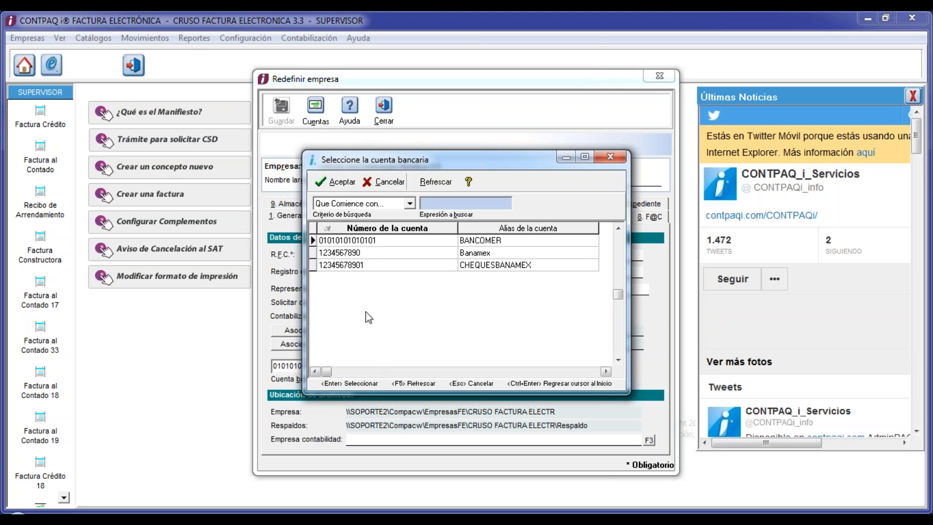
double_click(354, 265)
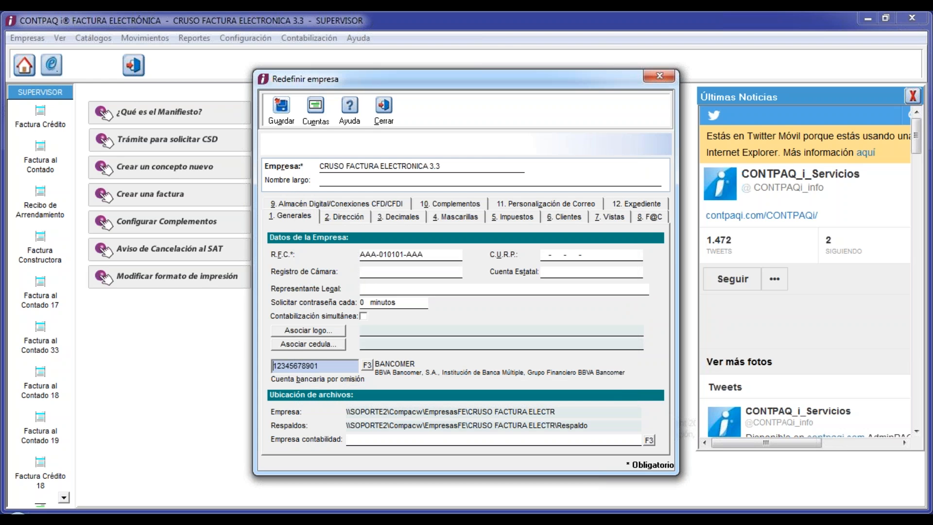
click(279, 115)
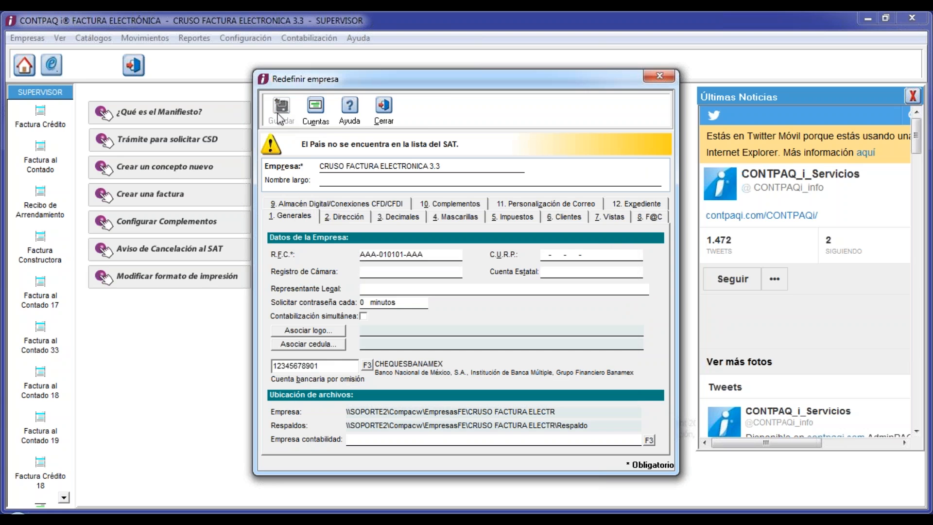
- Briefly reopen the bank accounts catalogue, then close it and the company settings
click(316, 106)
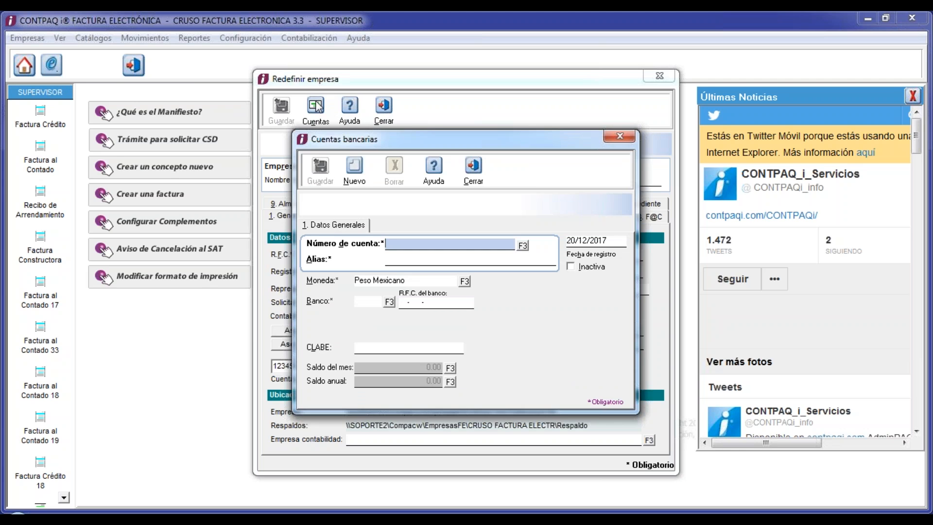
click(474, 170)
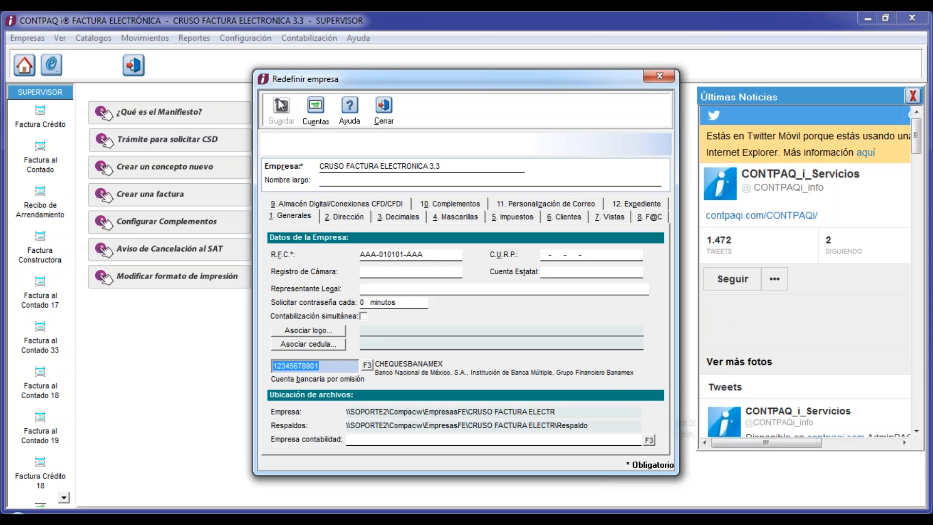
click(383, 108)
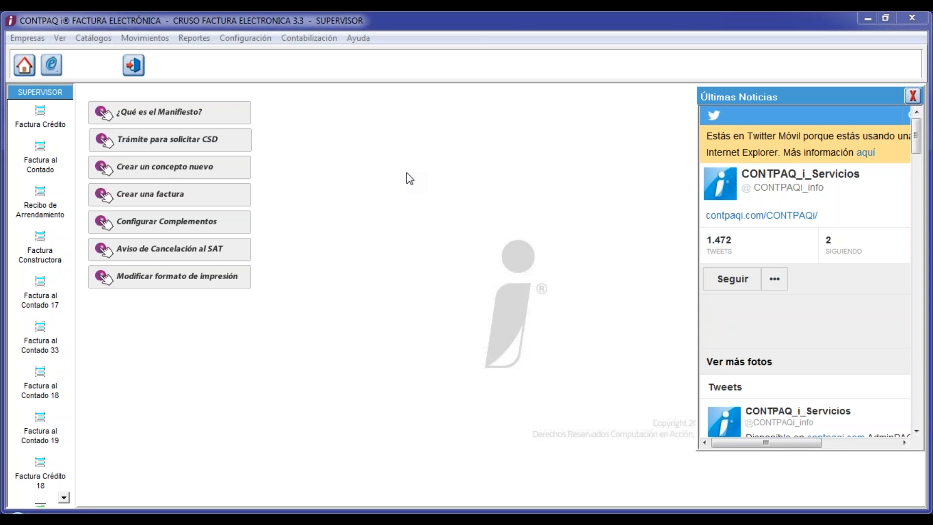
click(97, 42)
- Open client C0001 Cliente Prueba from the Clientes catalogue for editing
click(103, 55)
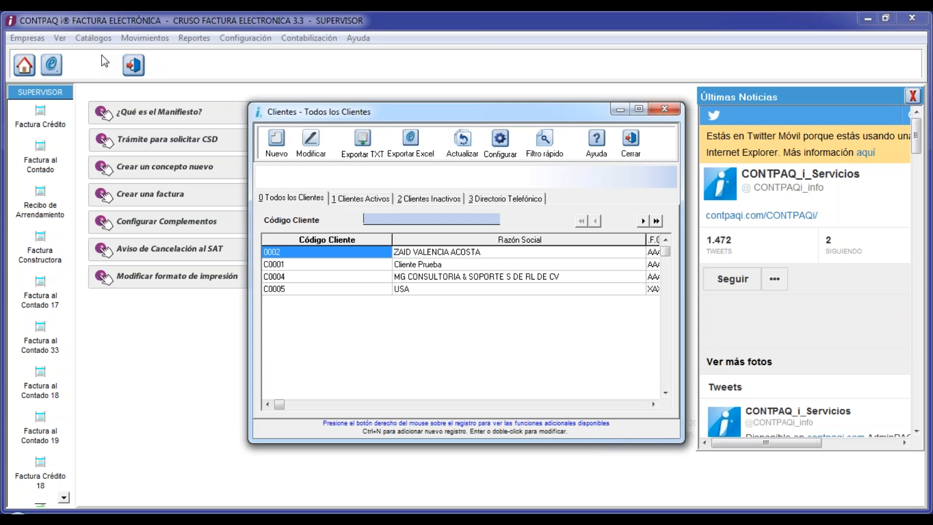
key(Down)
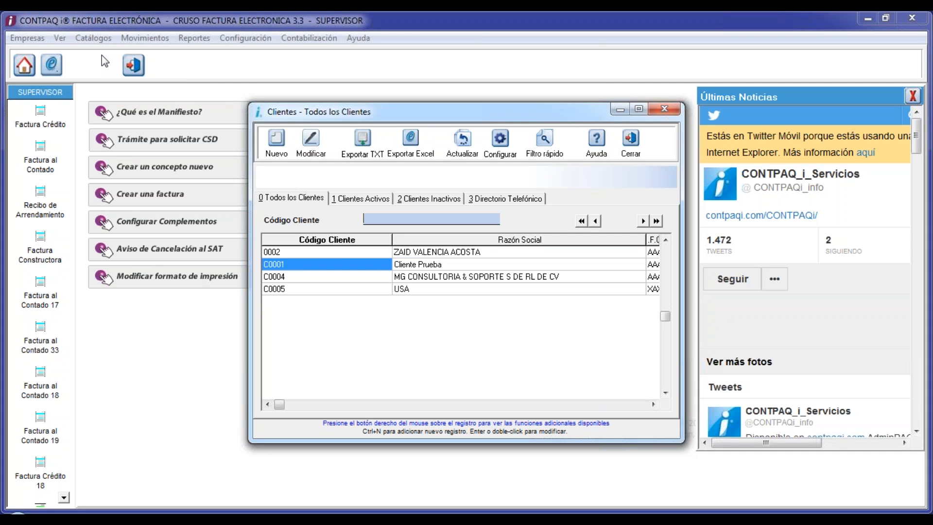
key(Return)
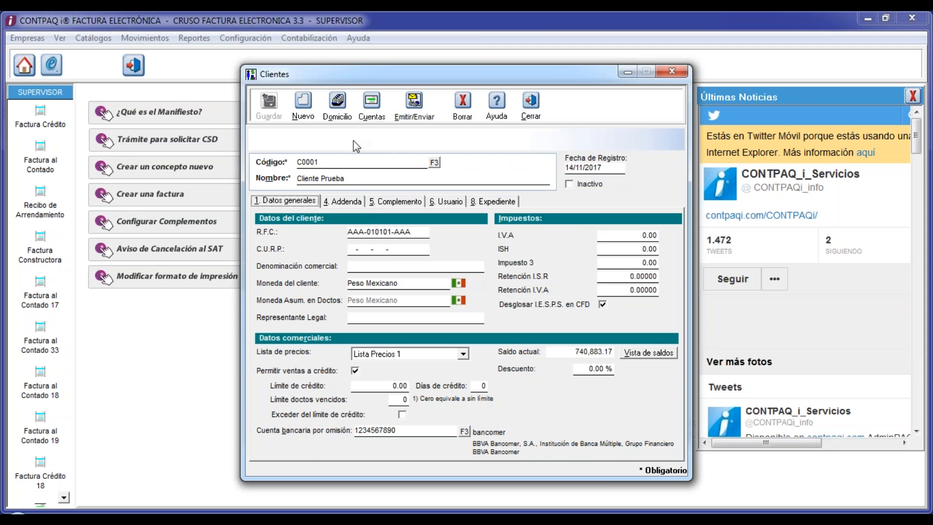
- Show the client's bank accounts and load the existing bancomer account (012 BBVA BANCOMER) by its number
click(372, 103)
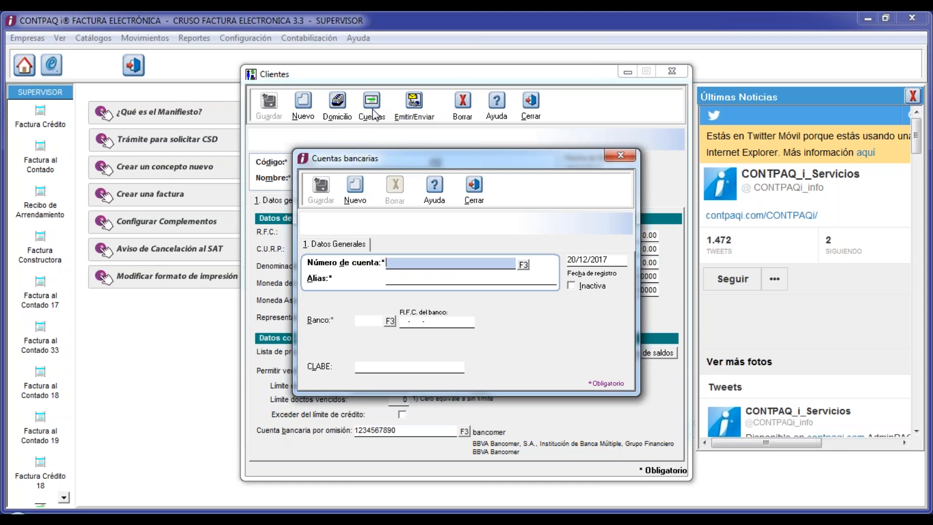
text(1234567890)
key(Tab)
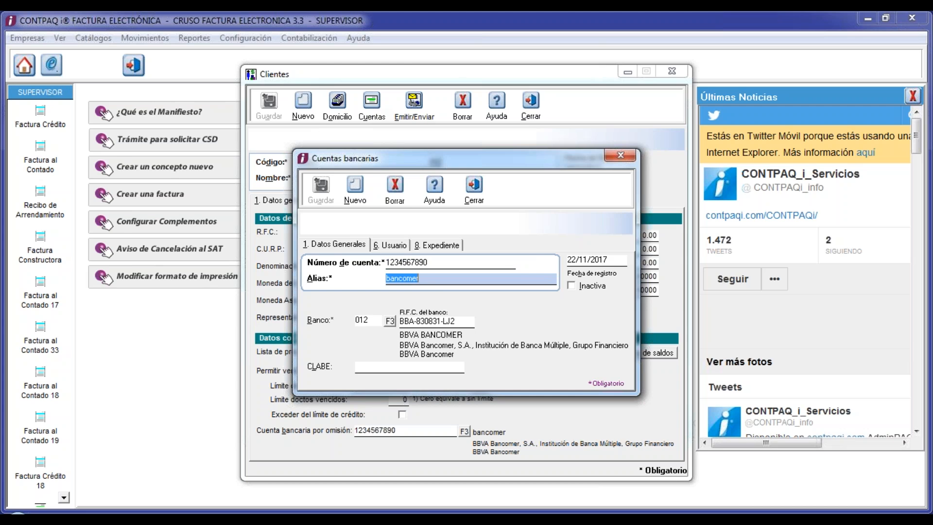
click(429, 262)
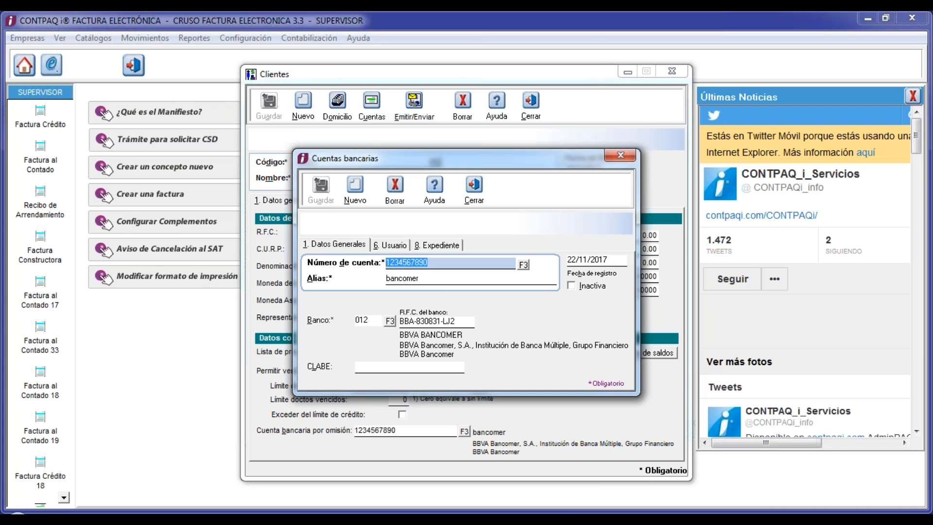
- Discard changes and start a new client account with a new number and alias CHEQUESBANCOMER
text(01)
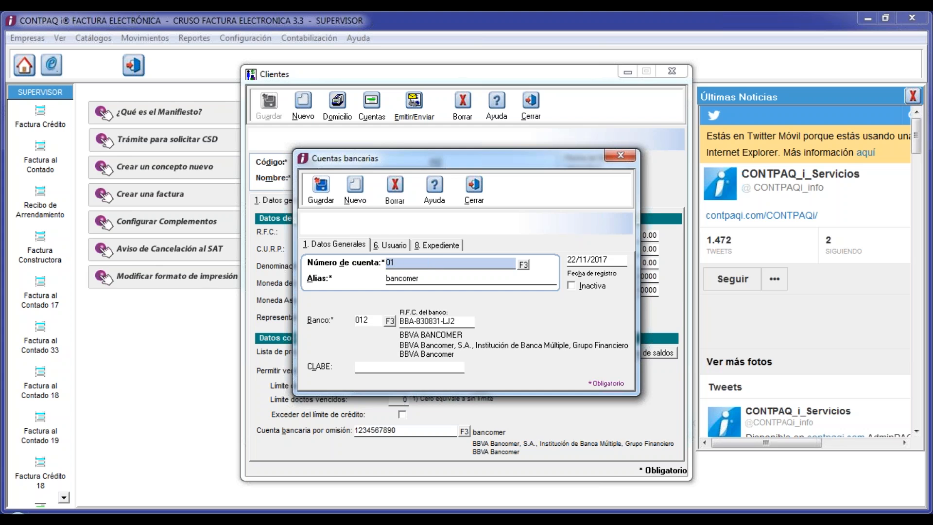
click(355, 202)
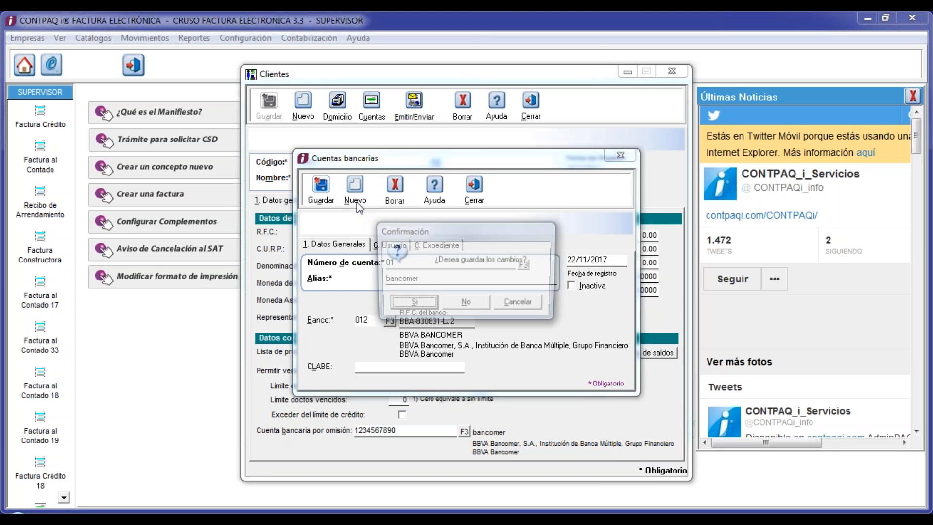
click(463, 306)
text(0101)
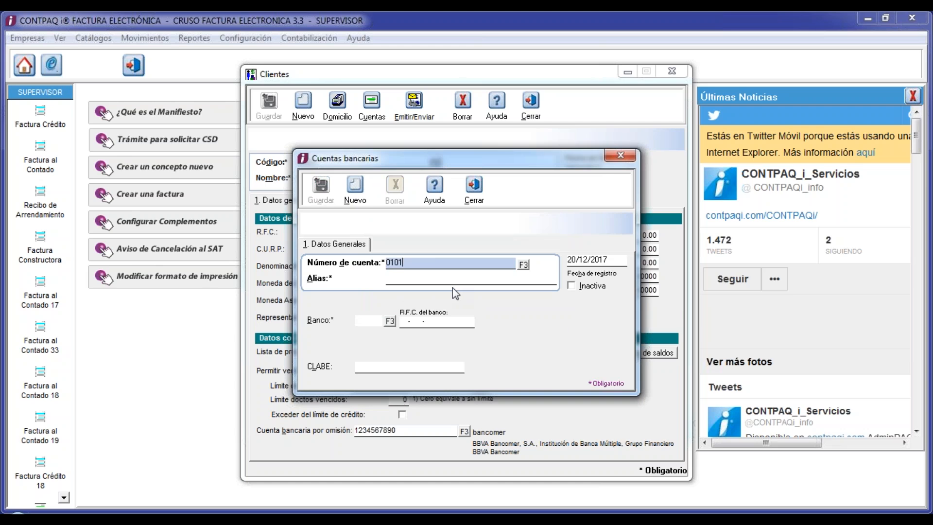
text(01010101)
key(Tab)
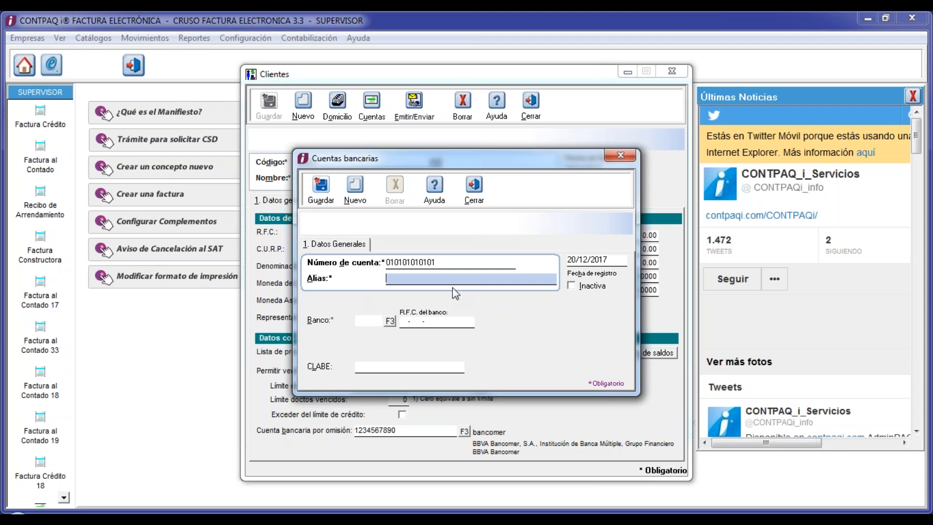
text(CHEQUESBANCOMER)
key(Tab)
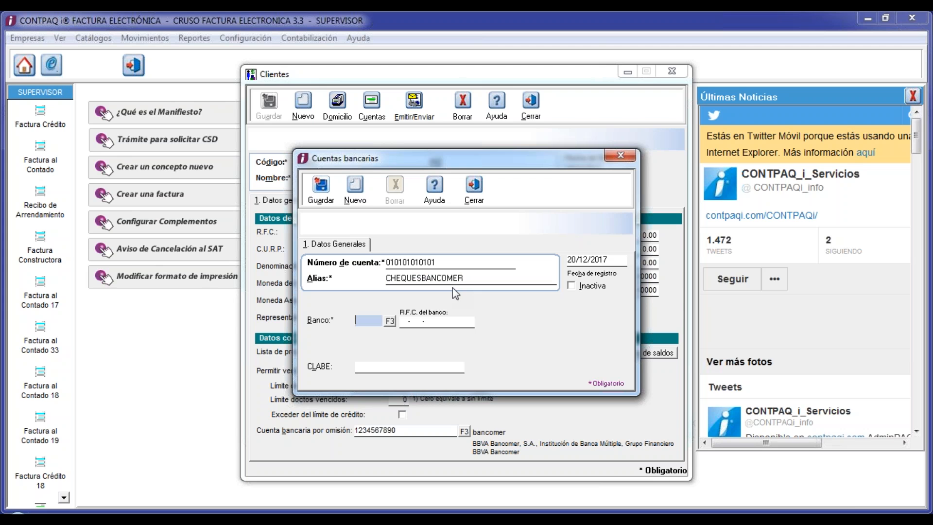
click(391, 322)
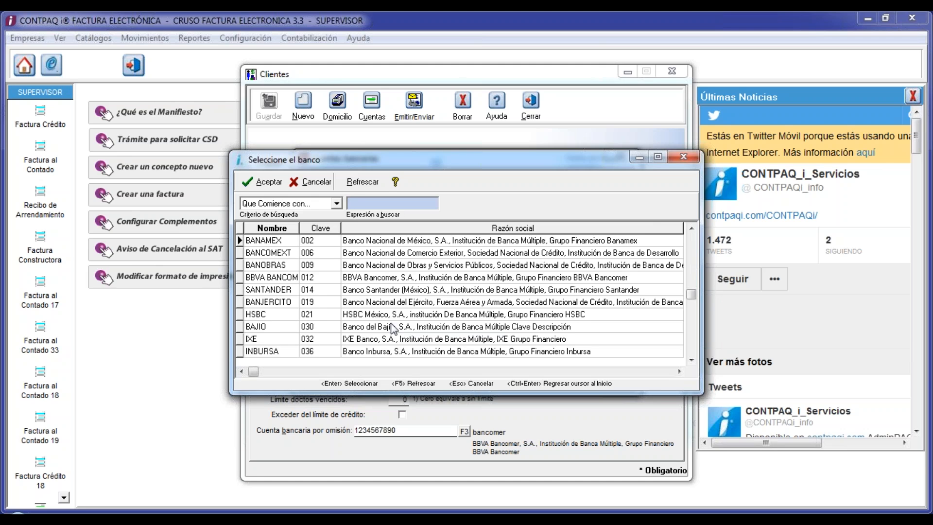
- Choose 012 BBVA BANCOMER as the CHEQUESBANCOMER account's bank
click(269, 279)
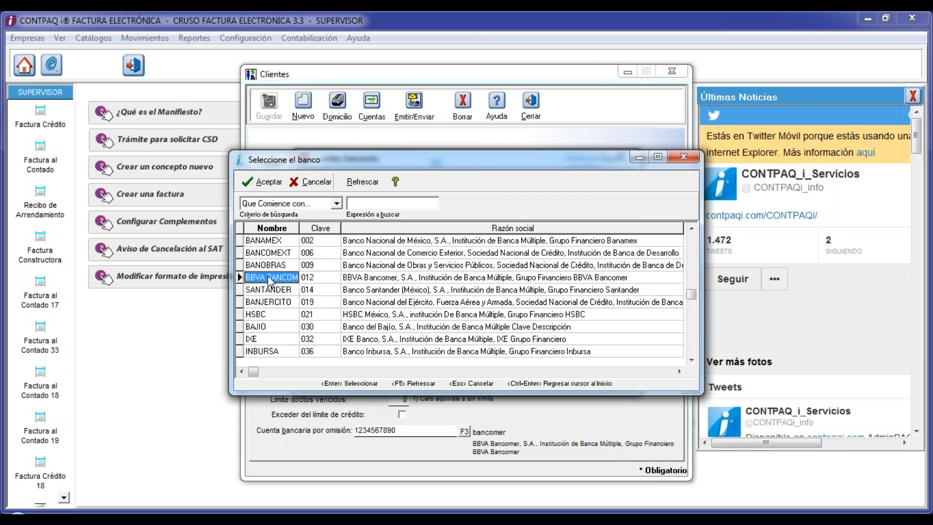
key(Down)
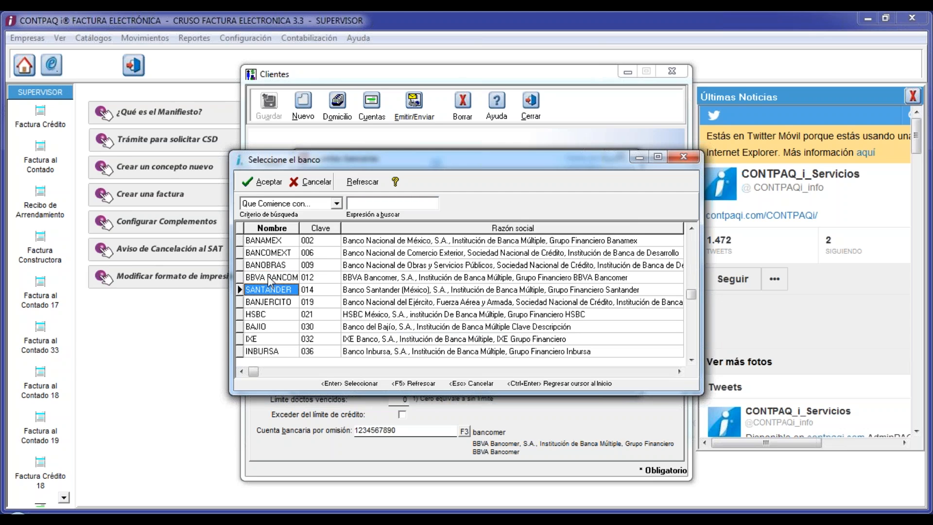
click(268, 278)
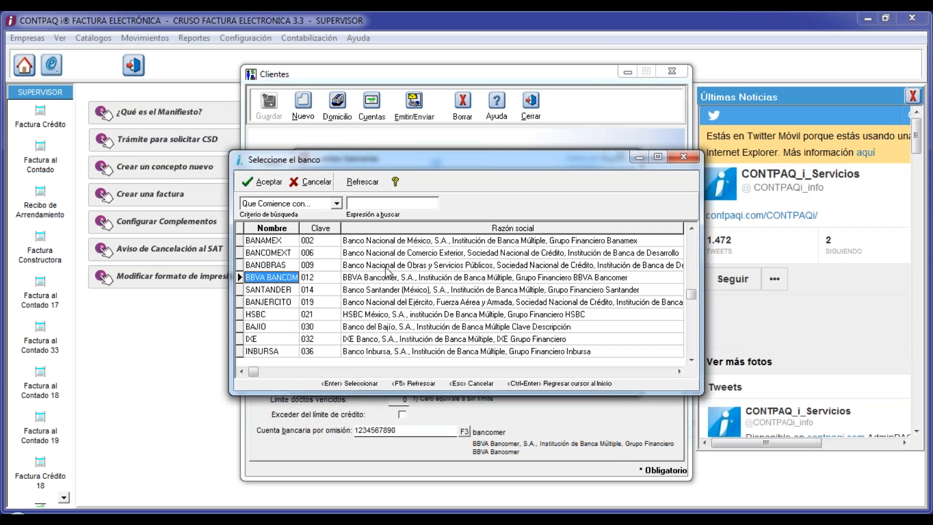
key(Return)
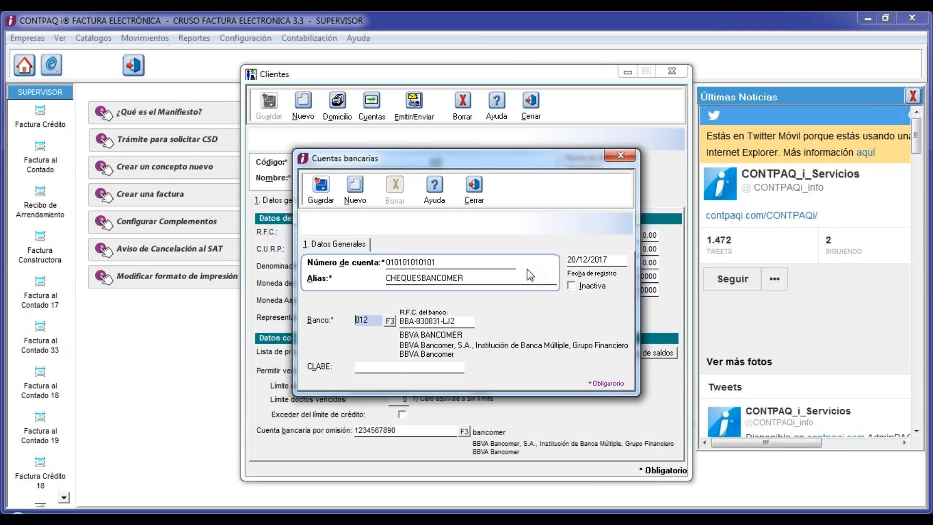
- Check the RFC and CLABE, save the new account and close Cuentas bancarias
drag(404, 321, 476, 340)
click(439, 367)
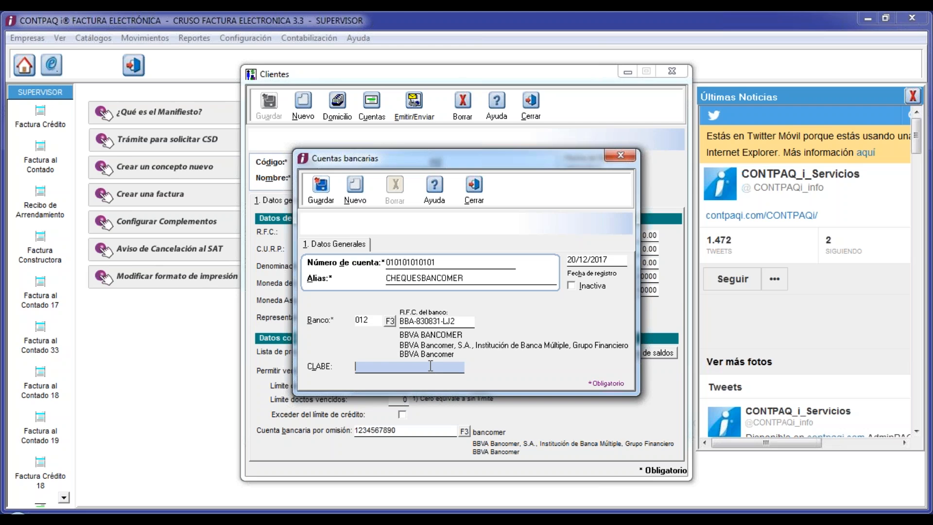
click(320, 189)
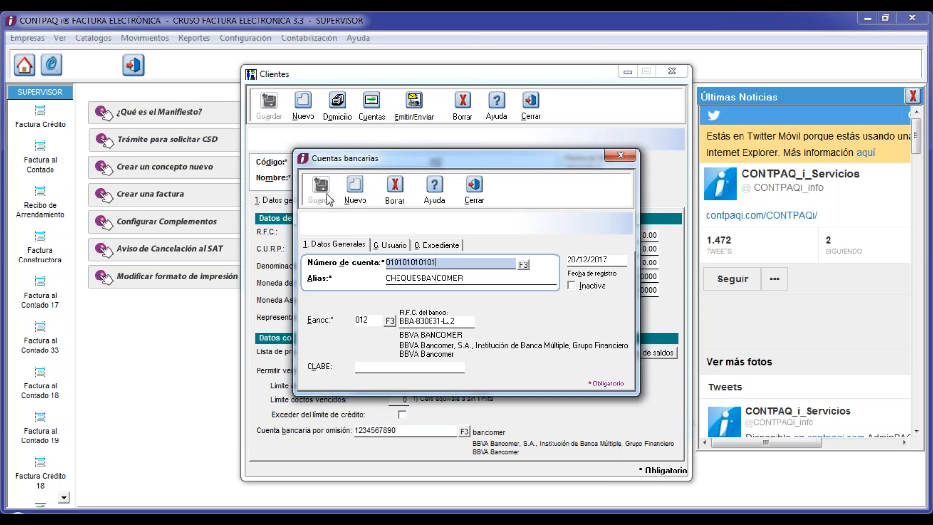
click(481, 195)
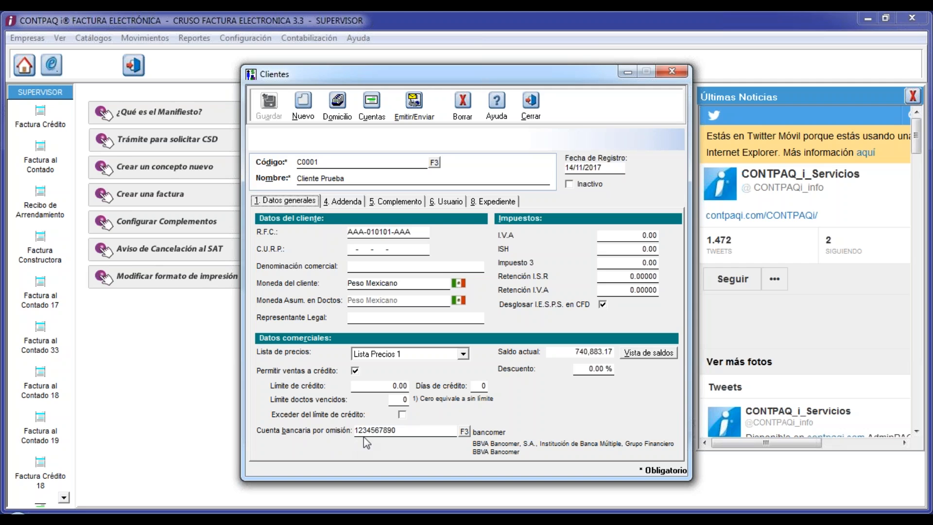
- Set CHEQUESBANCOMER as Cliente Prueba's default bank account, save and close the record
click(447, 431)
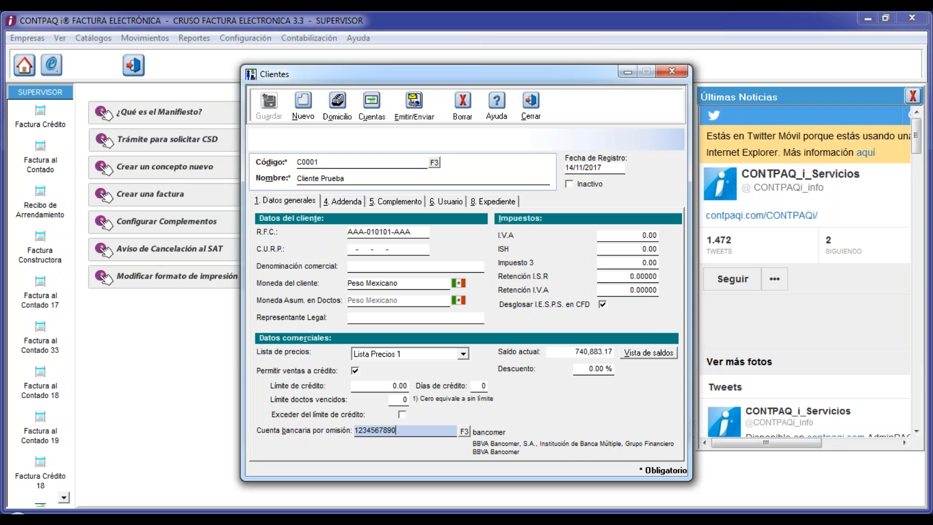
click(464, 432)
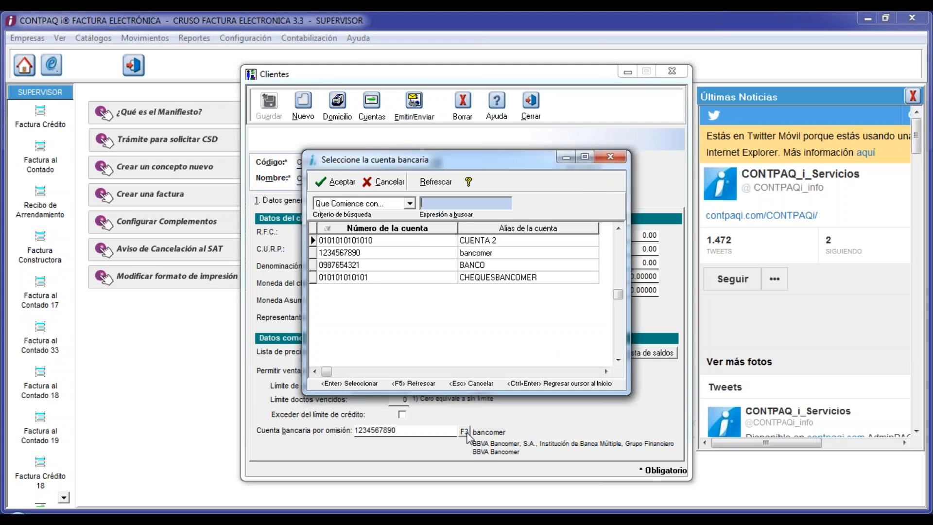
double_click(489, 276)
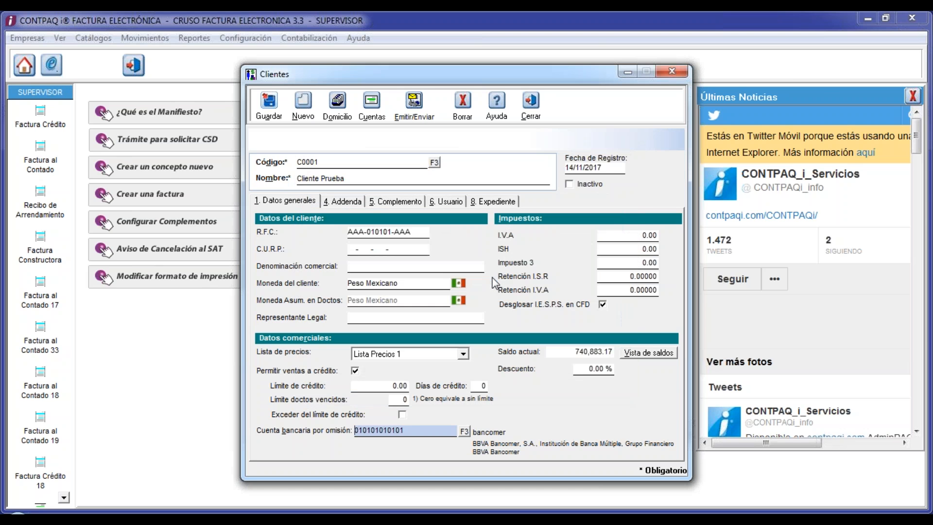
click(274, 117)
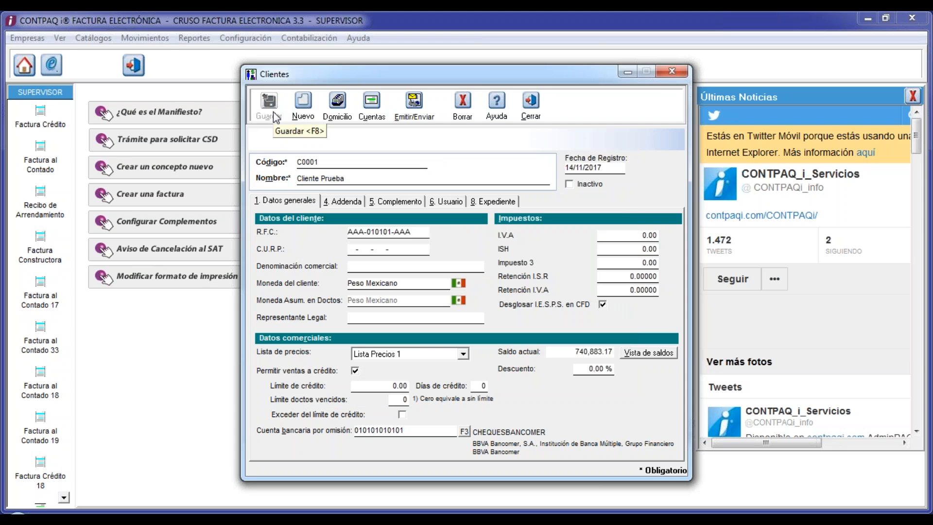
click(827, 214)
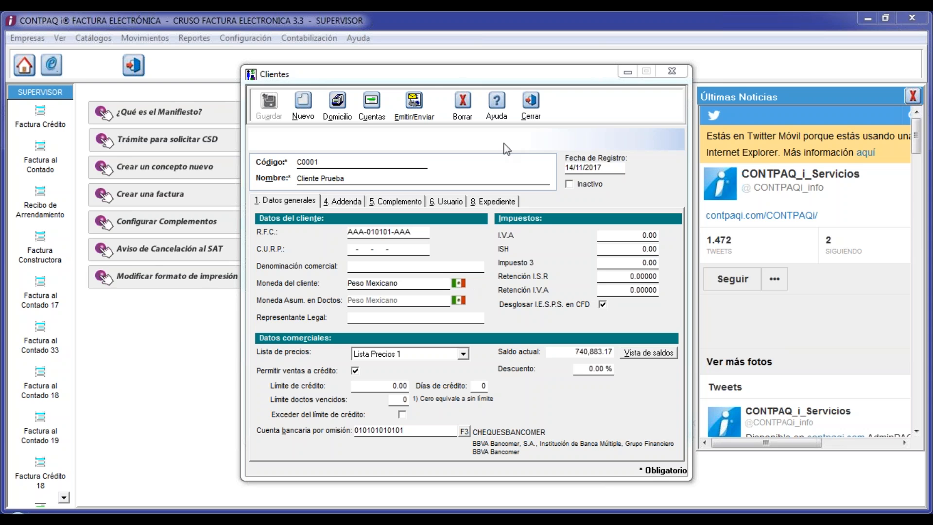
click(527, 107)
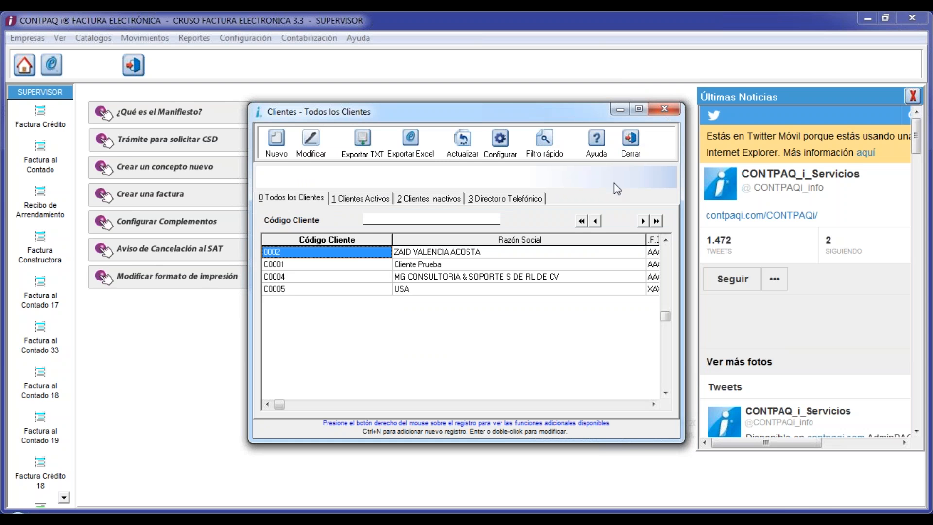
- Close the clients list and bring up the Pago del cliente concept settings from Configuración
click(630, 145)
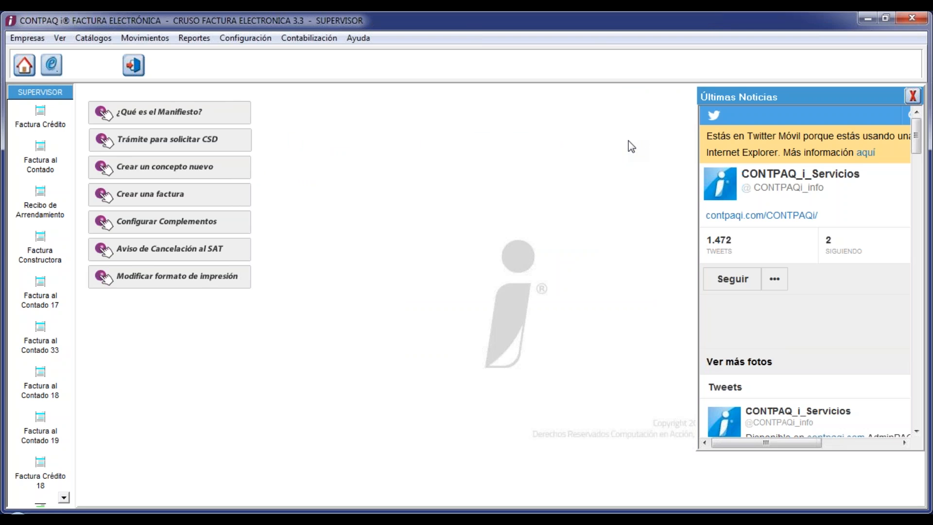
click(246, 39)
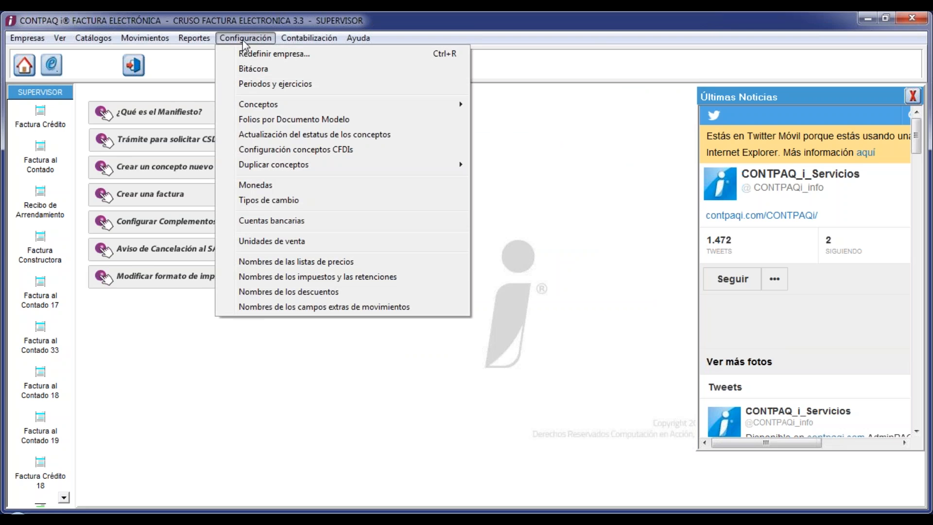
mouse_move(258, 103)
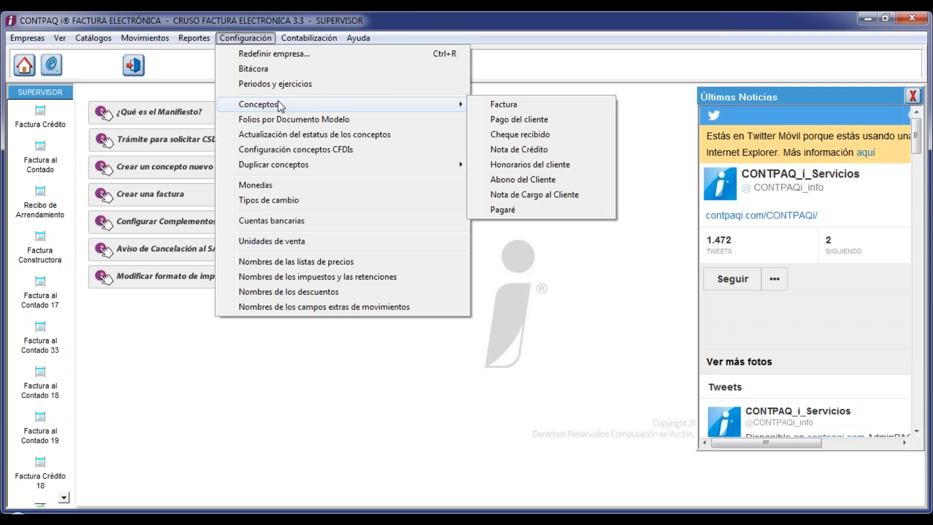
click(511, 127)
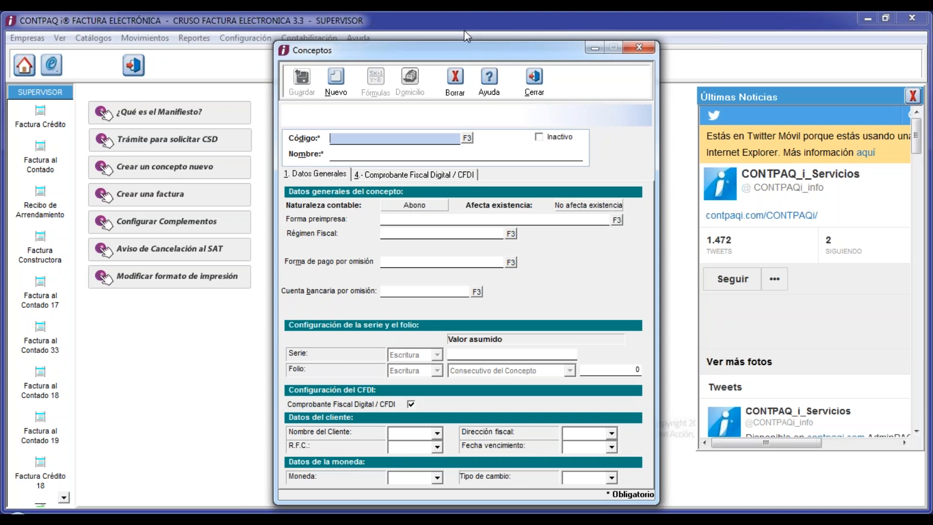
drag(458, 48, 449, 22)
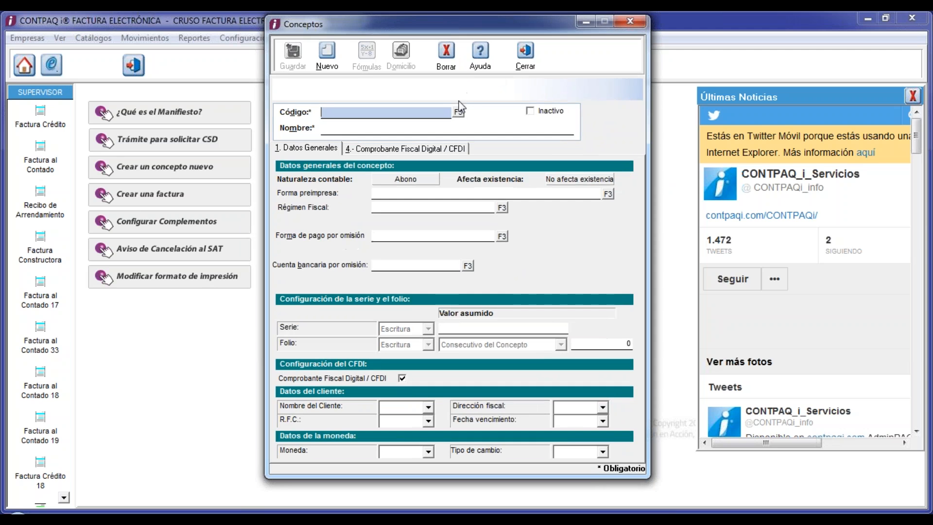
- Load concept 10 'Pago del cliente' from the concept list and show the list again
click(458, 113)
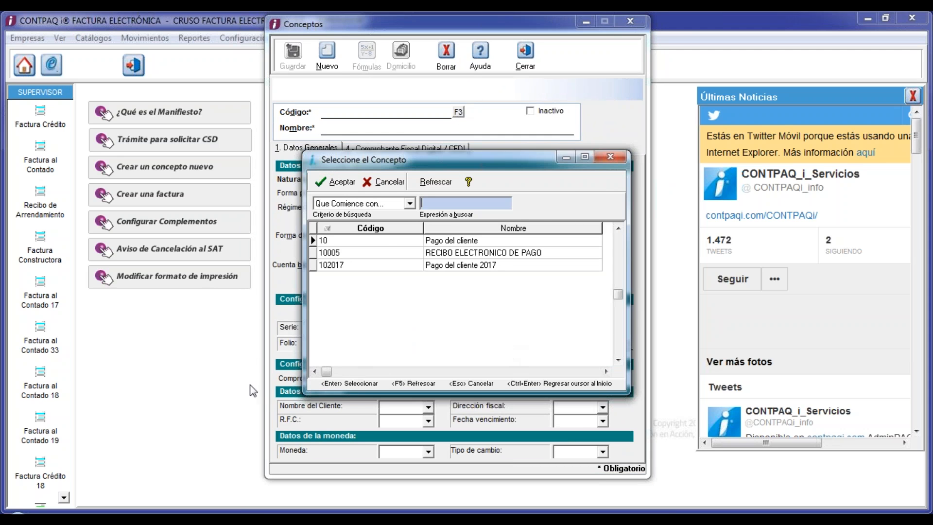
click(359, 241)
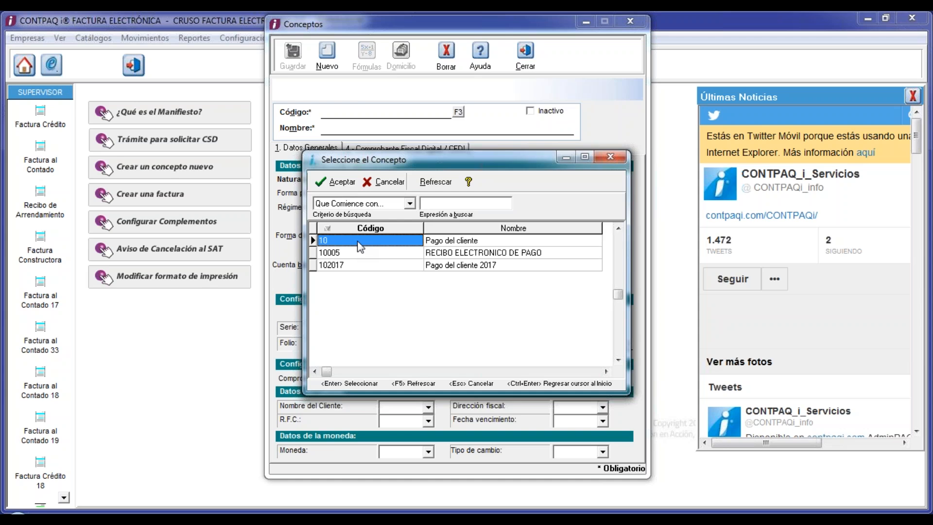
click(437, 242)
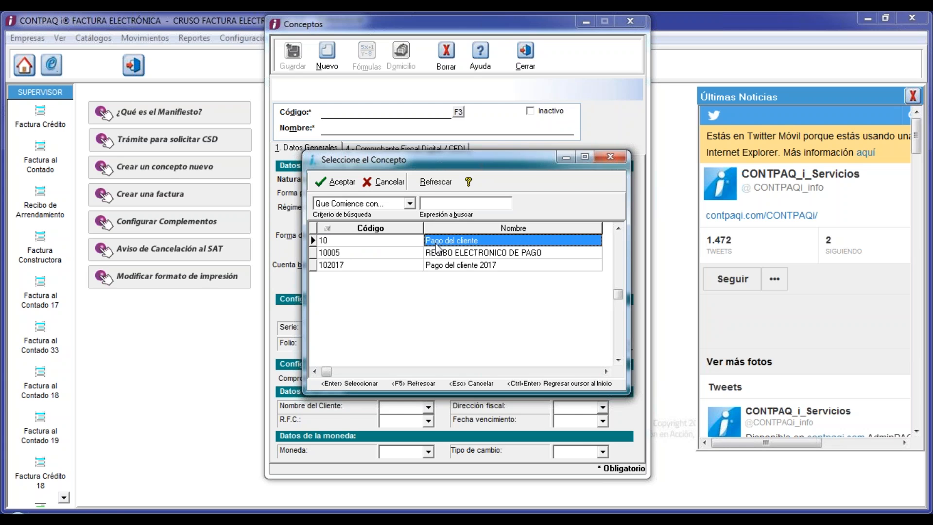
double_click(437, 241)
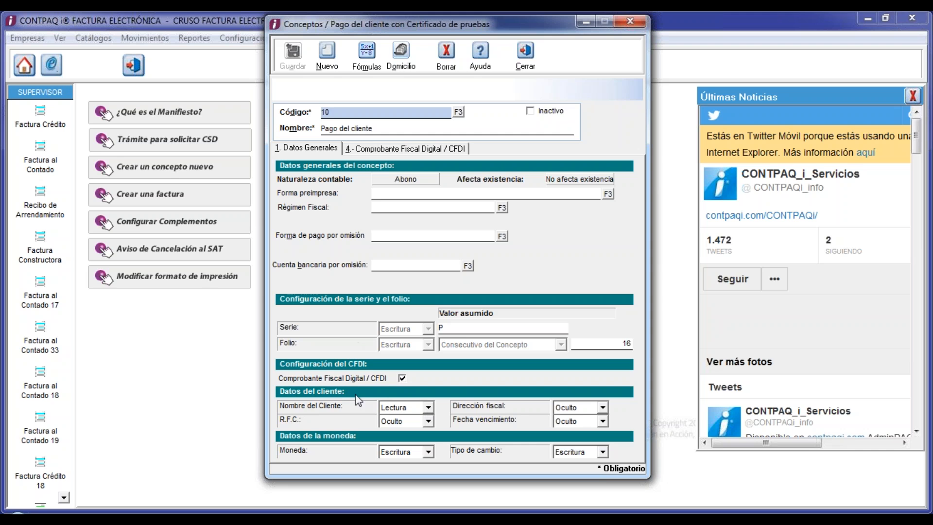
click(459, 112)
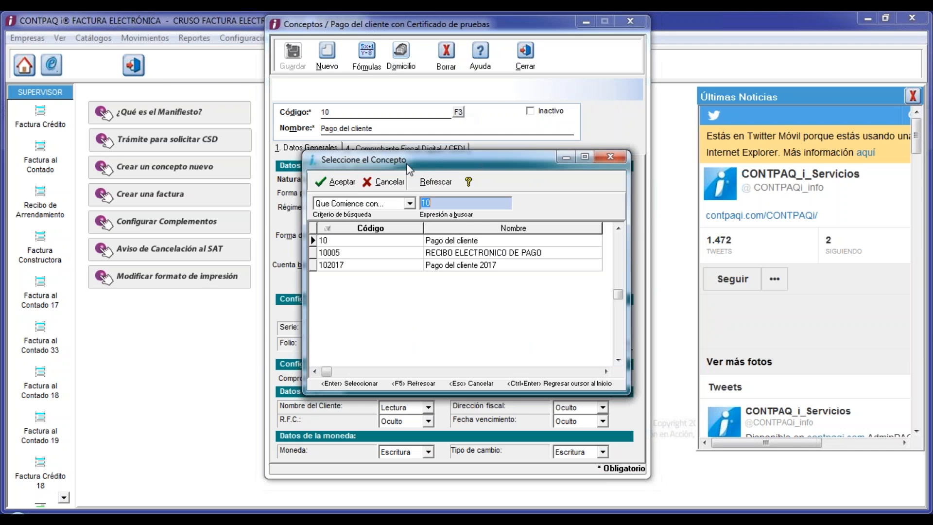
- Load concept 10005 RECIBO ELECTRONICO DE PAGO and enable CFDI version 3.3 with file prefix REP
double_click(448, 253)
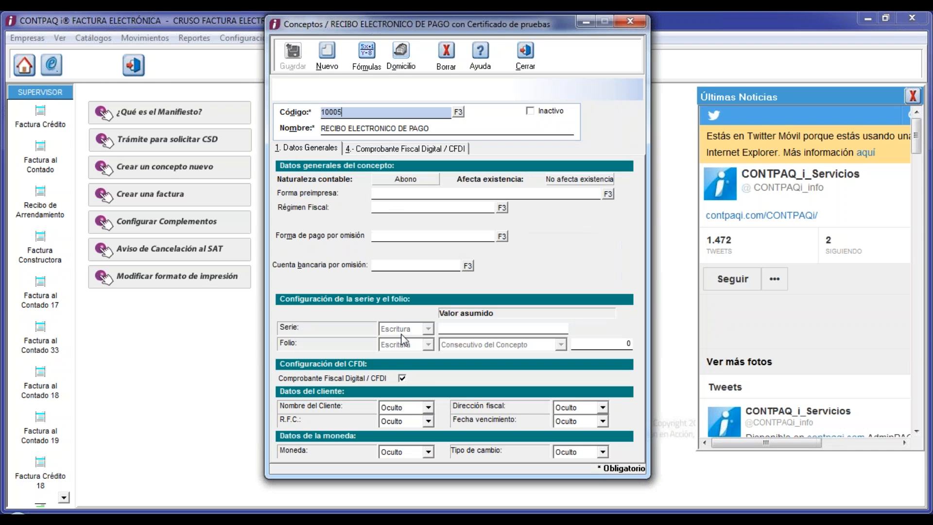
click(401, 378)
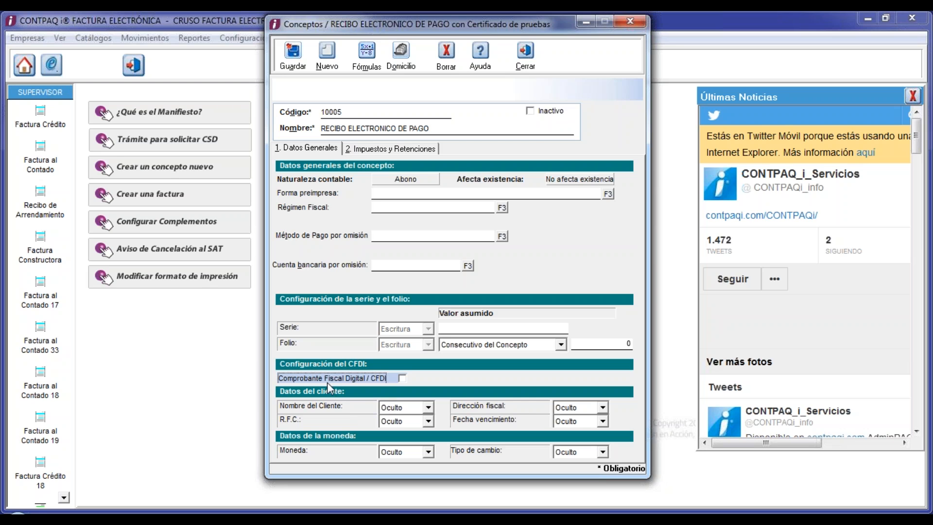
click(402, 378)
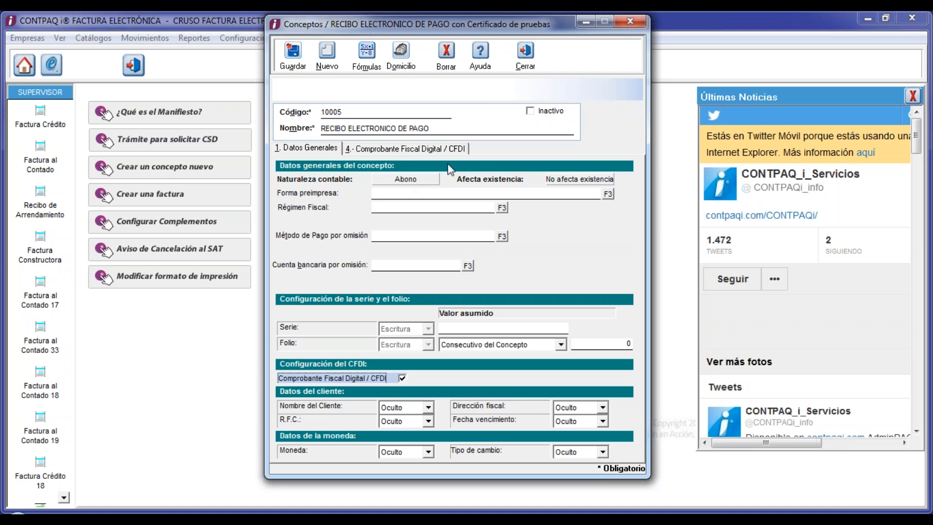
click(425, 150)
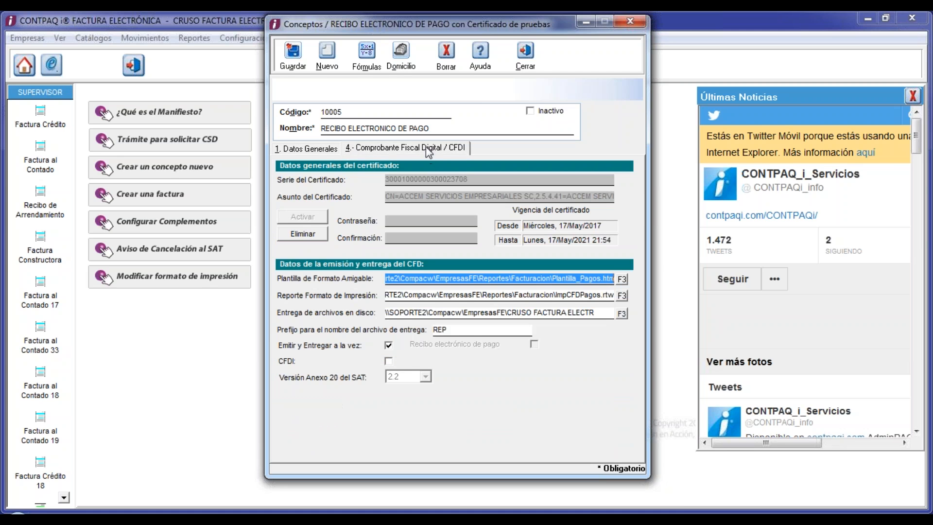
click(389, 361)
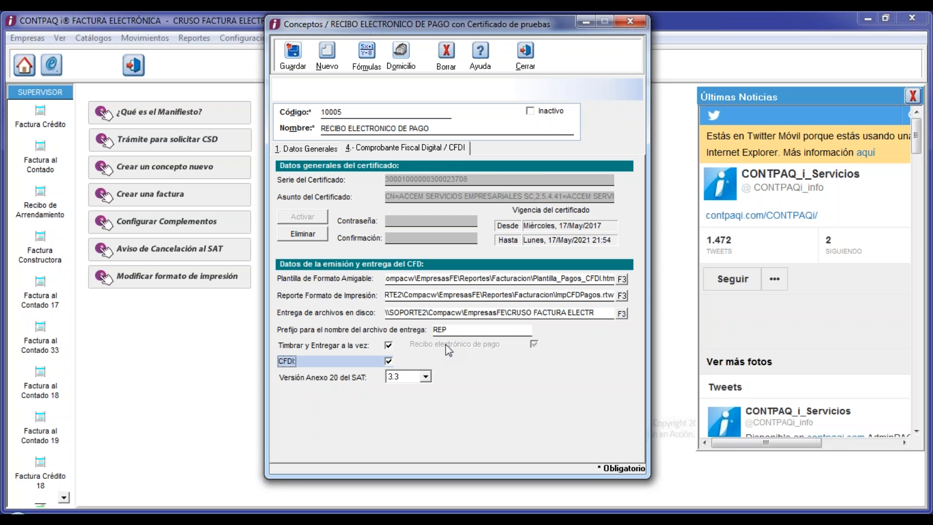
key(shift+Tab)
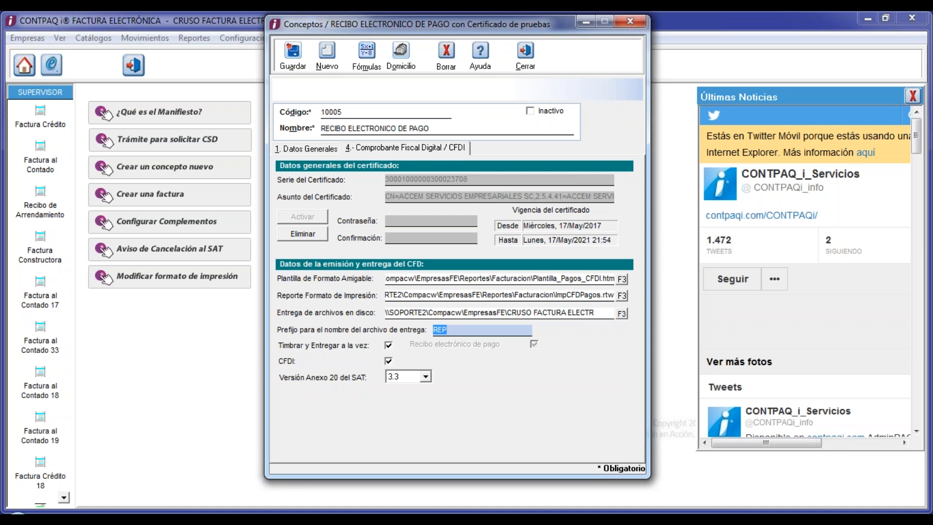
click(459, 333)
- Replace concept 10005's friendly-format template with Plantilla_REP_1.htm and save the concept
click(399, 281)
drag(400, 281, 615, 281)
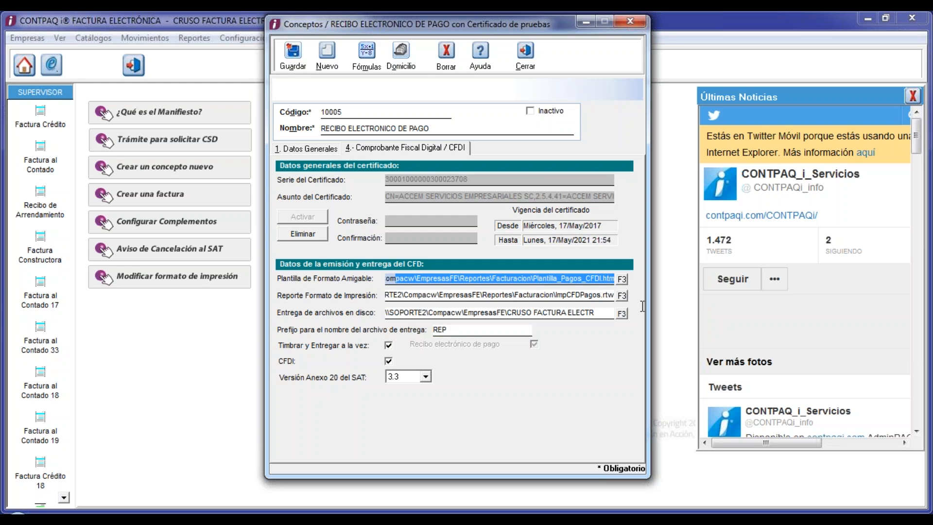
click(623, 280)
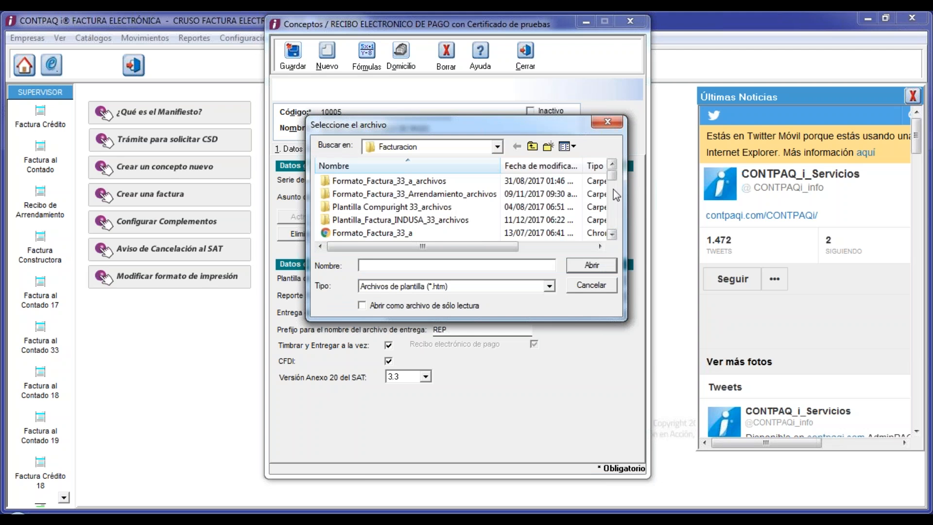
drag(613, 182, 614, 222)
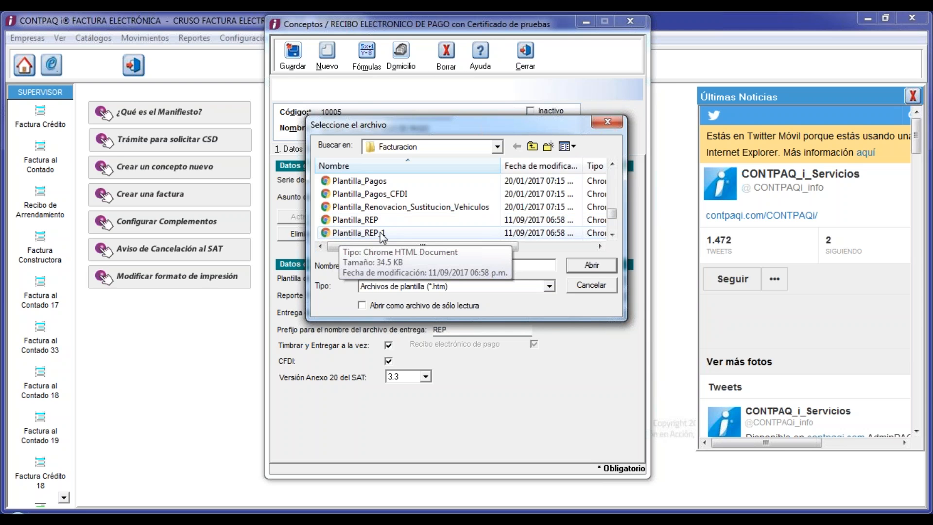
double_click(350, 234)
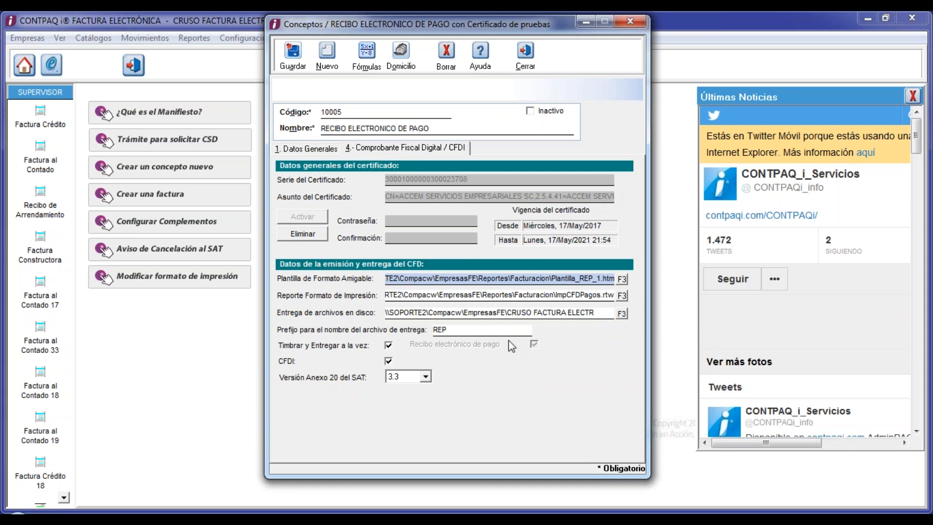
click(293, 54)
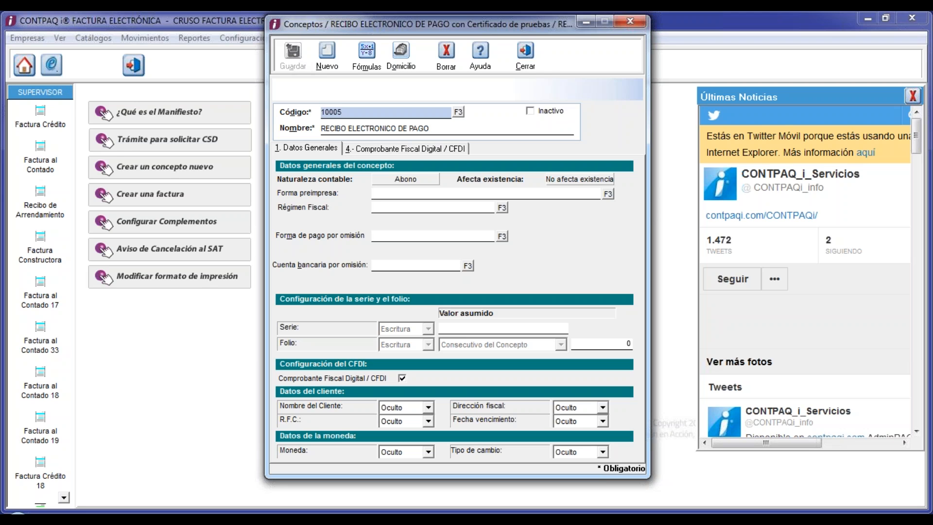
- Create new concept 10006 named COMPLEMENTO PAGO CLIENTE and view its CFDI emission settings
click(325, 53)
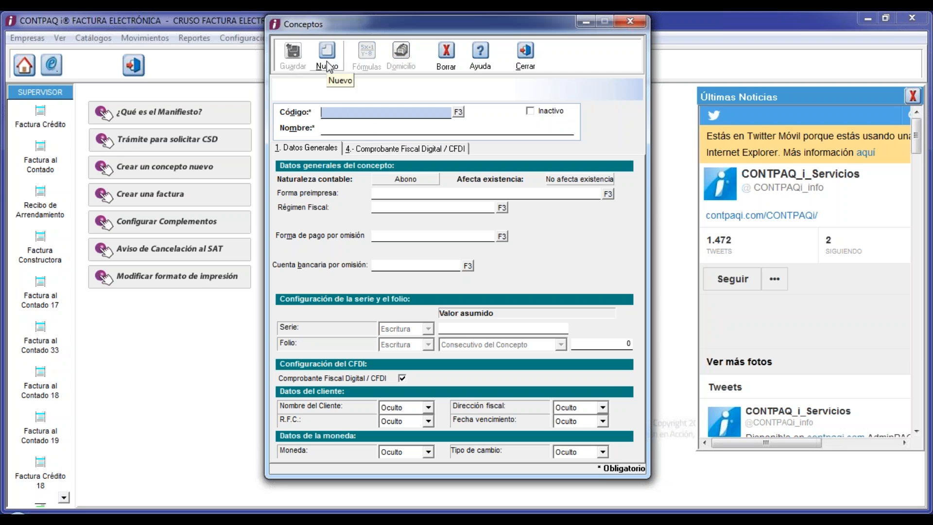
text(10006)
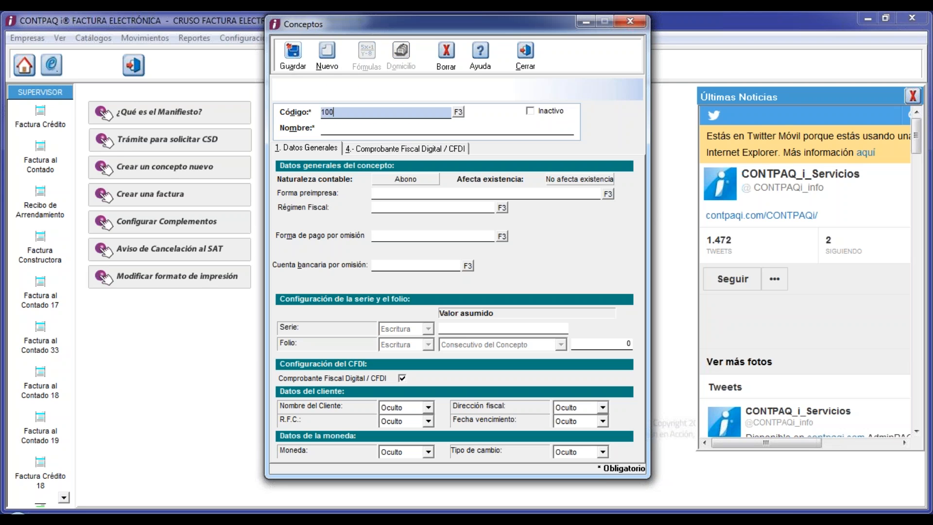
key(Tab)
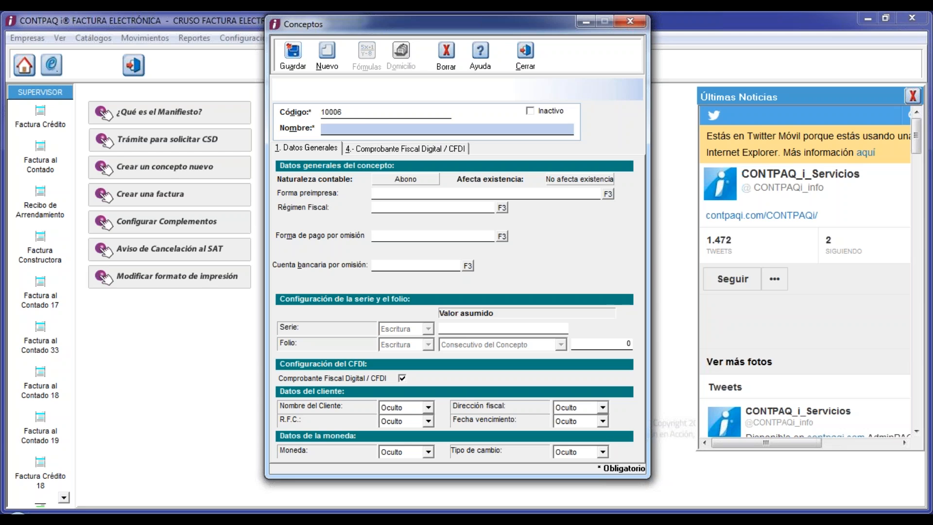
text(COMPLEMENTO PAGO CLIENTE)
key(Tab)
key(Tab)
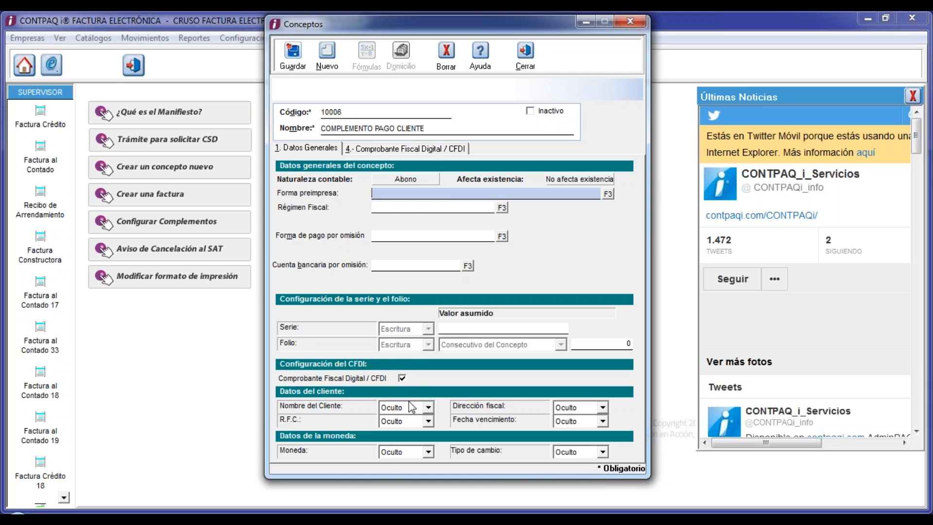
click(430, 150)
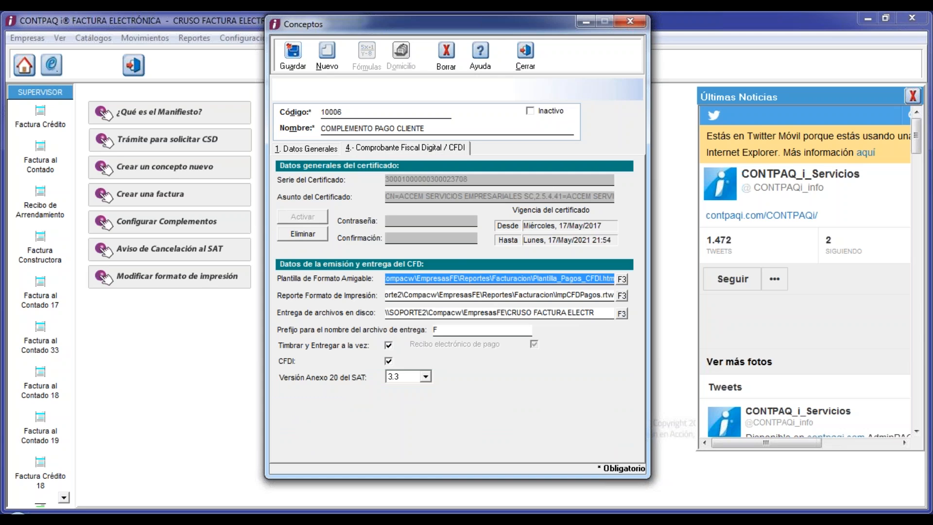
- Change the concept's file name prefix from F to CRP
click(443, 334)
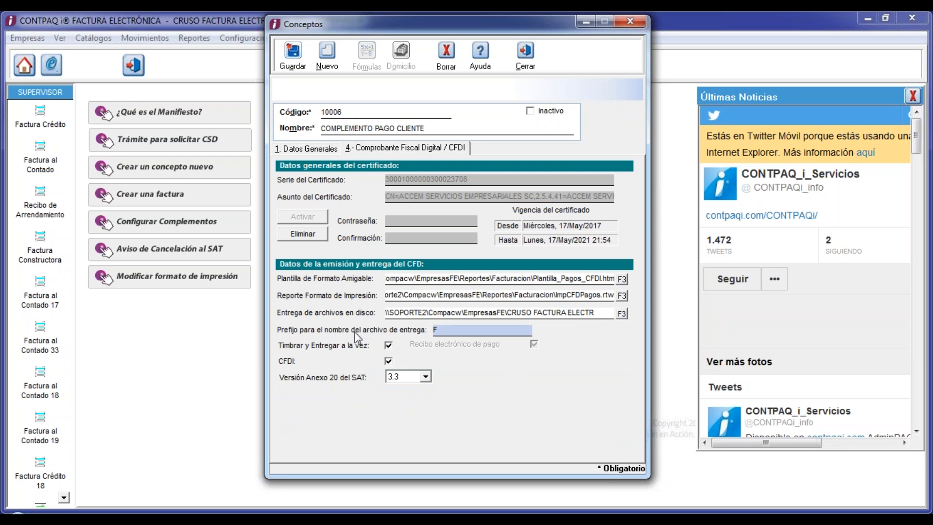
double_click(435, 329)
text(CRP)
- Set the friendly-format template to Plantilla_REP_1.htm
click(621, 278)
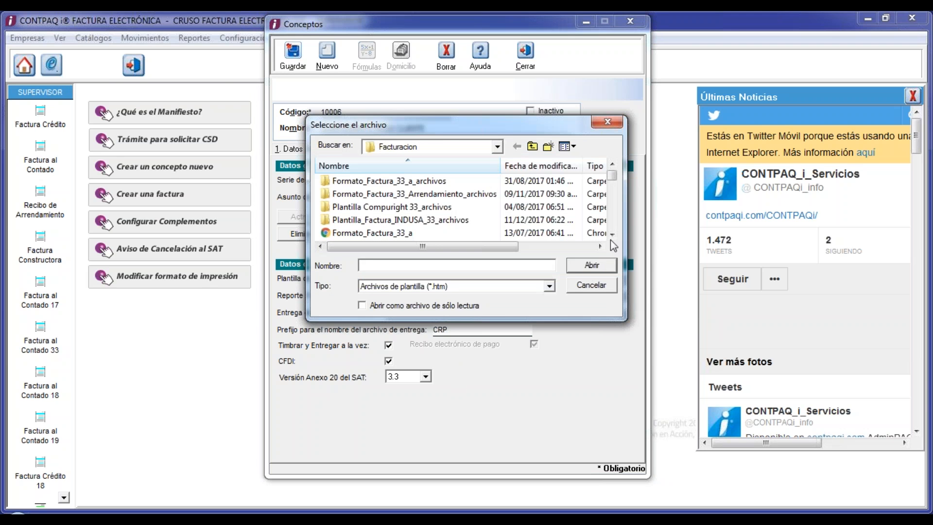
click(612, 234)
click(612, 234)
click(612, 233)
click(612, 234)
click(612, 233)
click(612, 234)
click(612, 234)
click(612, 234)
click(613, 234)
click(613, 233)
click(612, 234)
click(612, 234)
click(612, 234)
click(612, 233)
click(612, 233)
click(612, 234)
click(612, 233)
click(612, 234)
click(612, 233)
click(612, 234)
click(612, 234)
click(613, 234)
click(612, 234)
click(612, 233)
click(613, 234)
click(612, 234)
click(612, 234)
click(613, 234)
click(613, 234)
click(612, 233)
click(612, 234)
click(612, 233)
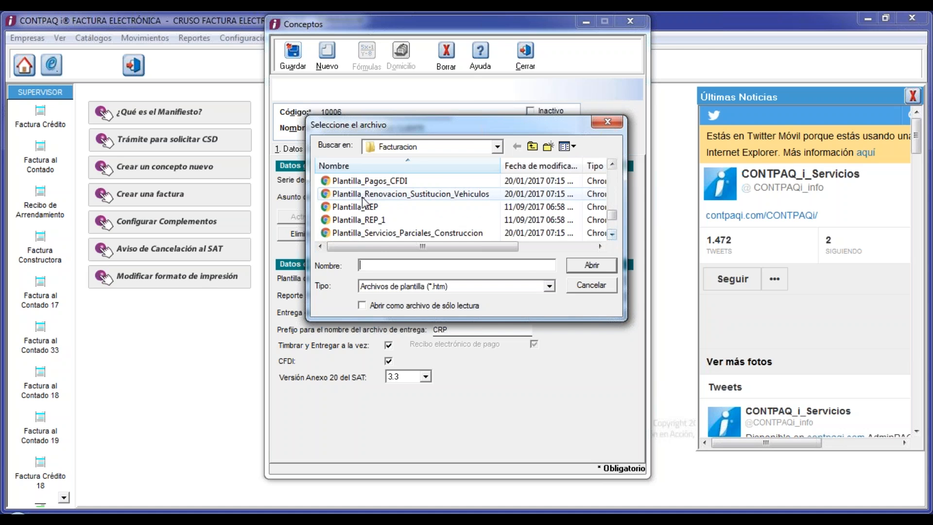
double_click(360, 220)
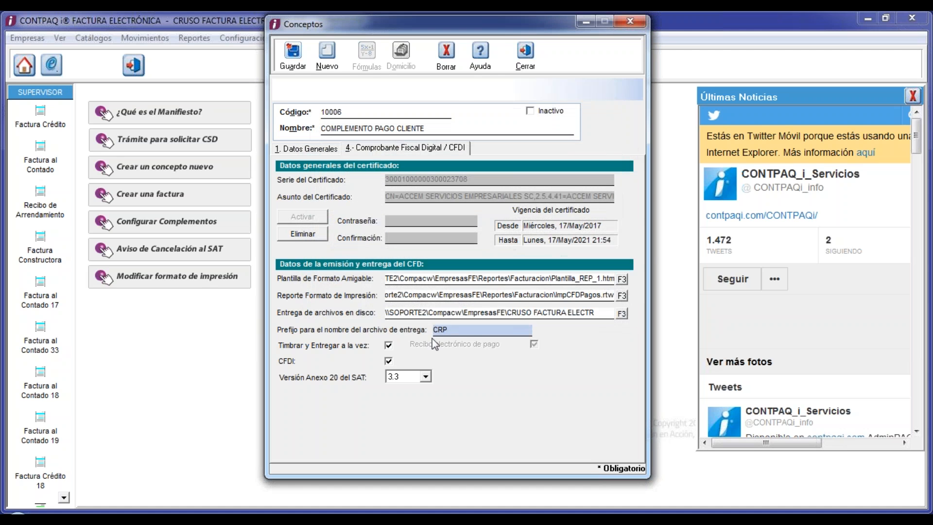
- Save concept 10006 and close the Conceptos window once saving completes
click(296, 58)
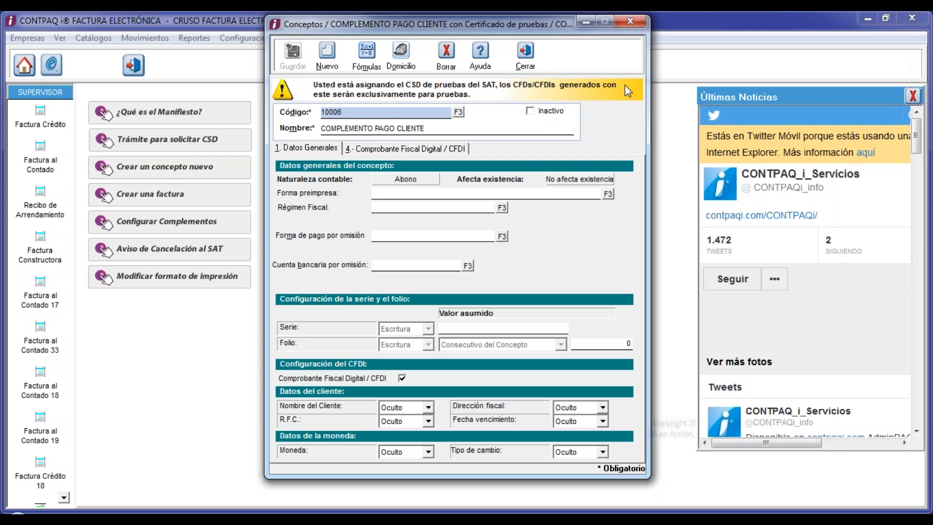
click(518, 52)
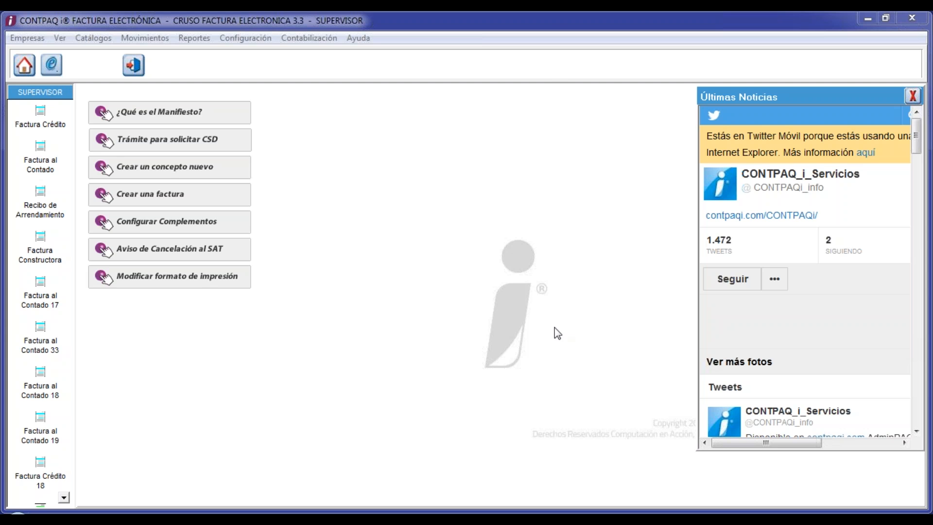
- Start credit invoice folio 13 for Cliente Prueba and begin a service line item
click(41, 122)
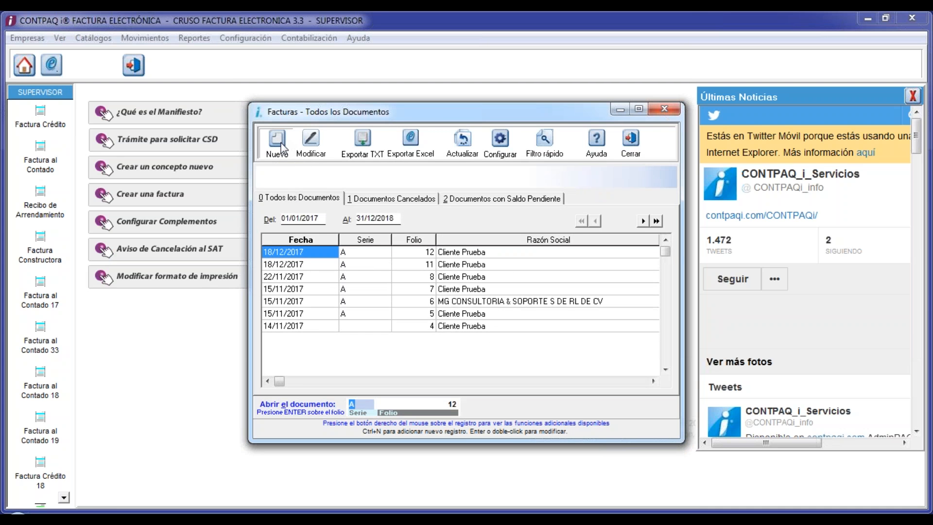
click(281, 147)
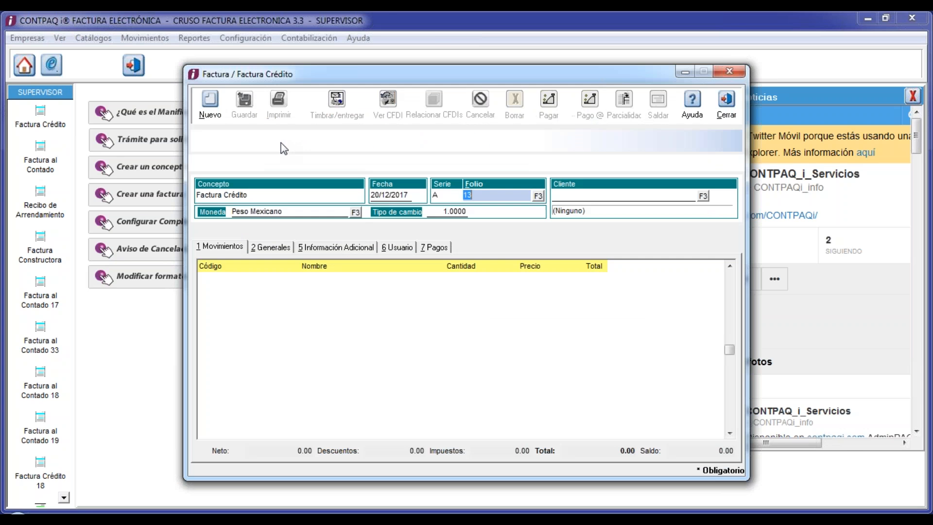
drag(362, 76, 251, 60)
click(592, 181)
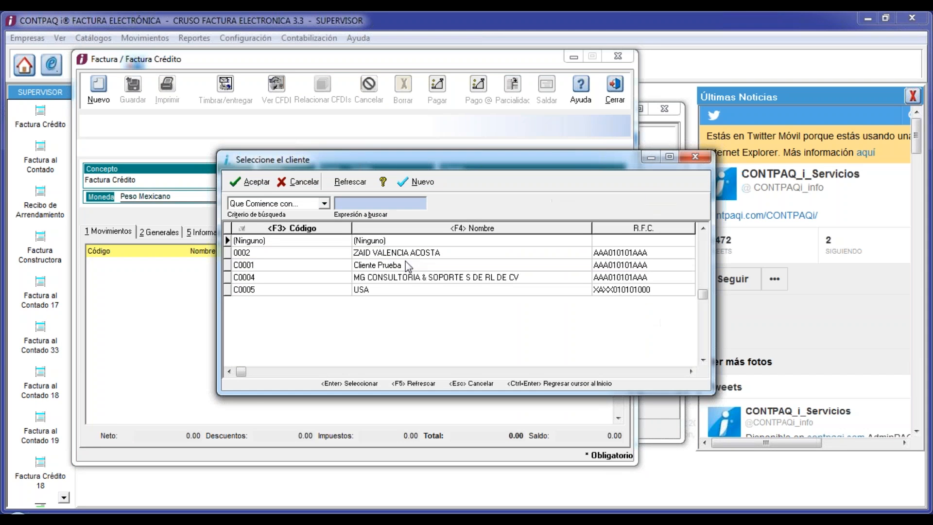
double_click(374, 265)
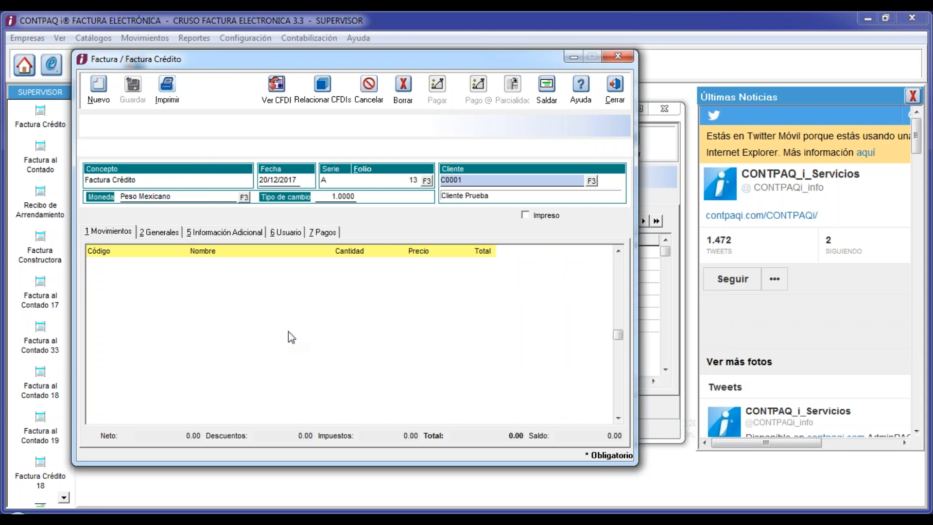
click(287, 323)
click(435, 291)
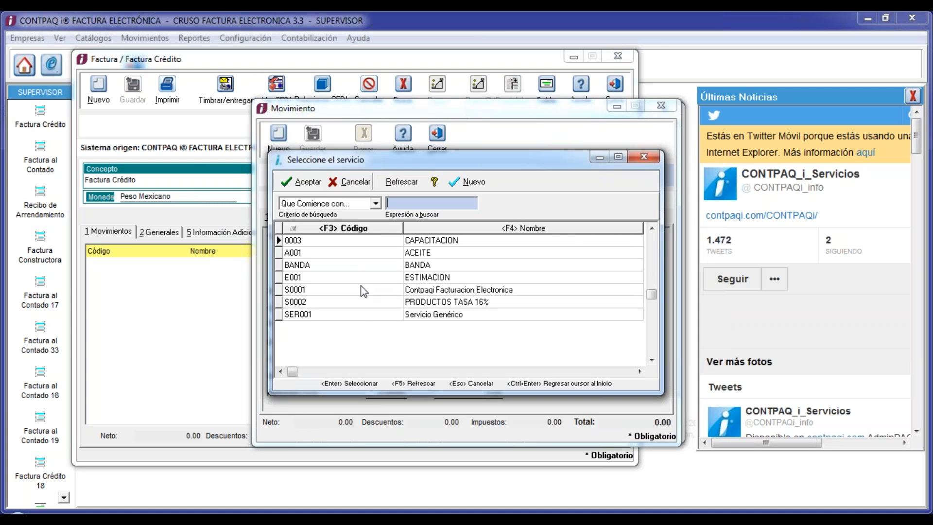
- Add service S0001 with quantity 1 at a price of 10,000
click(355, 292)
double_click(355, 291)
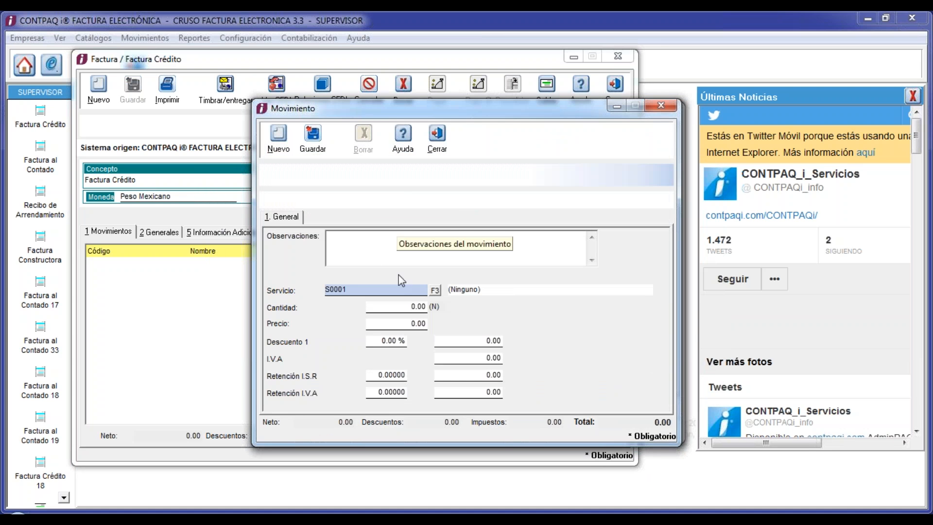
click(402, 308)
key(Tab)
text(10000.)
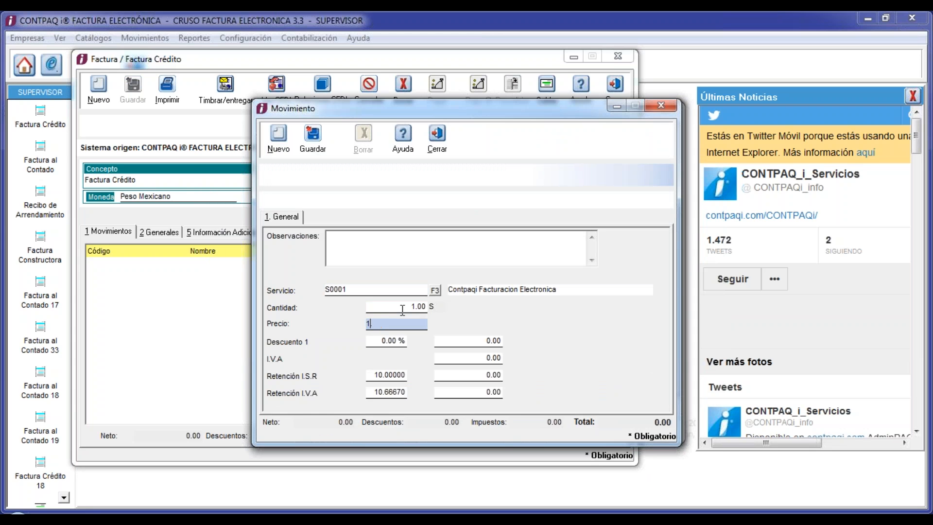
key(Tab)
key(Tab)
key(Tab)
key(Tab)
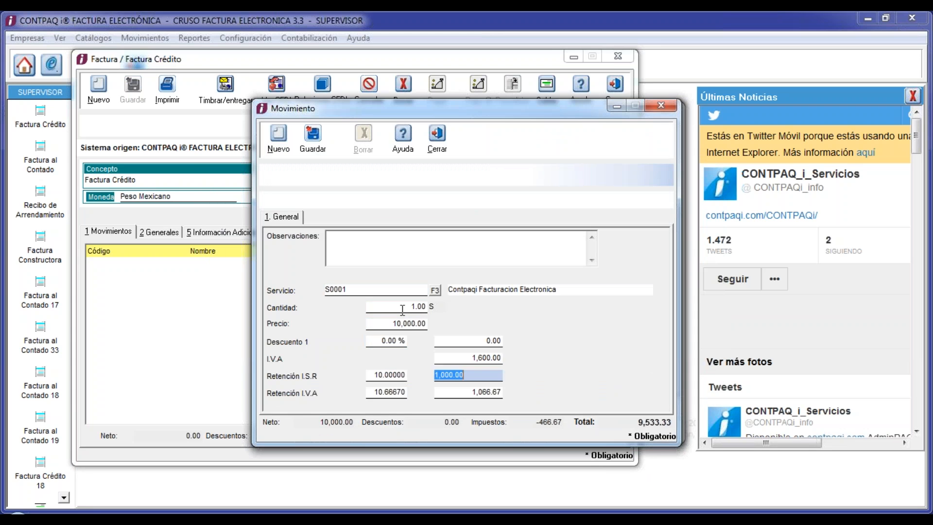
- Set ISR and IVA withholdings to 0 and save the line
click(403, 375)
text(0)
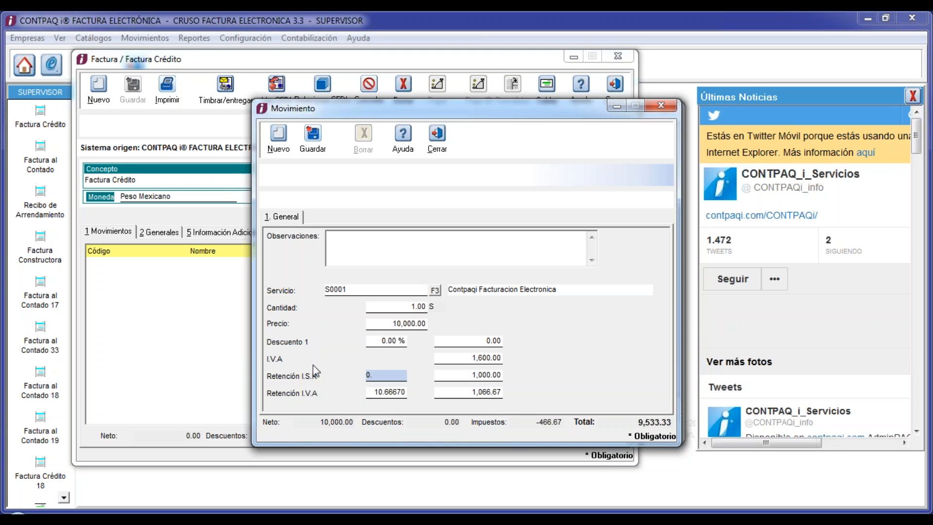
key(Tab)
text(0)
key(Tab)
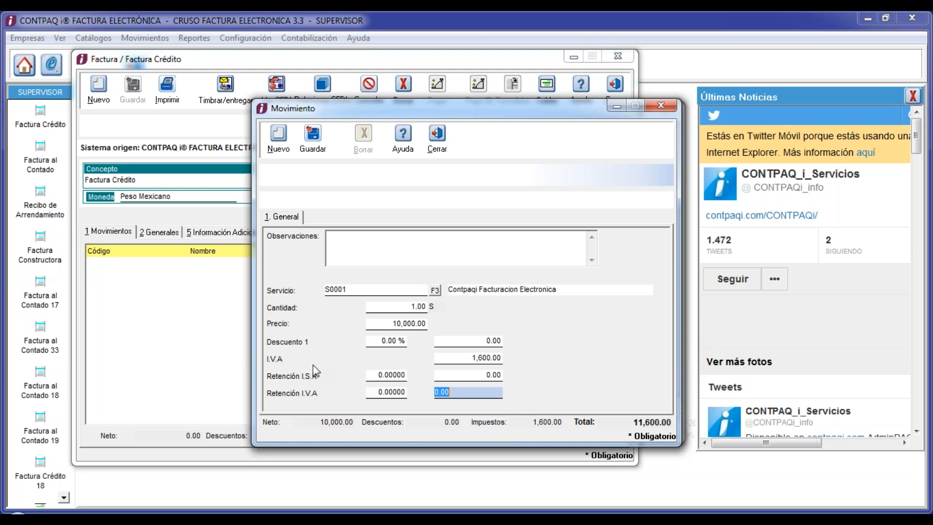
click(317, 142)
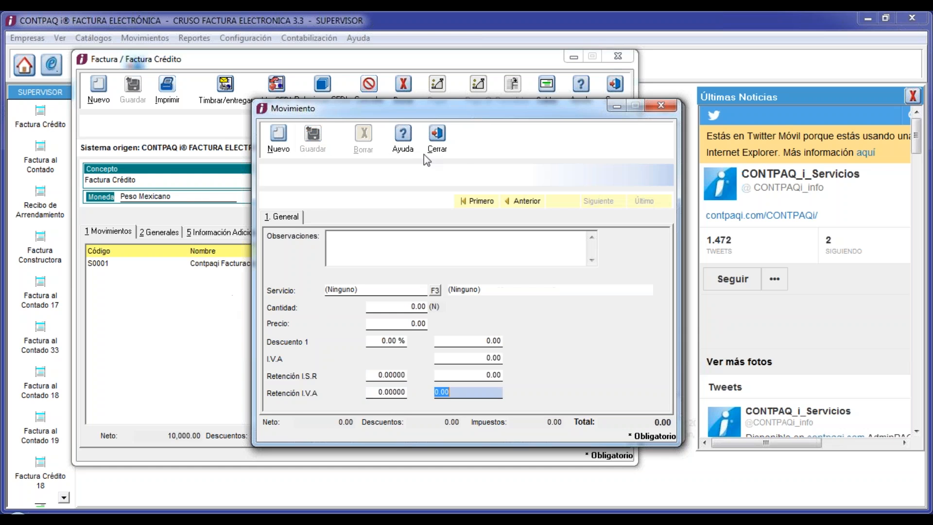
click(437, 149)
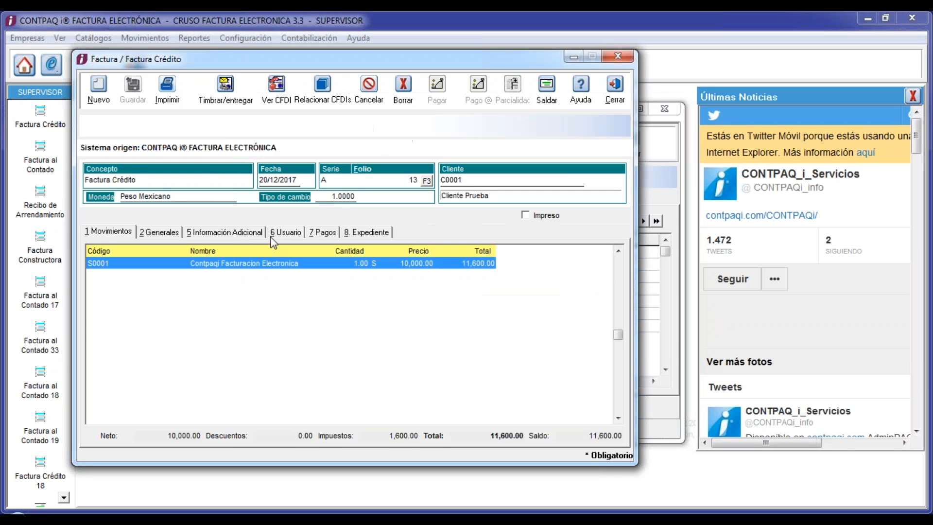
- Check place of issue 58050 and the payment form in the invoice's additional information
click(240, 232)
click(214, 260)
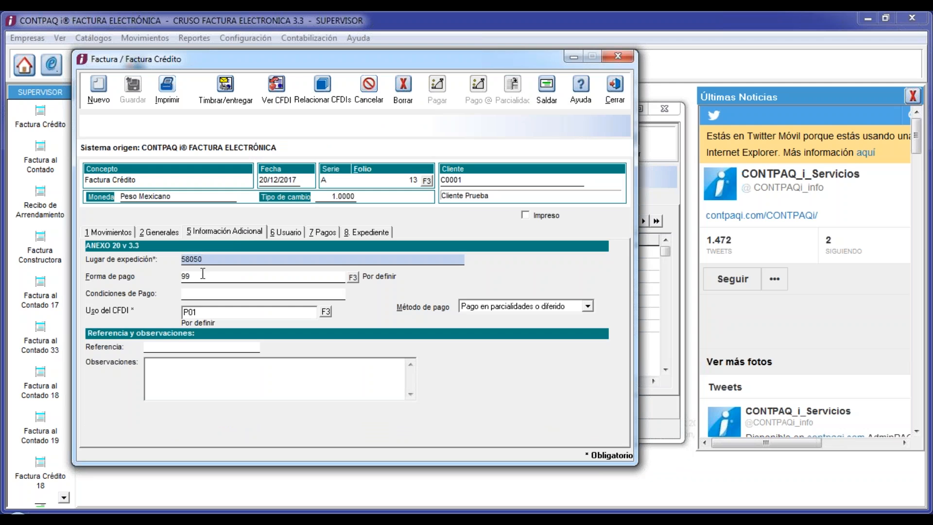
key(Tab)
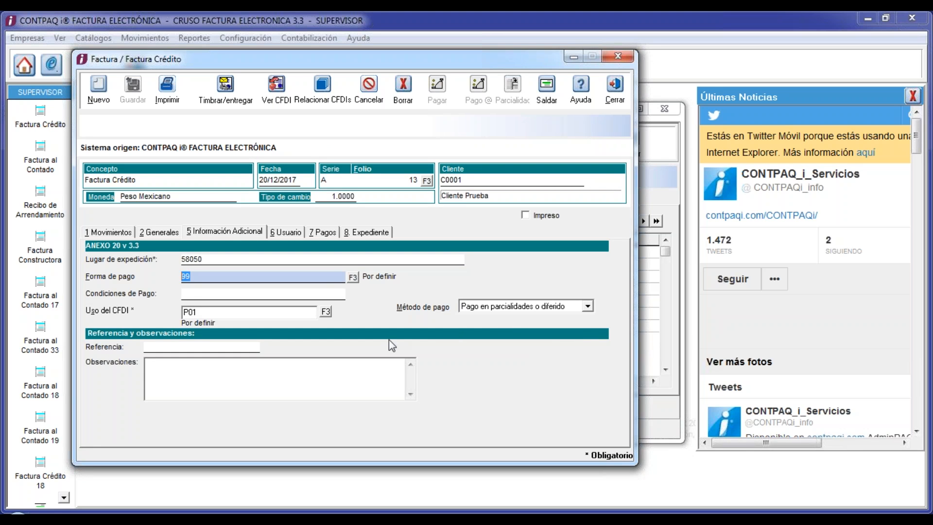
drag(412, 54, 461, 52)
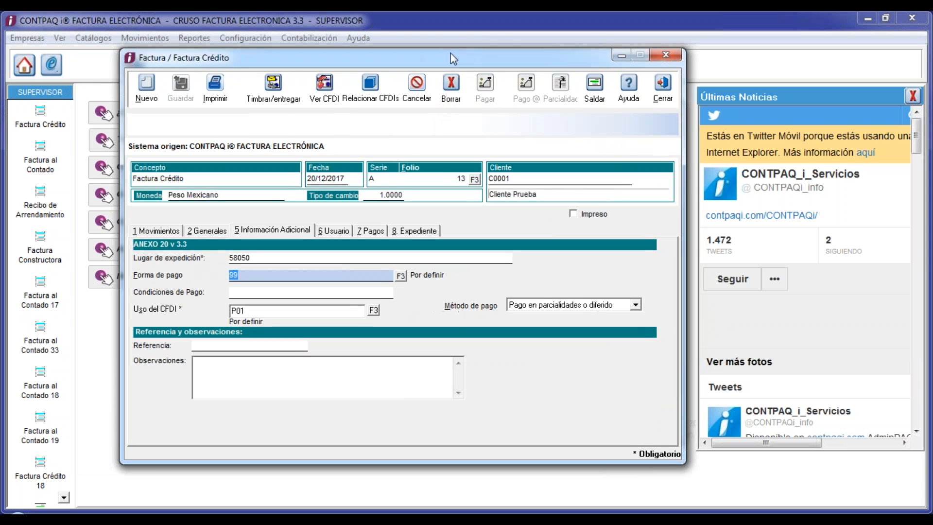
click(273, 88)
- Stamp folio 13, delivering it to Archivo en disco in Formato XML
click(602, 268)
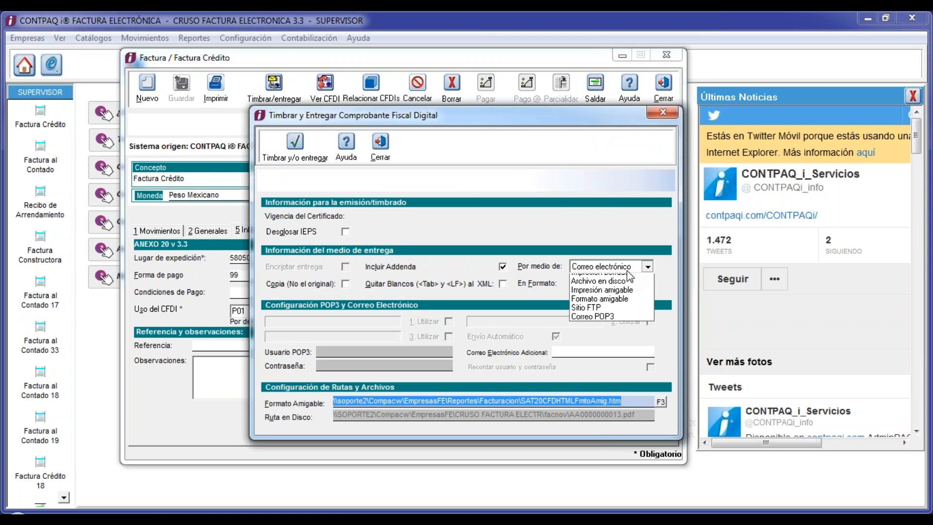
click(611, 291)
click(615, 286)
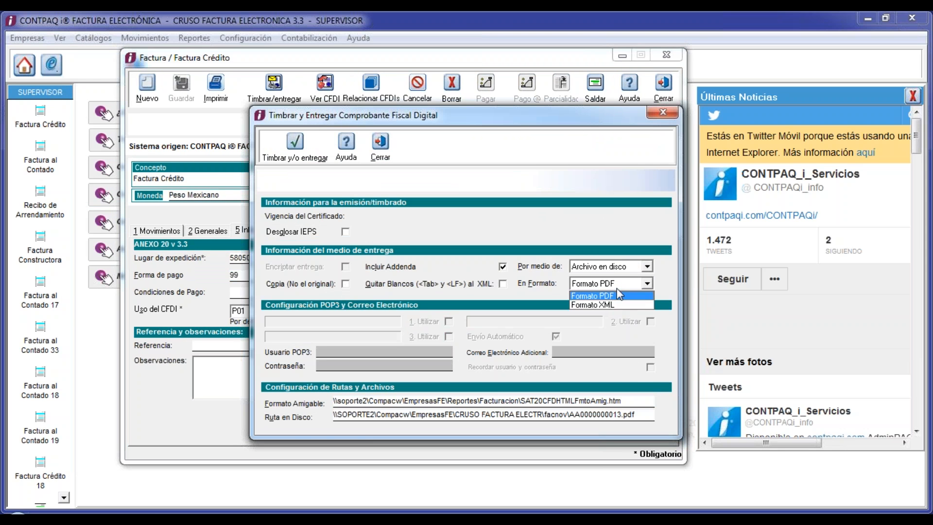
click(613, 303)
click(296, 151)
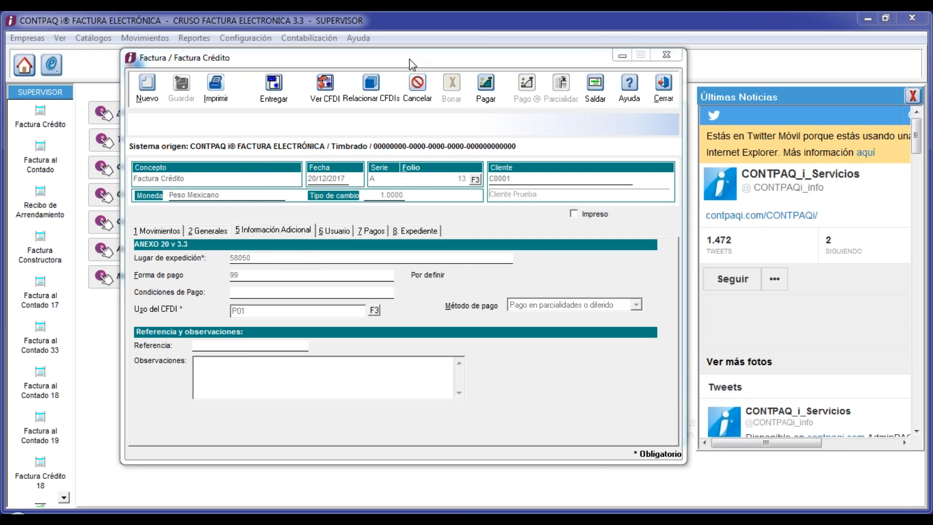
- Draft payment P-17 for 11,600.00 against the stamped invoice
drag(410, 58, 454, 45)
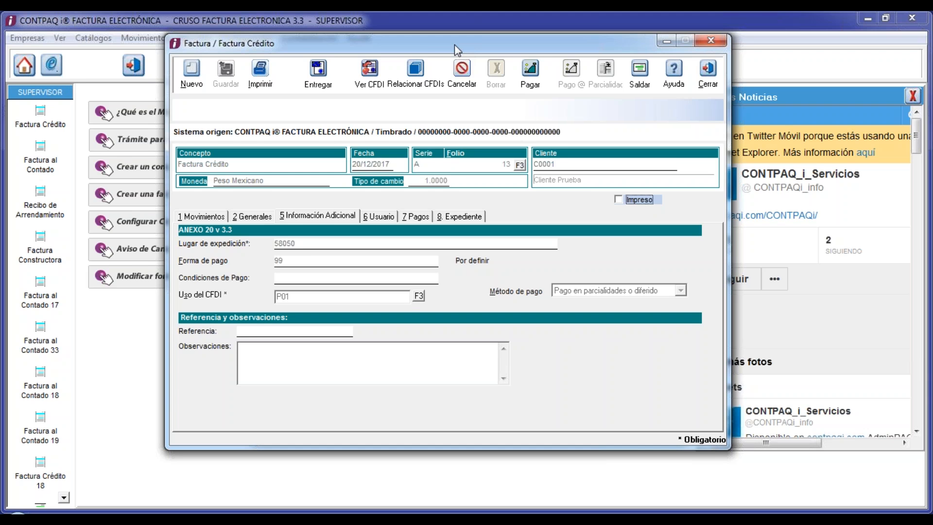
drag(454, 45, 424, 44)
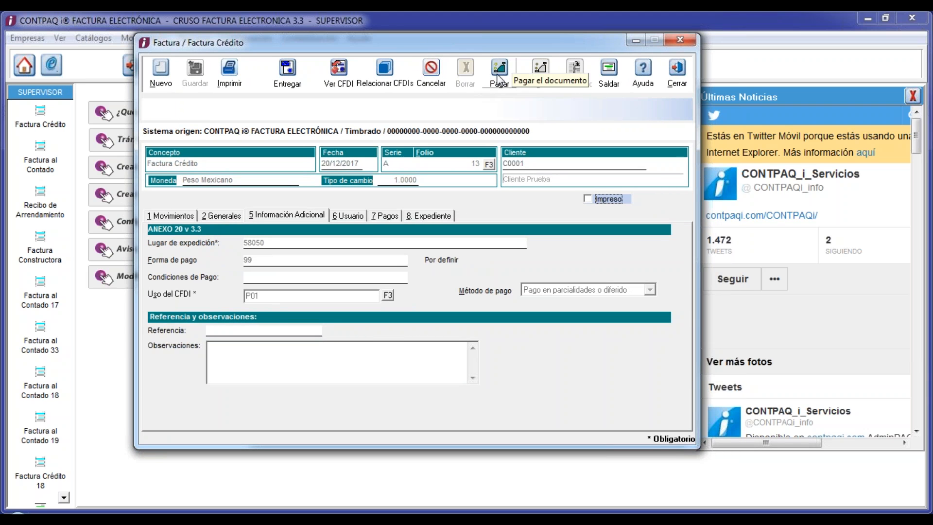
click(498, 78)
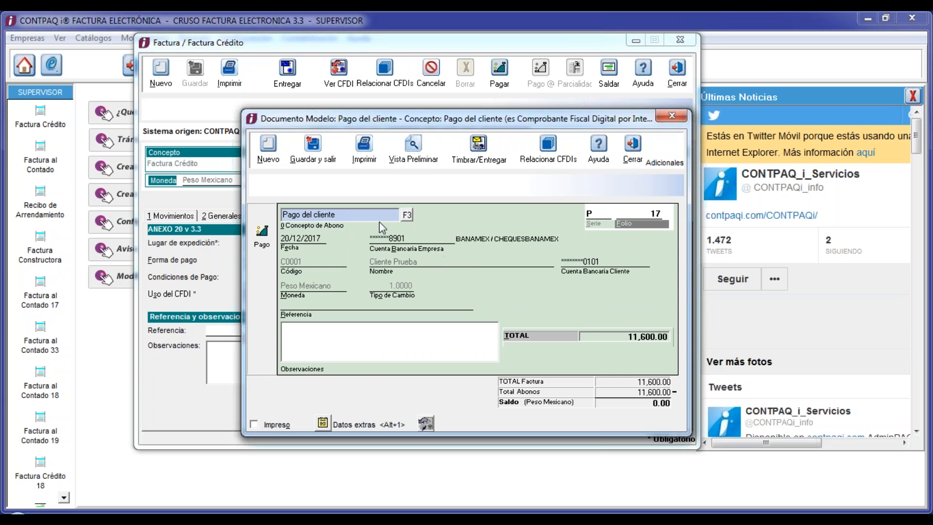
- Bring up the concept list offering Pago del cliente, COMPLEMENTO PAGO CLIENTE and RECIBO ELECTRONICO DE PAGO
click(348, 214)
click(290, 214)
click(408, 215)
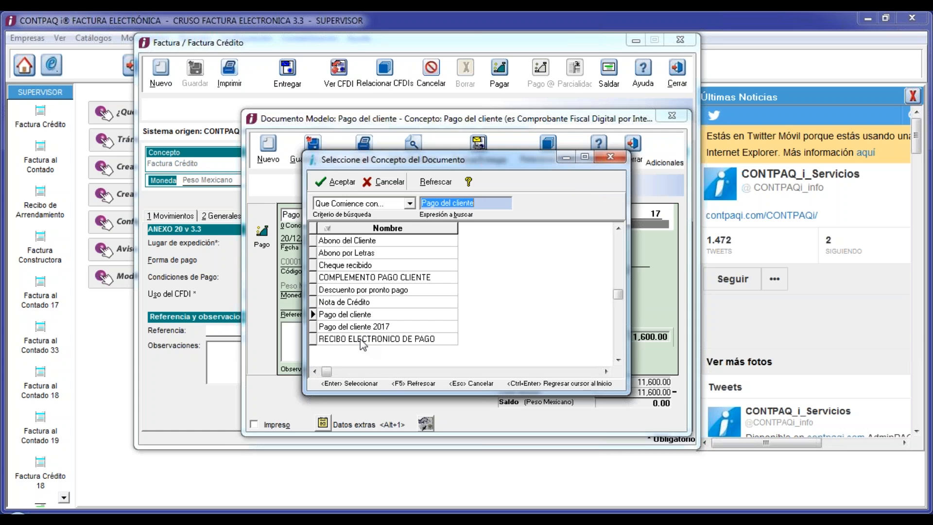
- Choose COMPLEMENTO PAGO CLIENTE as the concept and keep the payment date 20/12/2017
double_click(370, 278)
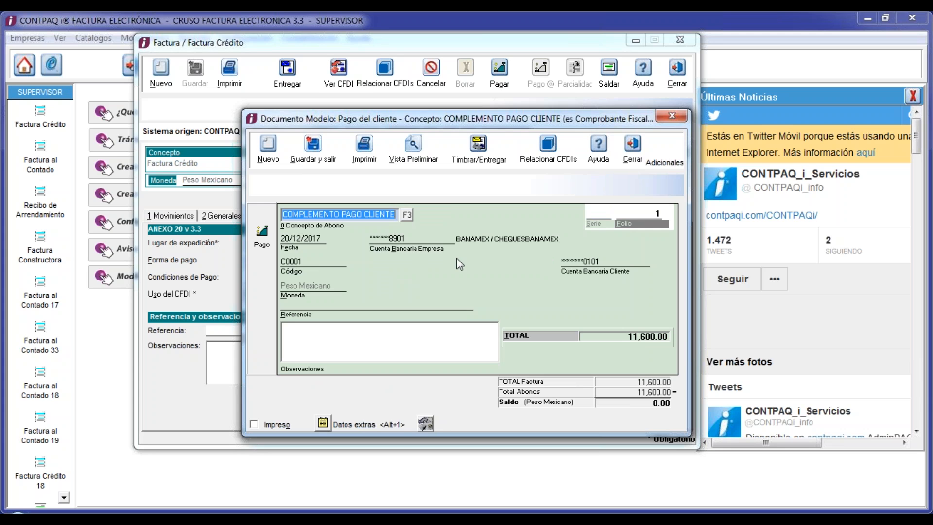
click(296, 237)
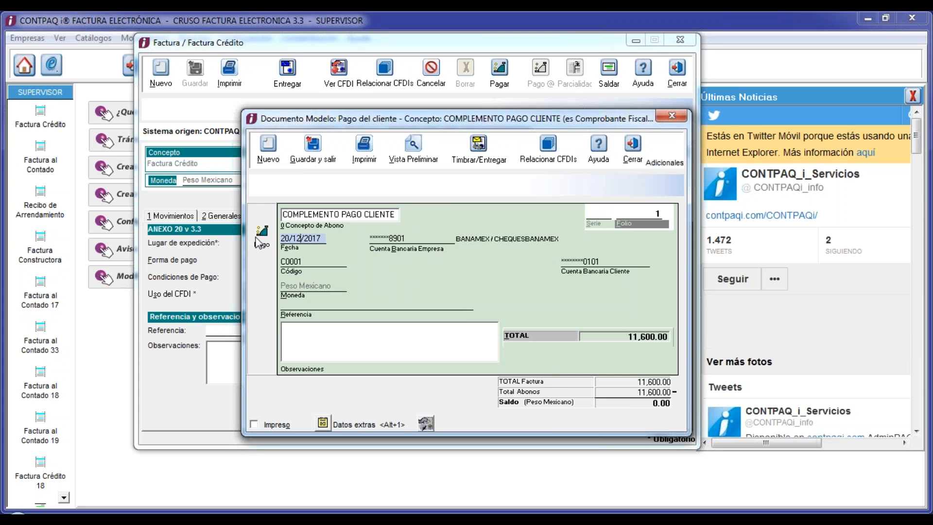
key(Tab)
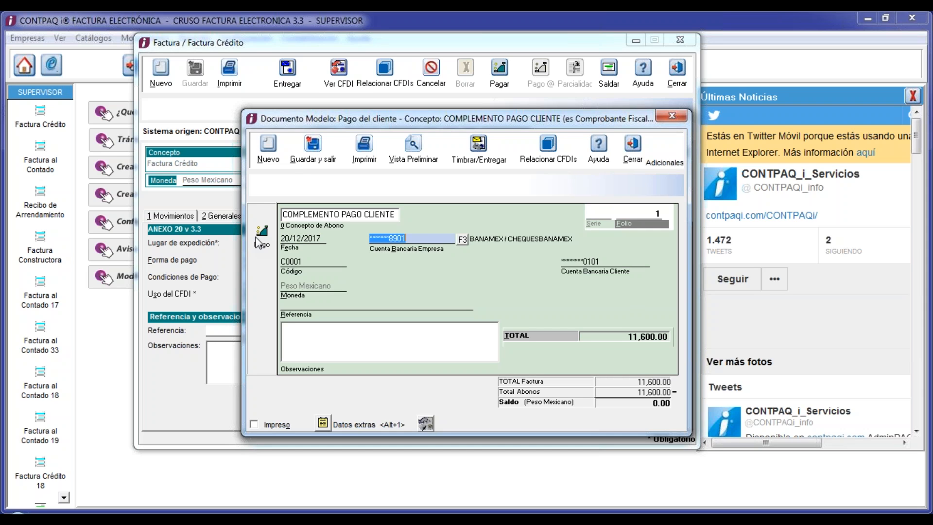
- Review the company bank accounts, keep BANAMEX / CHEQUESBANAMEX, and continue to the series field
click(462, 240)
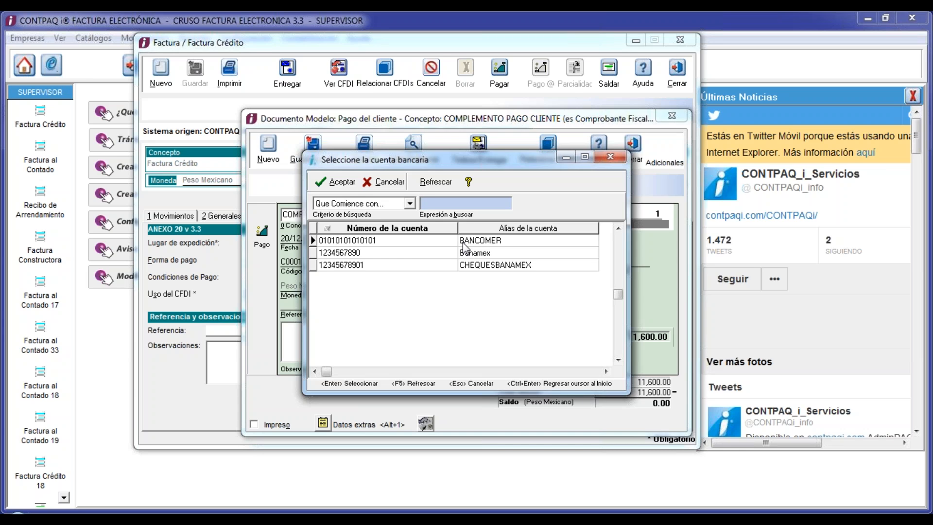
click(384, 182)
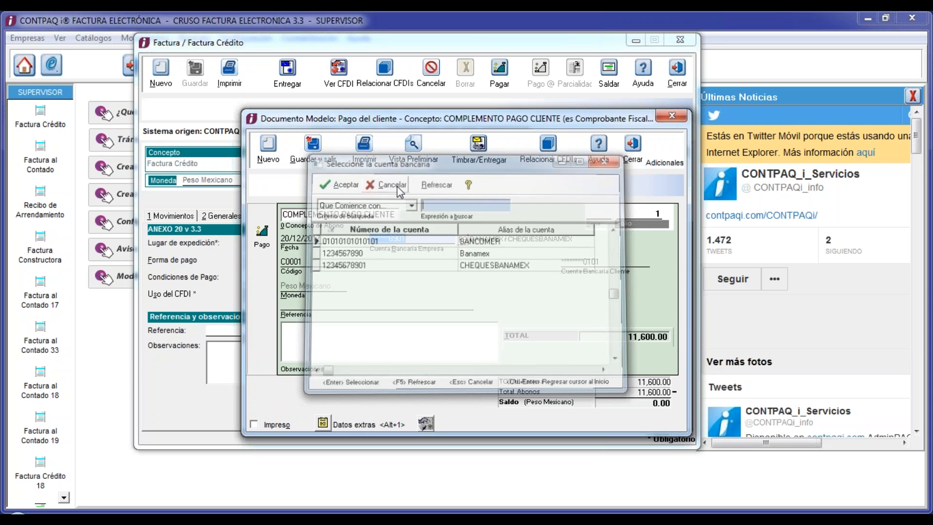
key(Tab)
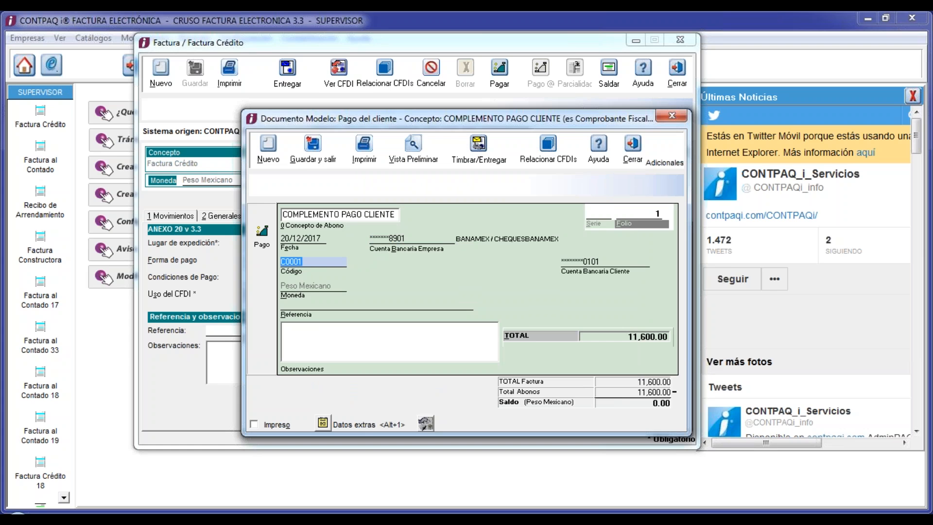
key(Tab)
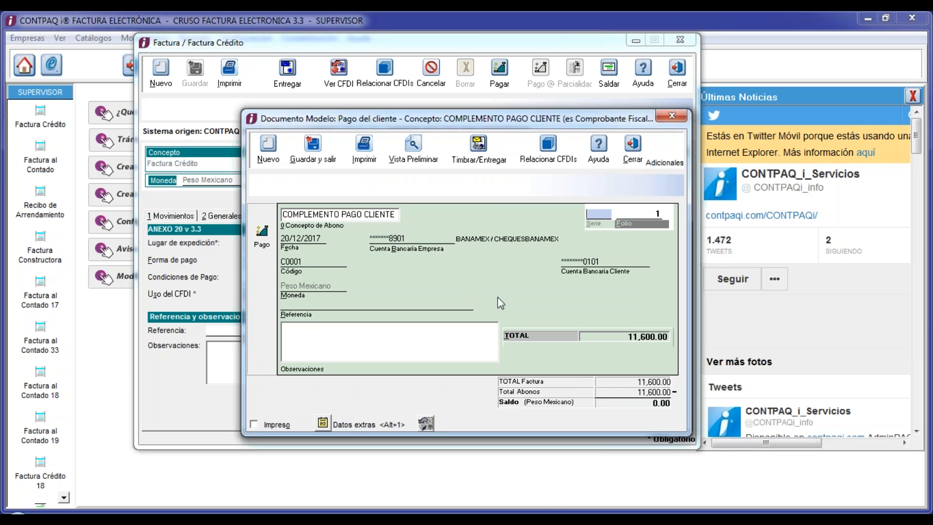
- Replace the 11,600.00 payment total with 5,000, leaving a 6,600.00 invoice balance
click(603, 263)
key(Tab)
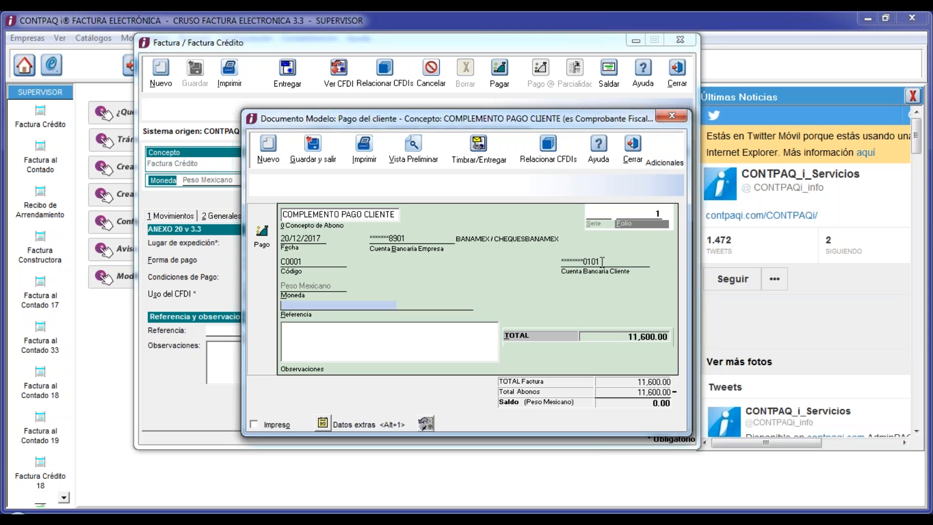
key(Tab)
key(Tab)
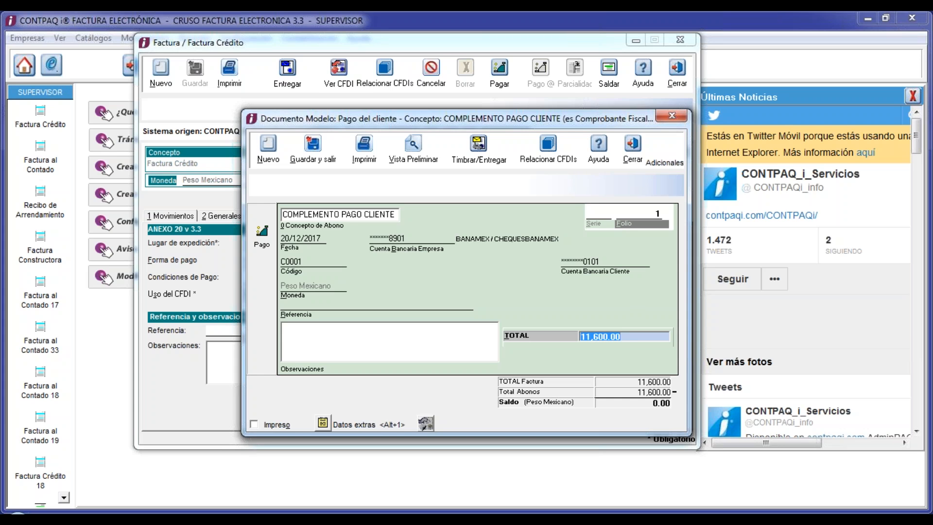
key(BackSpace)
text(5,000)
key(Tab)
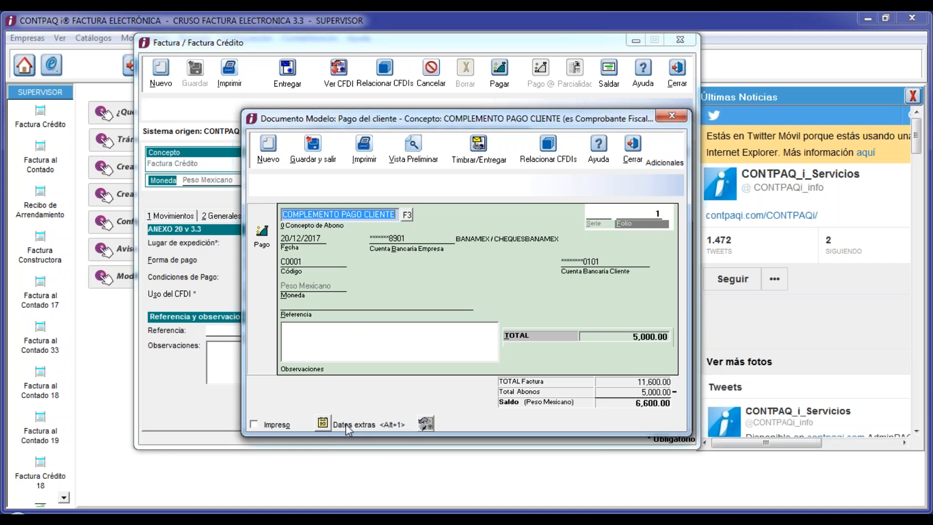
- In the extra payment data, set Forma de pago to 03, electronic funds transfer
click(324, 424)
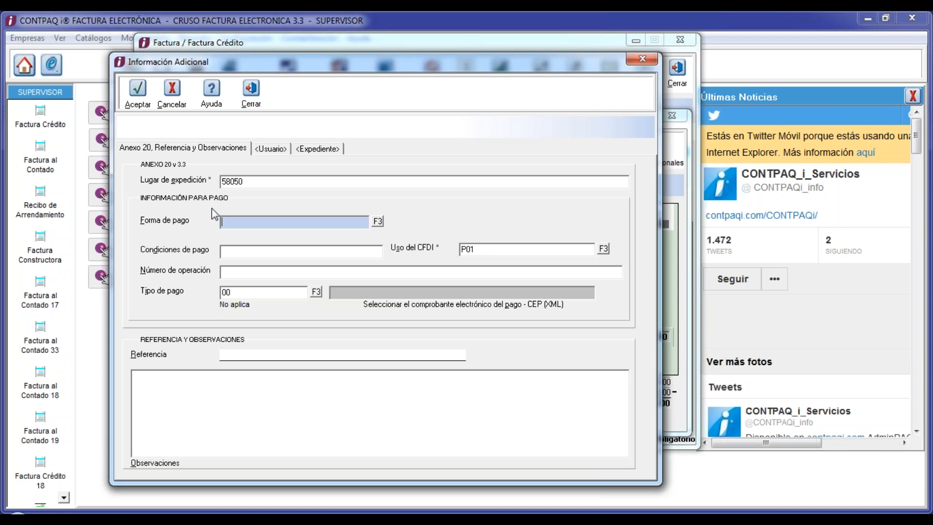
click(378, 222)
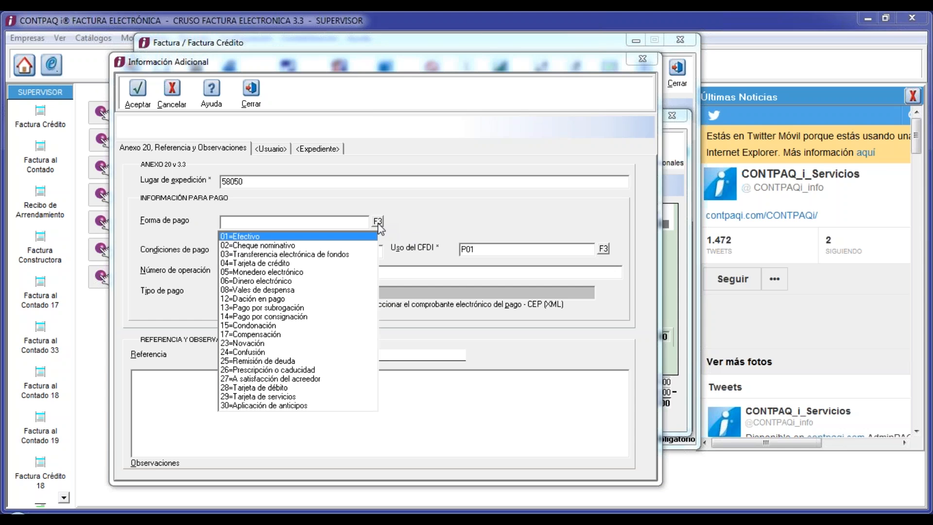
click(342, 258)
click(340, 253)
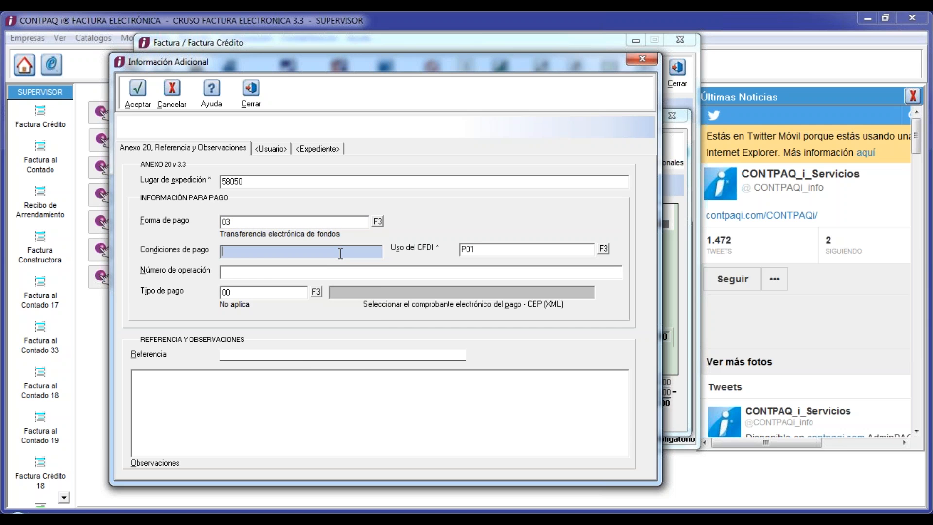
- Enter the transfer's operation number and choose 01=SPEI as the payment type
key(Tab)
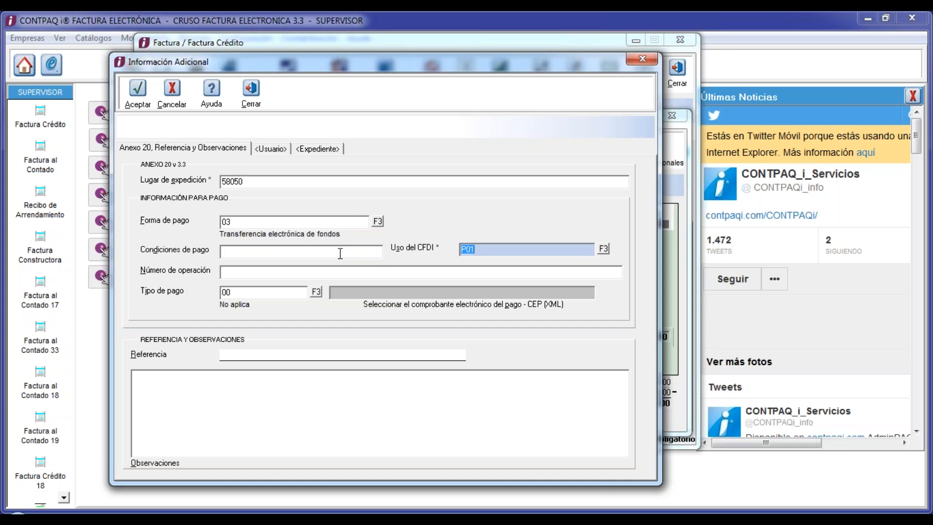
key(Tab)
text(1234)
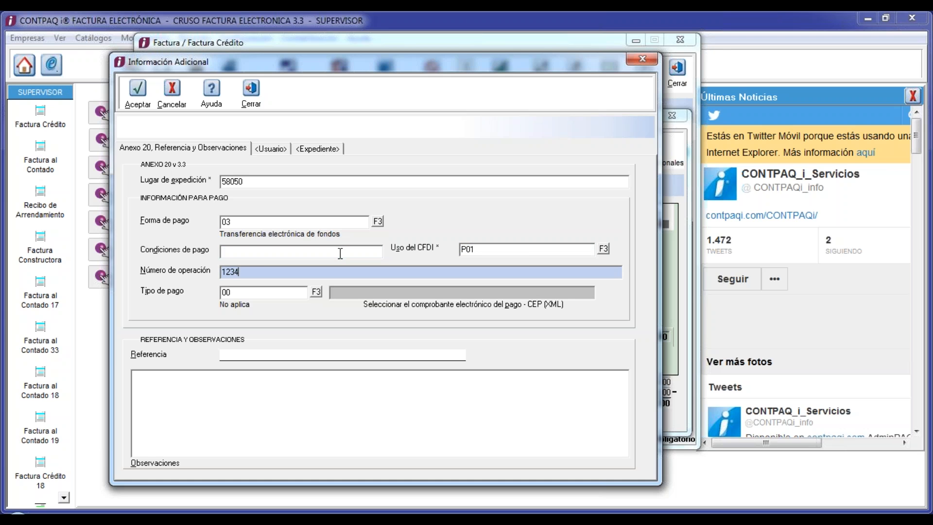
text(567890)
click(267, 295)
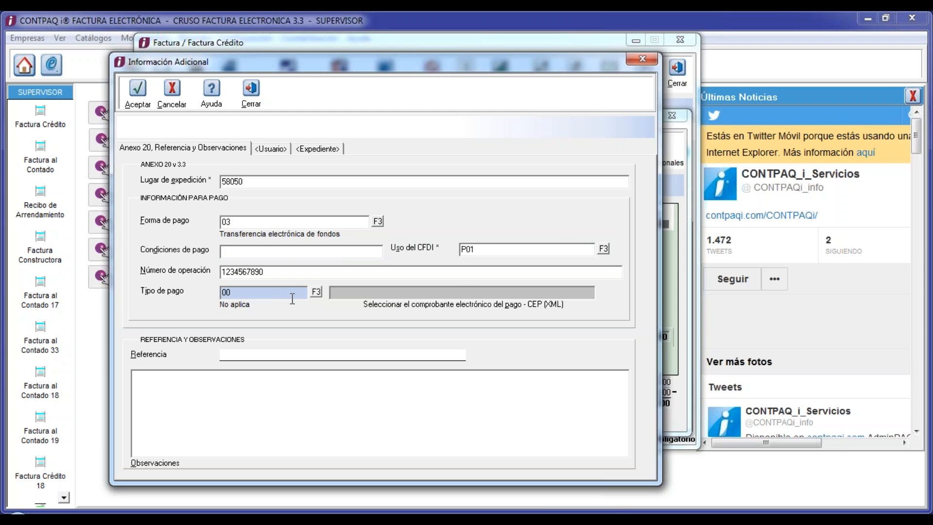
click(315, 294)
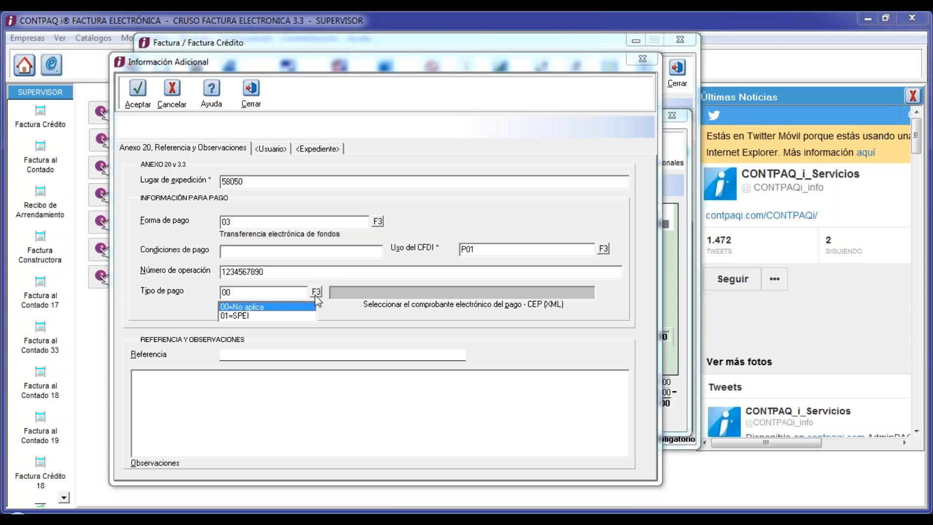
click(279, 315)
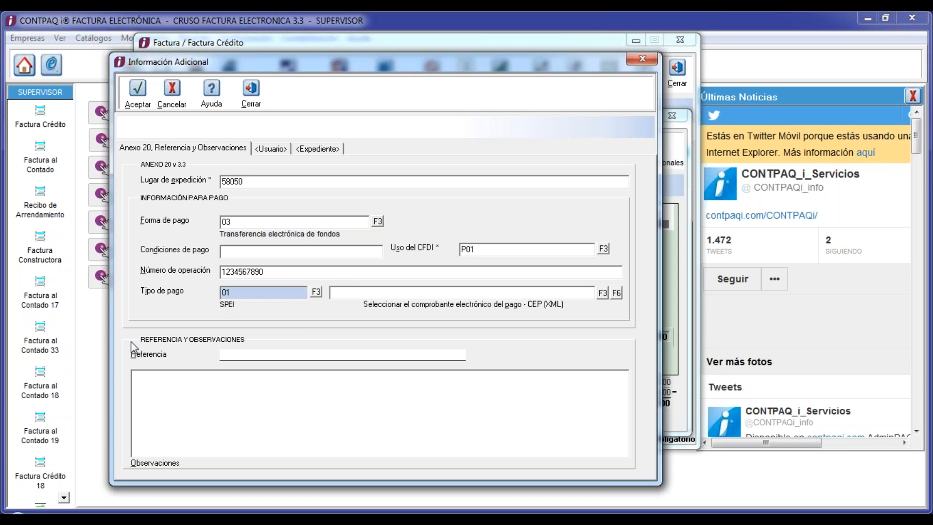
- Switch the payment type from SPEI to 00=No aplica and accept the extra payment data
click(359, 296)
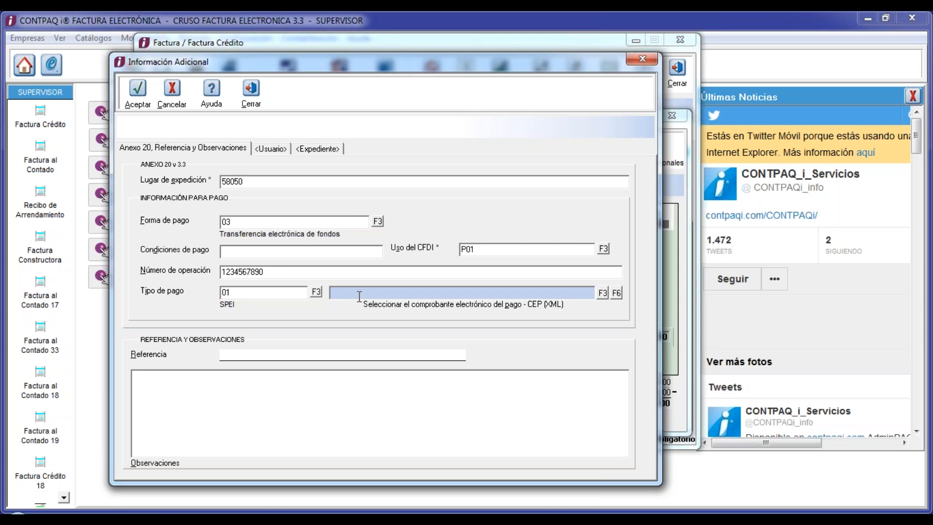
click(316, 292)
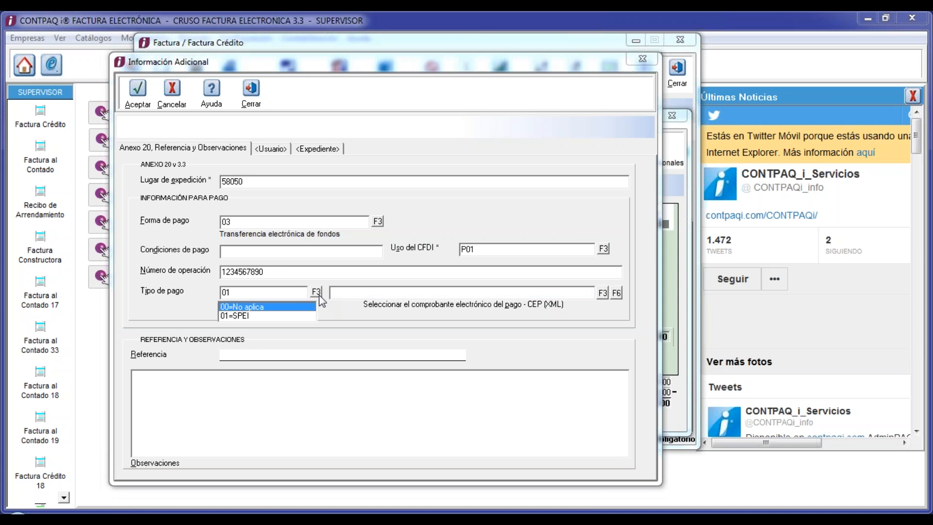
click(283, 307)
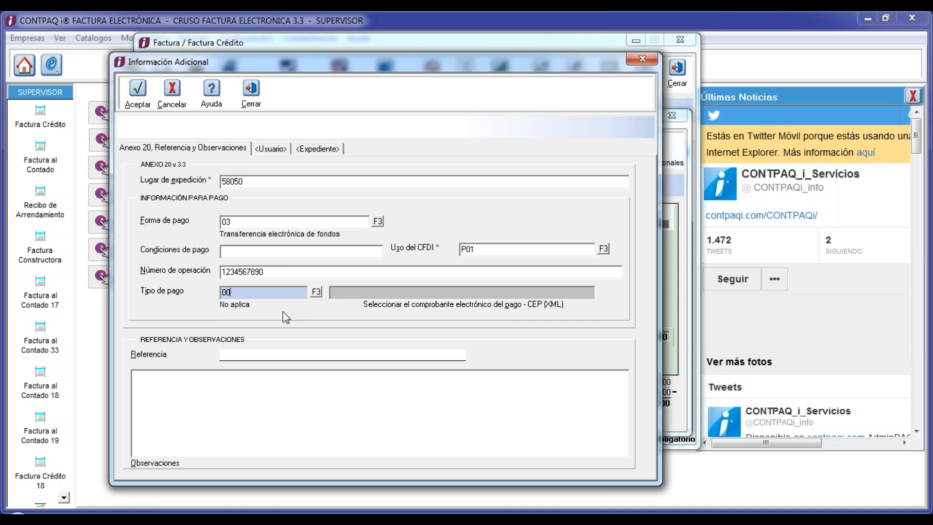
key(Tab)
key(Tab)
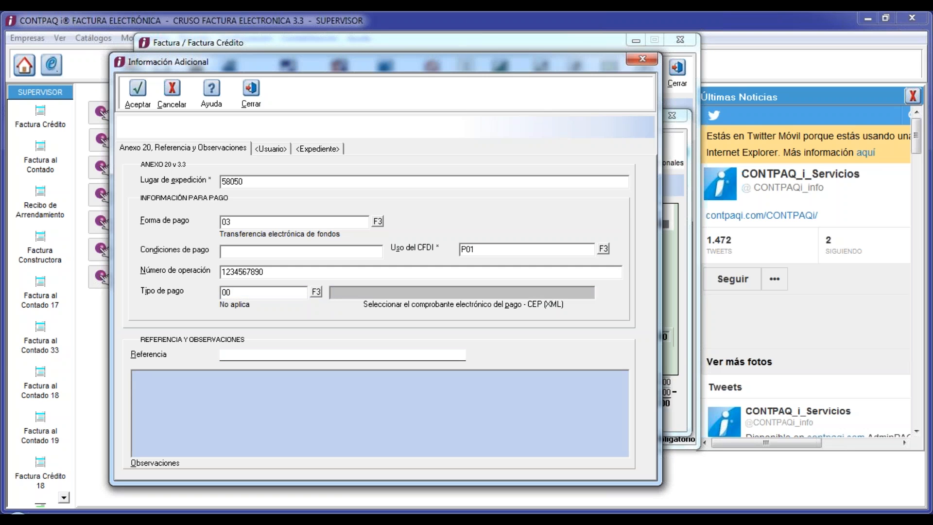
click(136, 92)
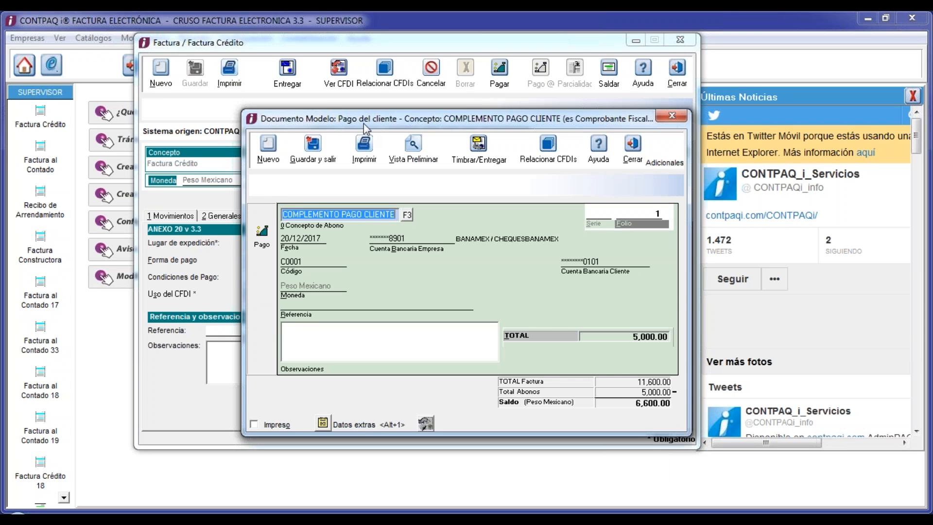
- Set delivery to Archivo en disco in PDF format and issue the stamped payment complement
drag(363, 124, 283, 79)
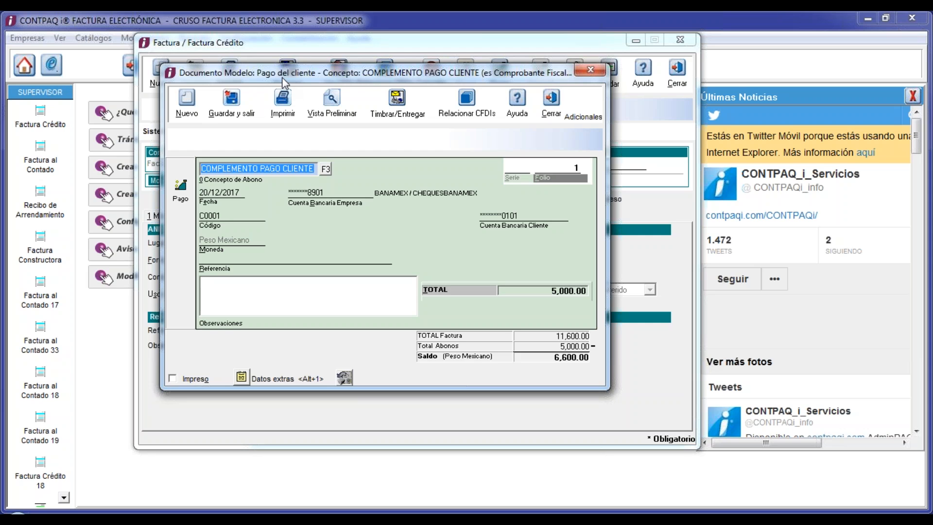
click(387, 106)
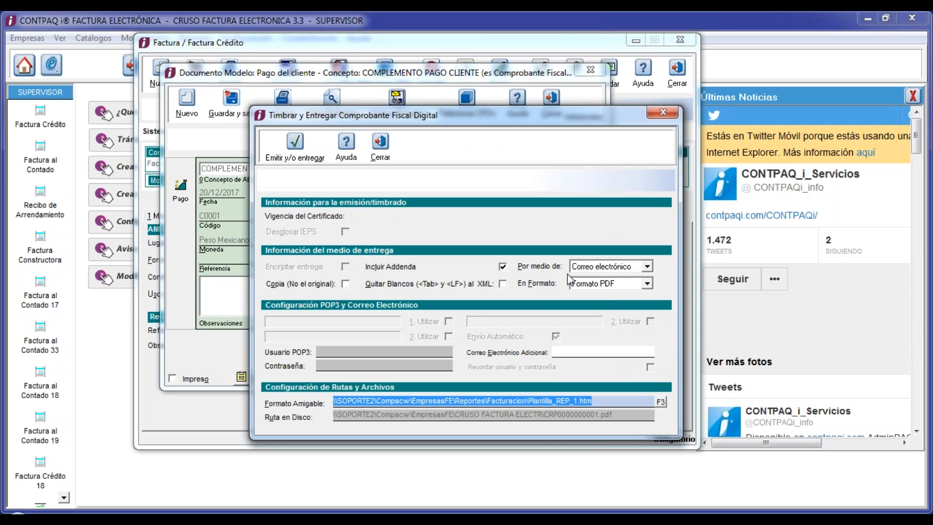
click(608, 267)
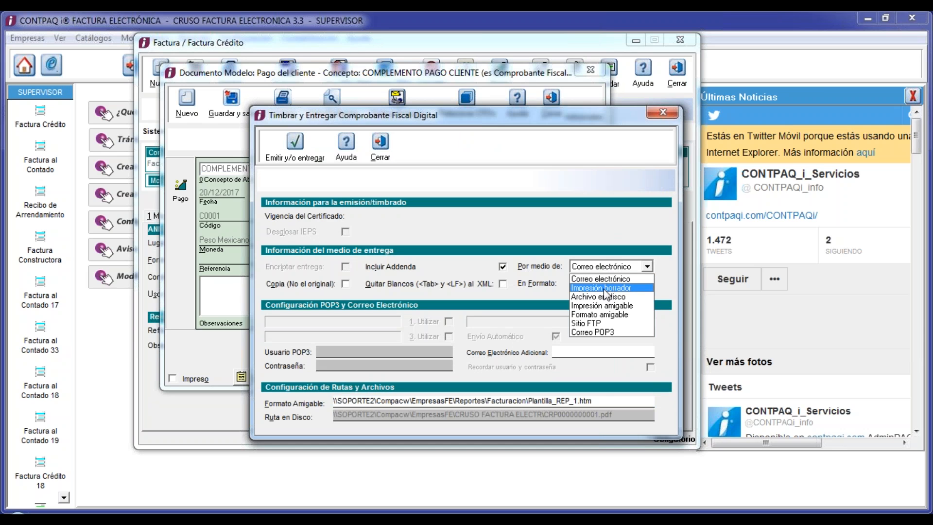
click(601, 296)
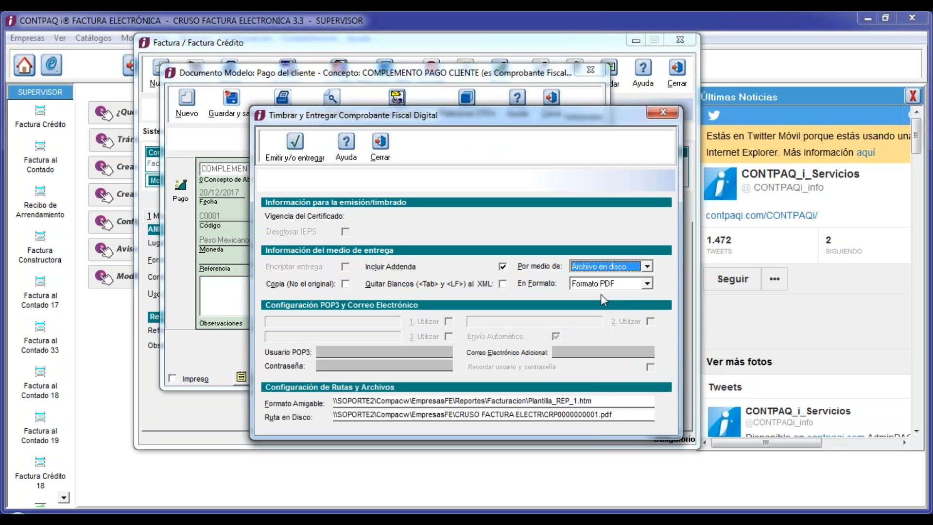
click(619, 415)
key(ctrl+c)
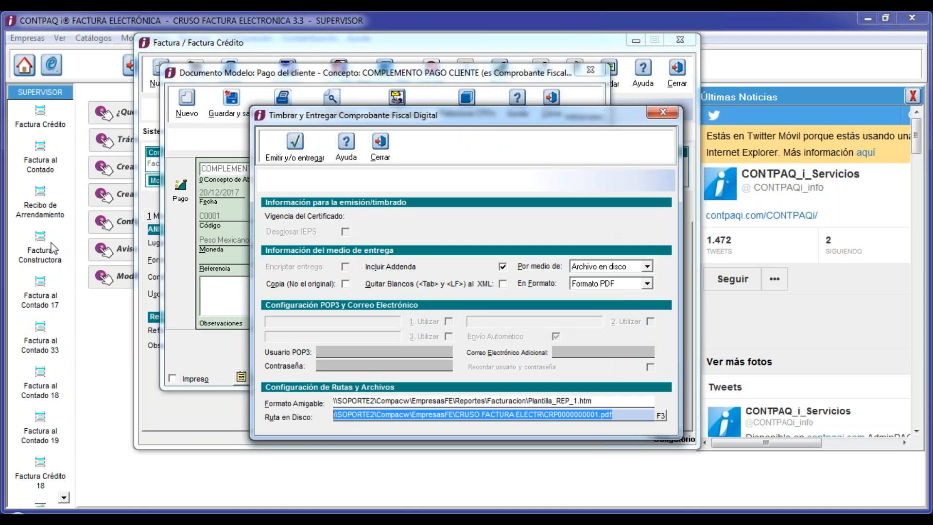
click(302, 147)
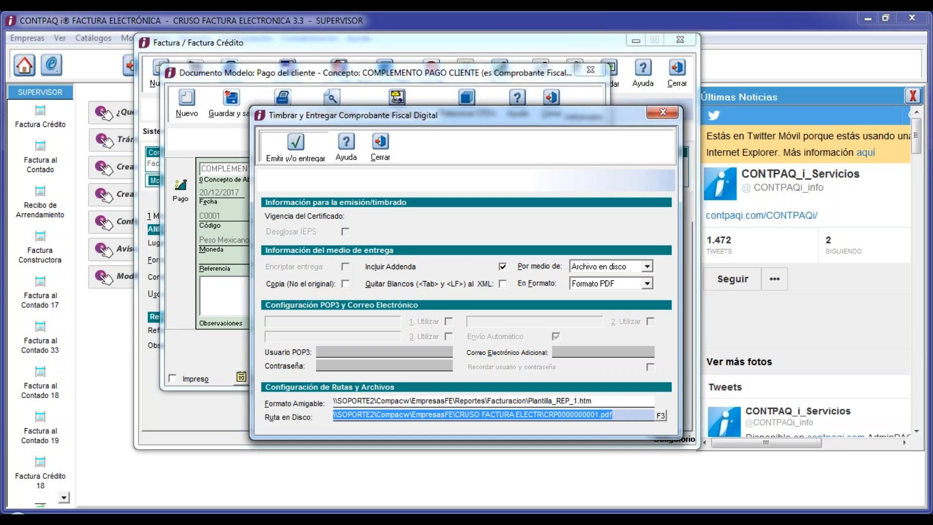
click(295, 145)
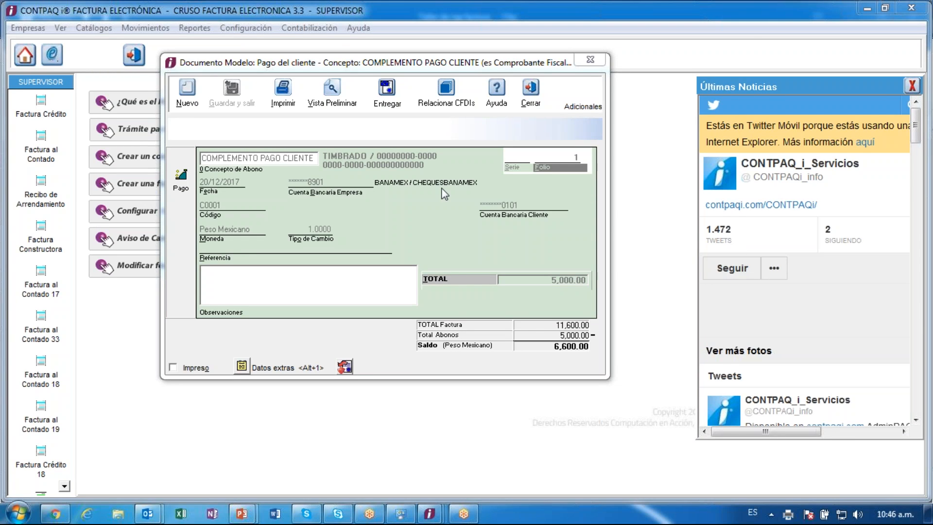
- Move the stamped 5,000.00 payment window aside and open Windows Explorer from the taskbar
drag(351, 65, 370, 105)
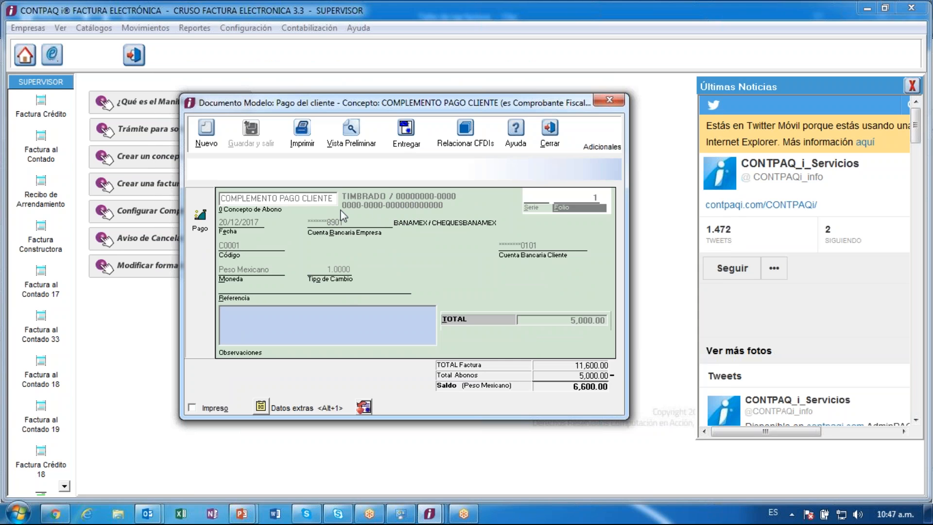
click(122, 513)
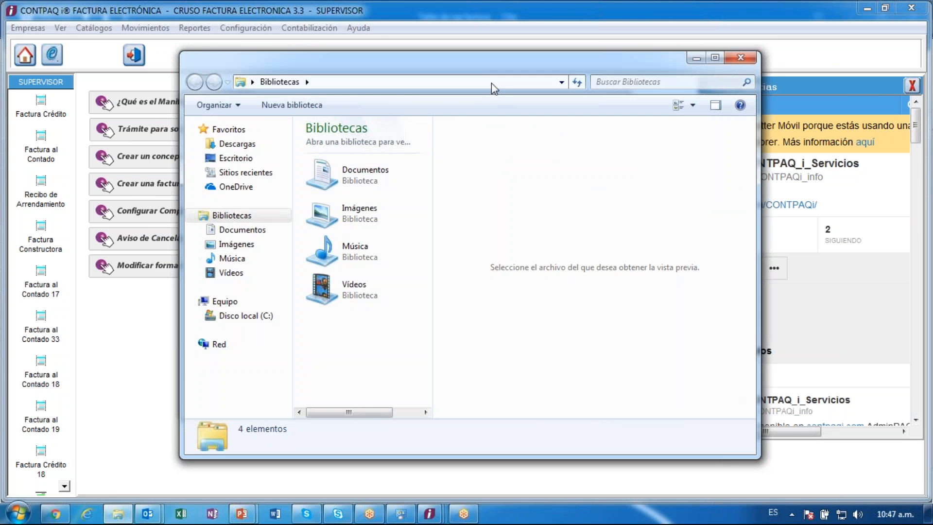
- Open CRP0000000001.pdf by pasting its network path into the Explorer address bar
click(492, 84)
key(ctrl+v)
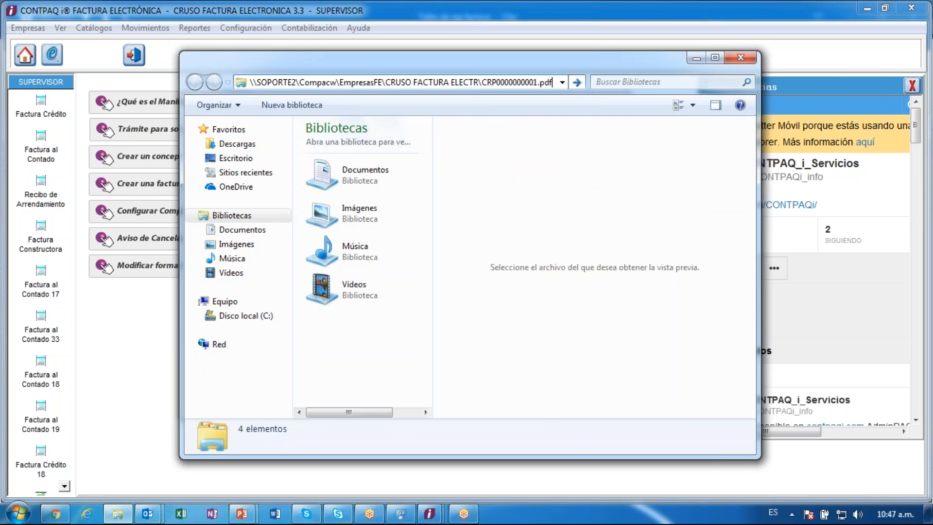
key(Return)
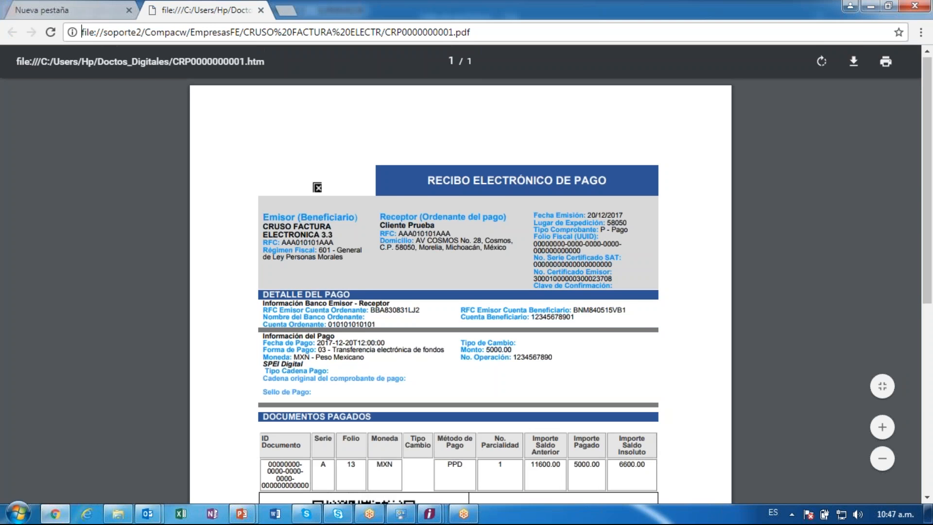
scroll(458, 292, down, 7)
scroll(458, 291, up, 7)
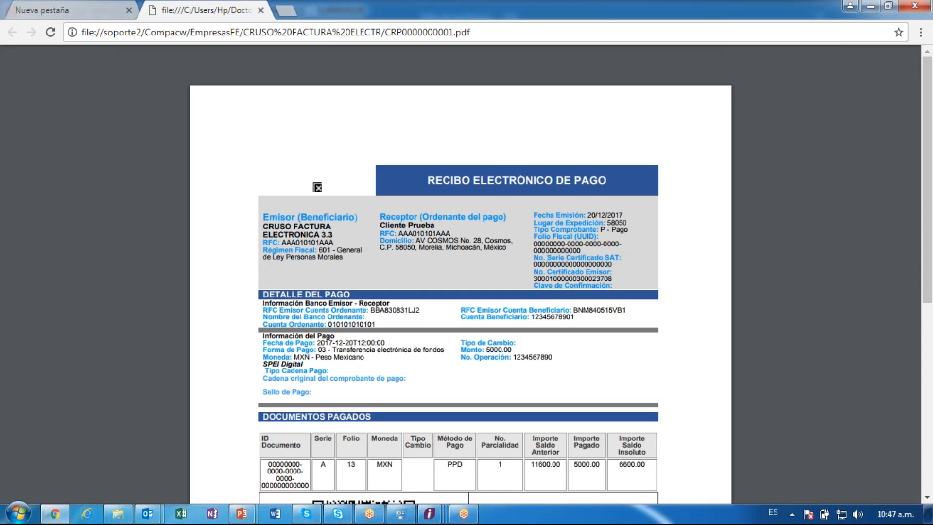
drag(271, 217, 359, 222)
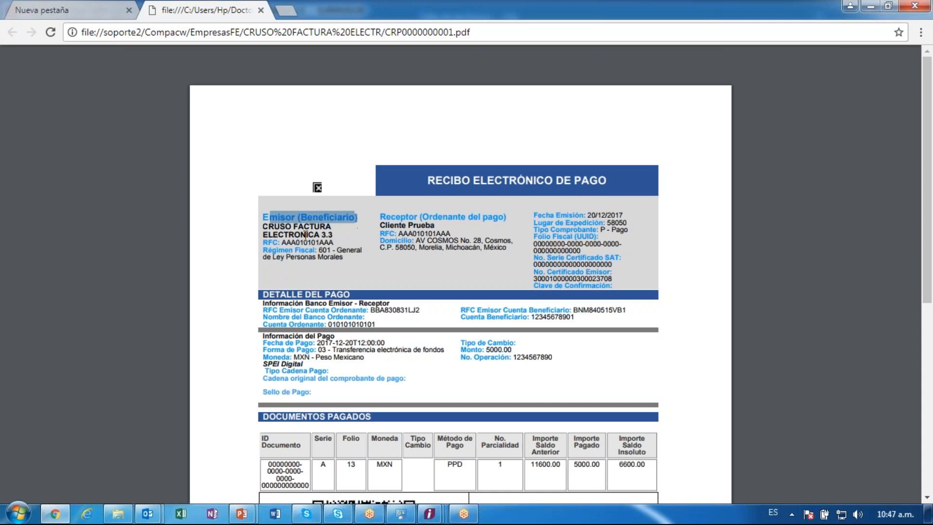
click(269, 229)
drag(268, 229, 328, 235)
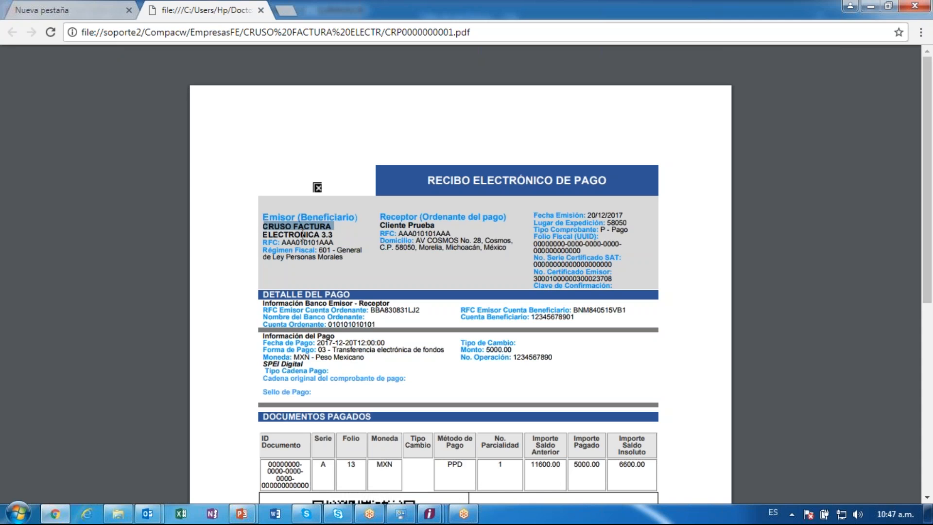
click(320, 235)
right_click(326, 239)
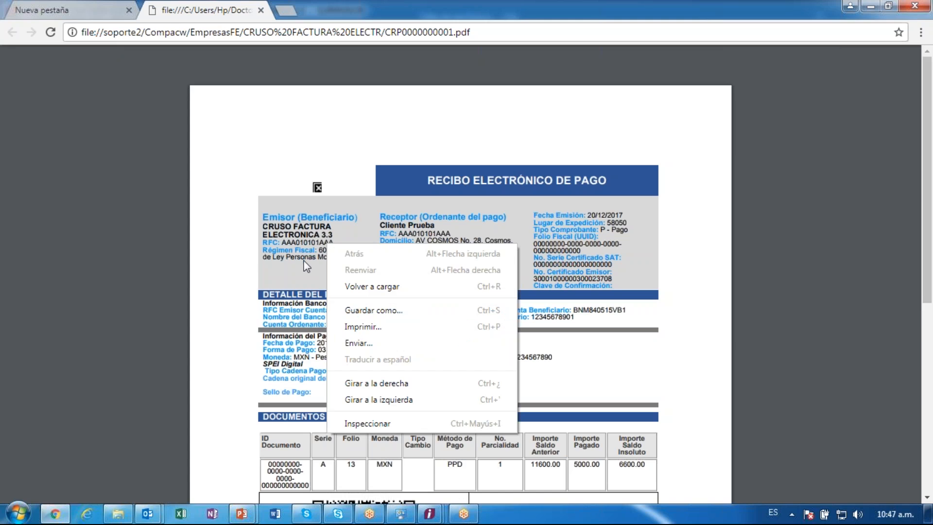
click(307, 266)
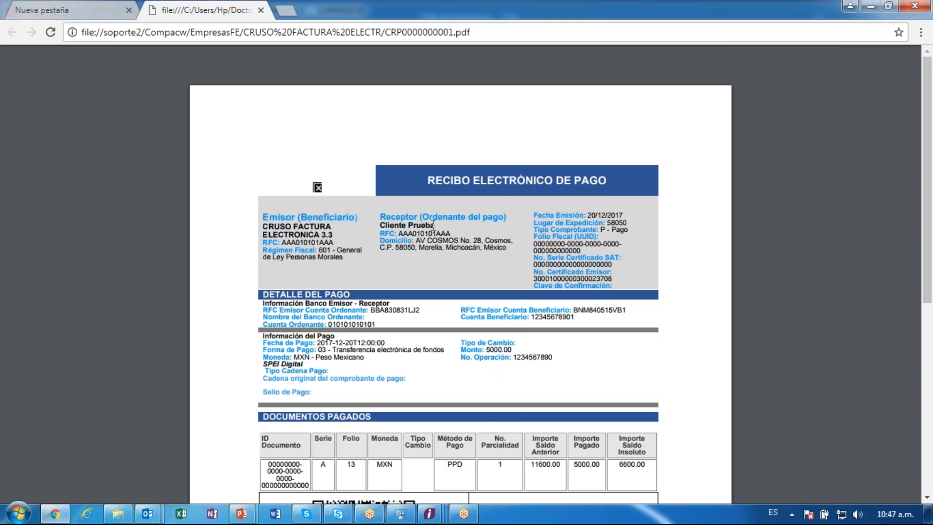
drag(381, 226, 441, 252)
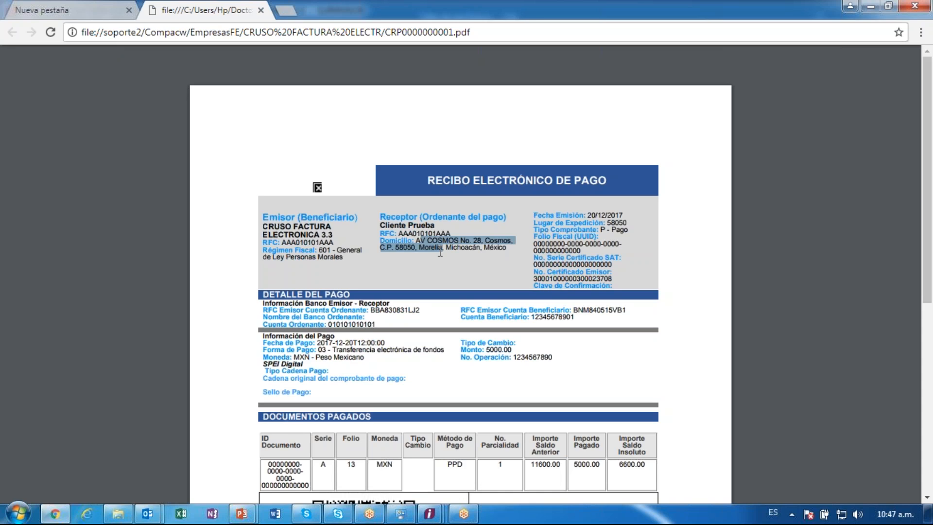
click(576, 219)
drag(576, 219, 631, 230)
click(613, 227)
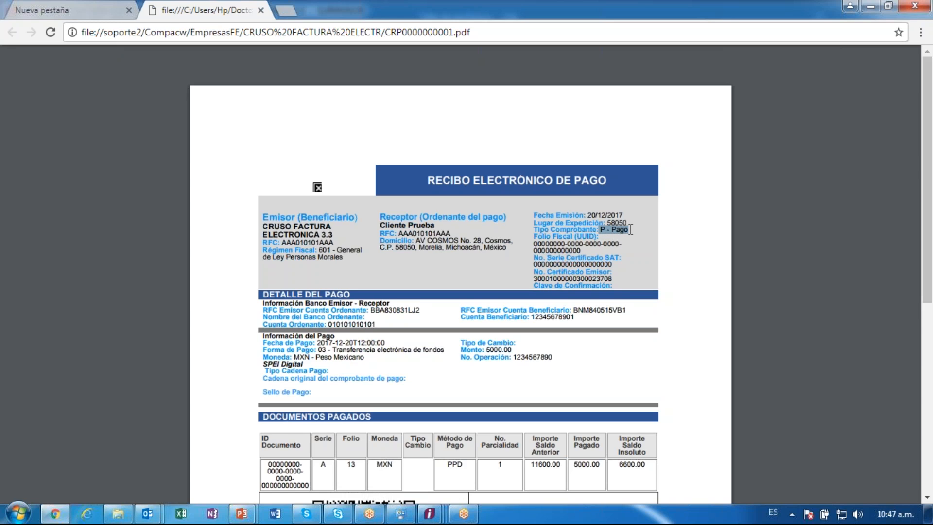
click(264, 271)
scroll(458, 272, down, 3)
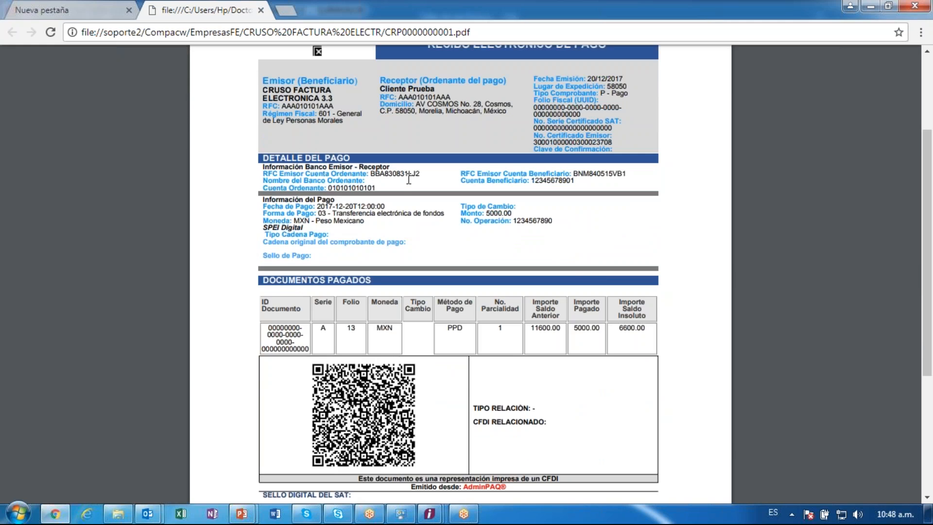
drag(421, 175, 401, 176)
drag(329, 187, 359, 188)
drag(532, 181, 561, 186)
drag(318, 207, 387, 205)
click(320, 215)
drag(321, 216, 528, 216)
scroll(522, 340, down, 5)
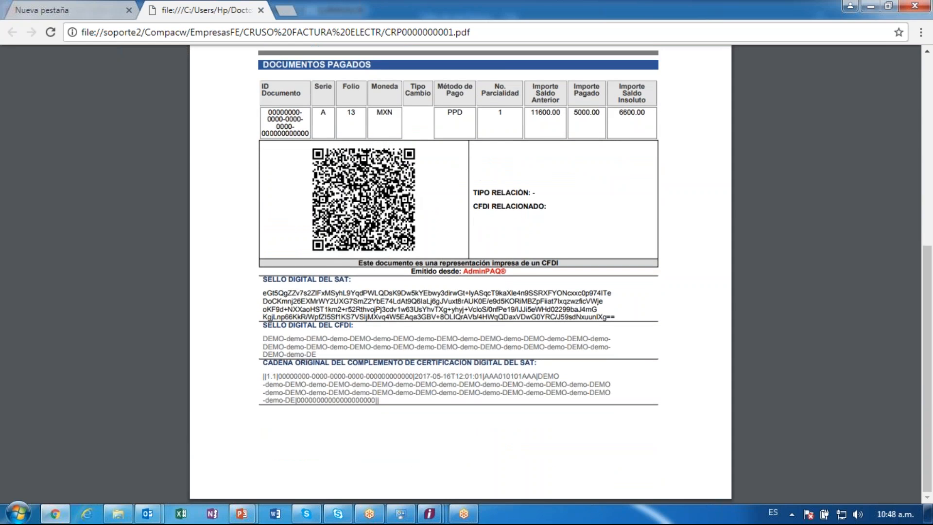
scroll(458, 272, up, 2)
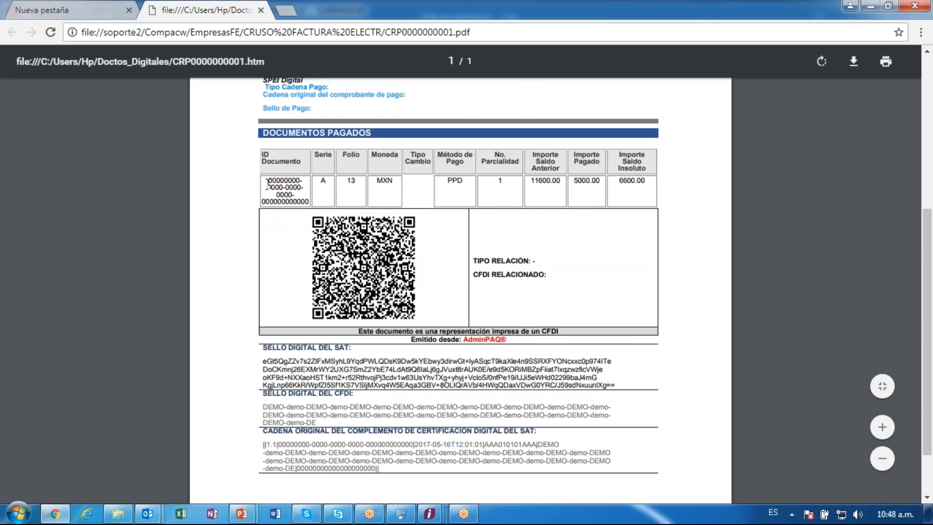
drag(267, 185, 307, 205)
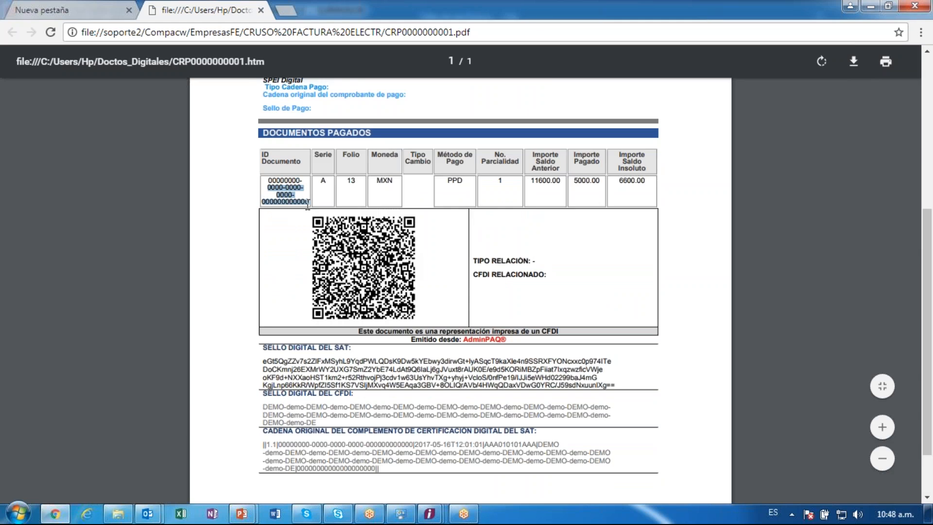
click(323, 182)
double_click(349, 183)
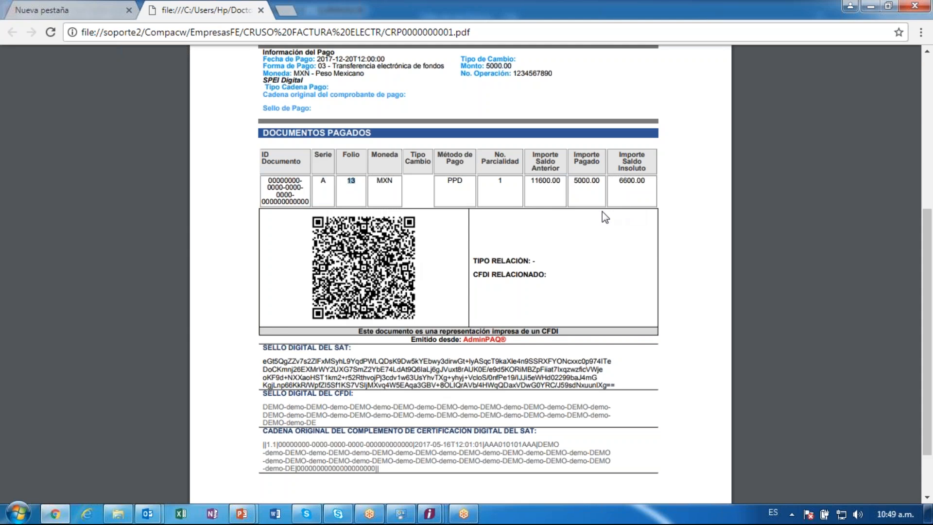
scroll(593, 290, down, 2)
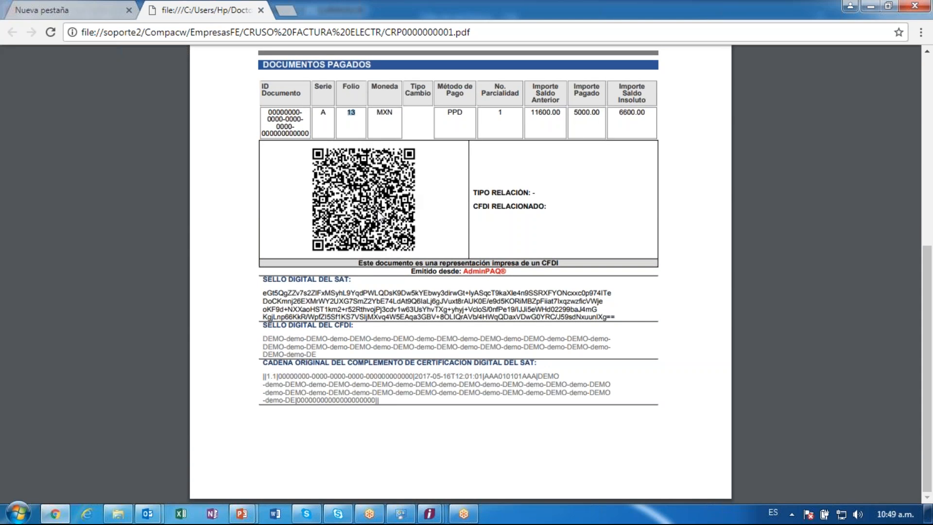
drag(564, 206, 535, 253)
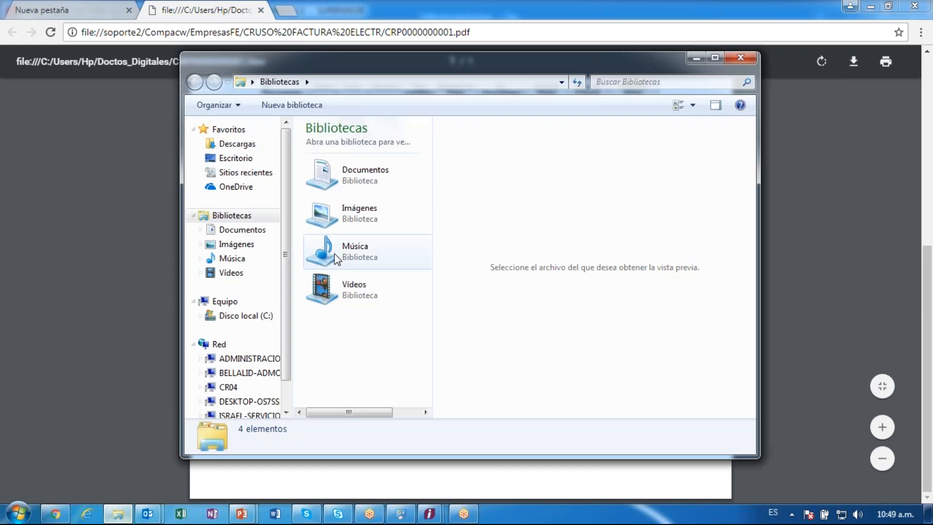
click(476, 83)
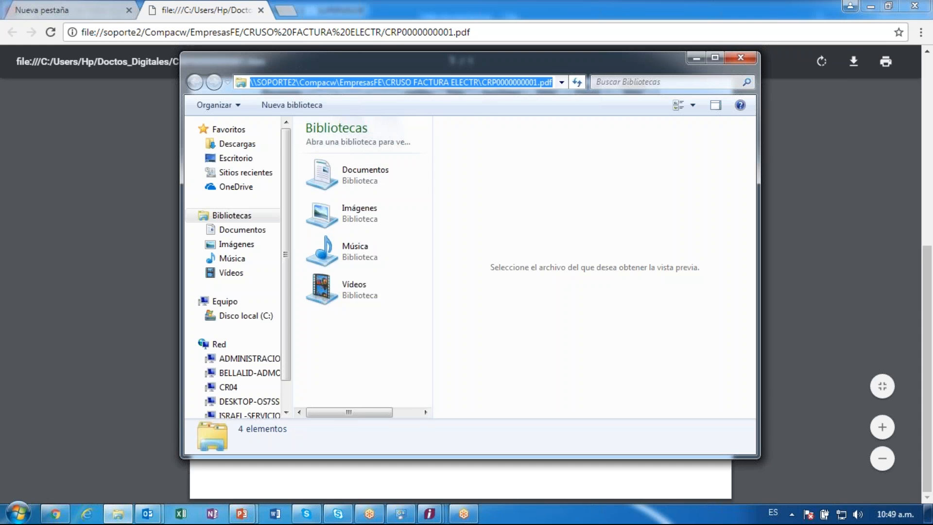
text(\\SOPORTE2\Compacw\EmpresasFE\CRUSO FACTURA ELECTR\CRP0000000001.pdf)
key(Return)
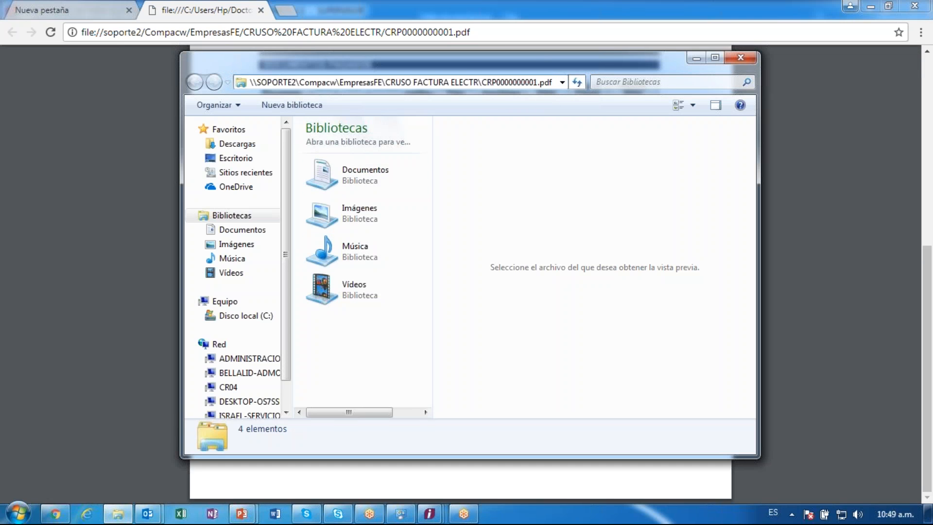
key(BackSpace)
key(BackSpace)
key(BackSpace)
key(BackSpace)
key(BackSpace)
key(BackSpace)
key(BackSpace)
key(BackSpace)
key(BackSpace)
key(BackSpace)
key(BackSpace)
key(BackSpace)
key(BackSpace)
key(BackSpace)
key(BackSpace)
key(BackSpace)
key(BackSpace)
key(Return)
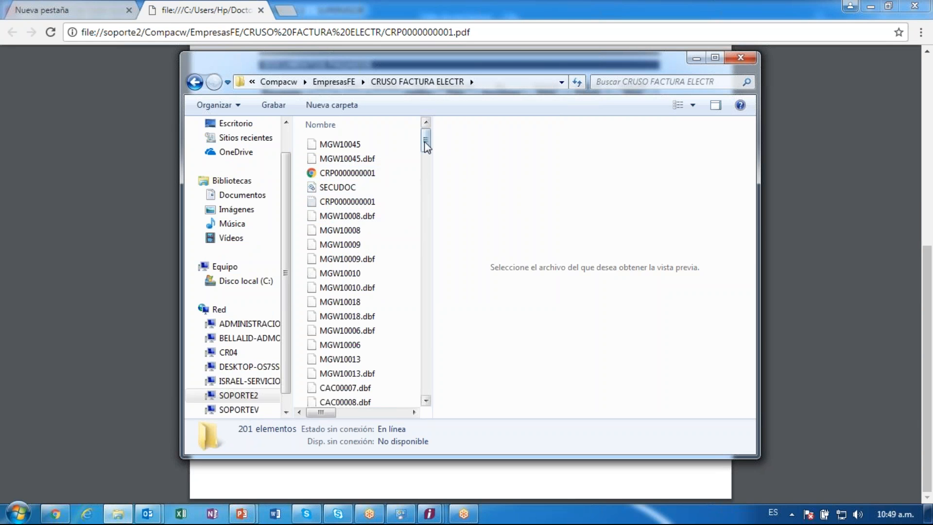
drag(425, 144, 438, 49)
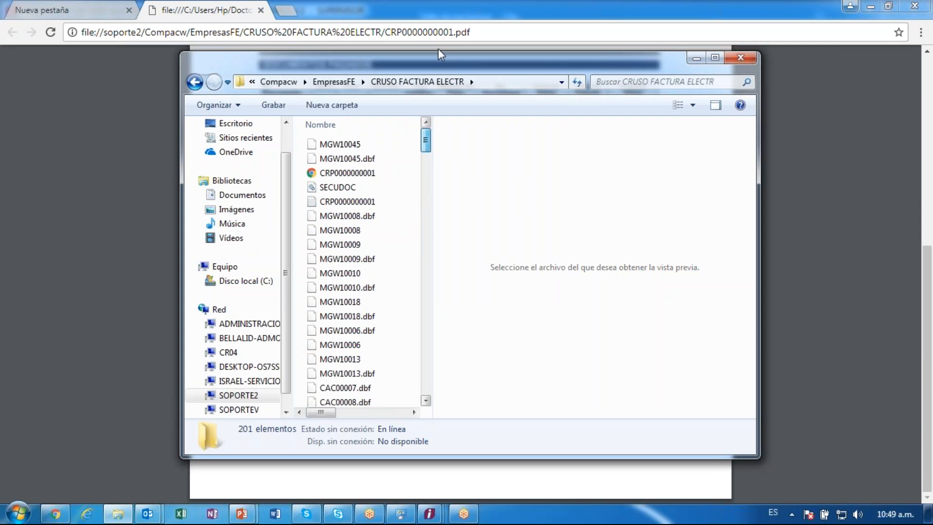
double_click(366, 202)
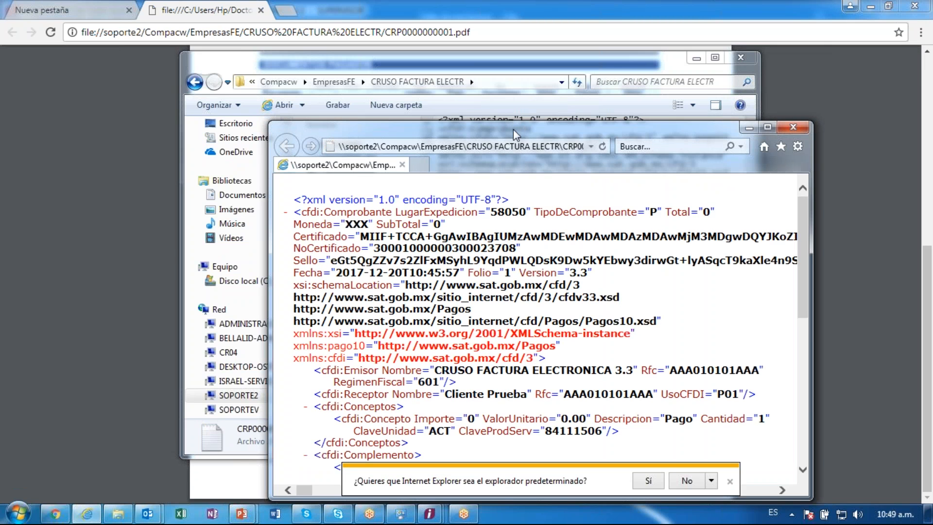
drag(514, 130, 404, 68)
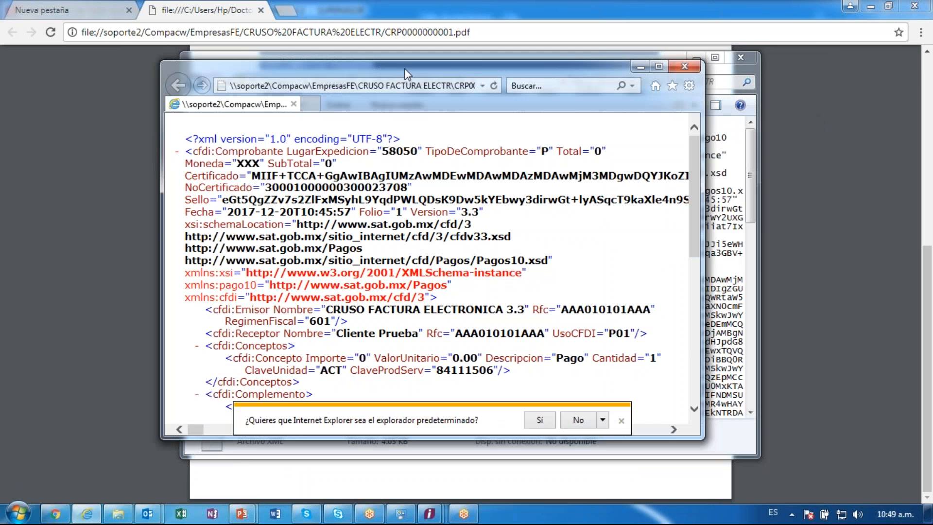
click(658, 66)
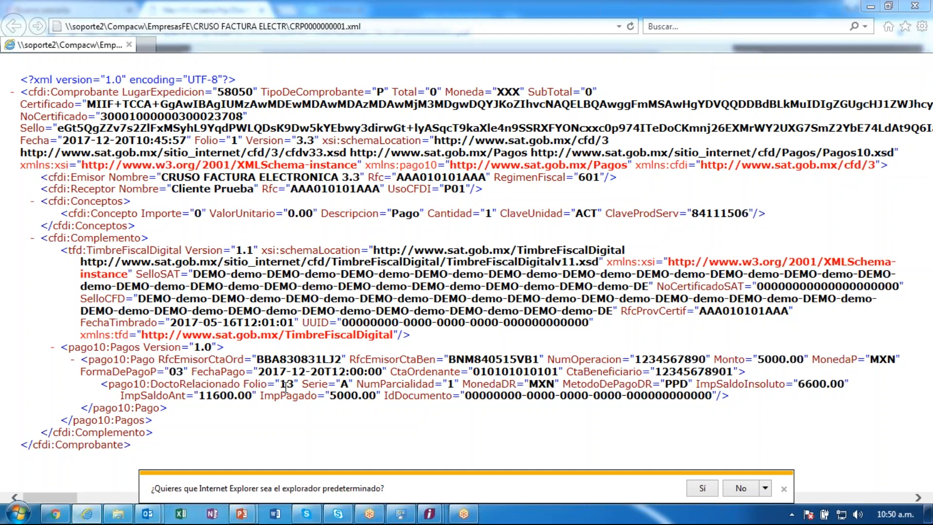
drag(279, 384, 347, 391)
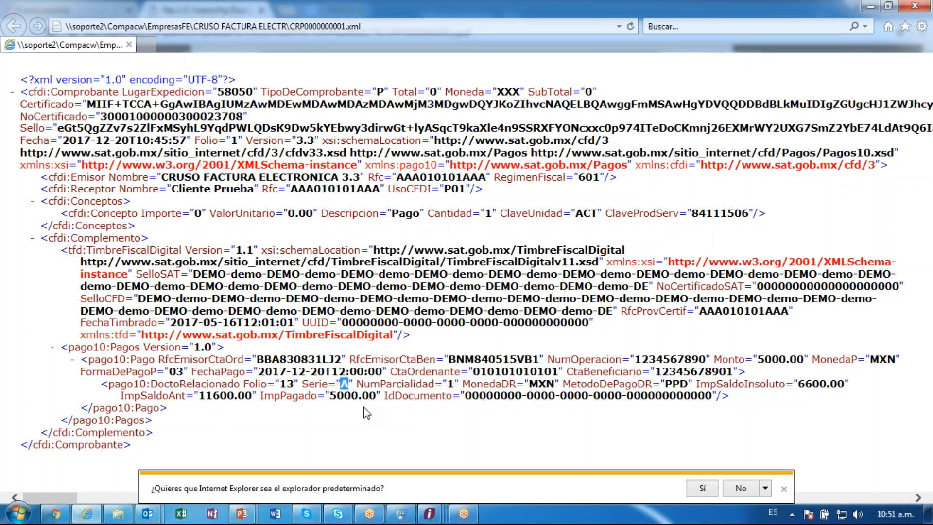
click(468, 405)
drag(544, 408, 582, 399)
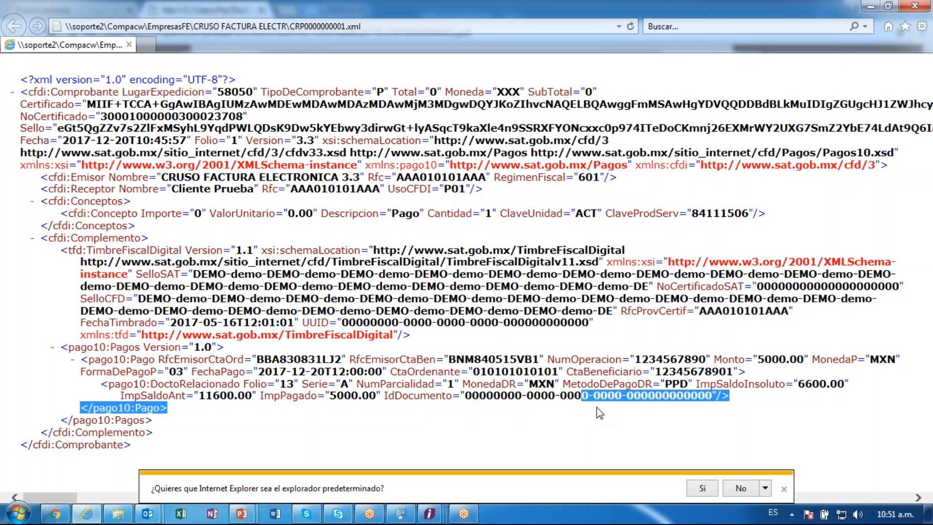
click(599, 413)
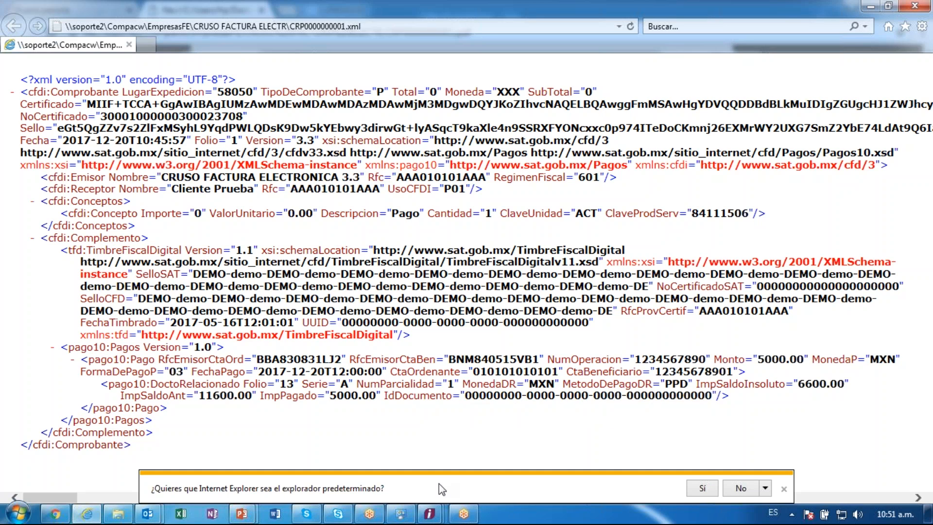
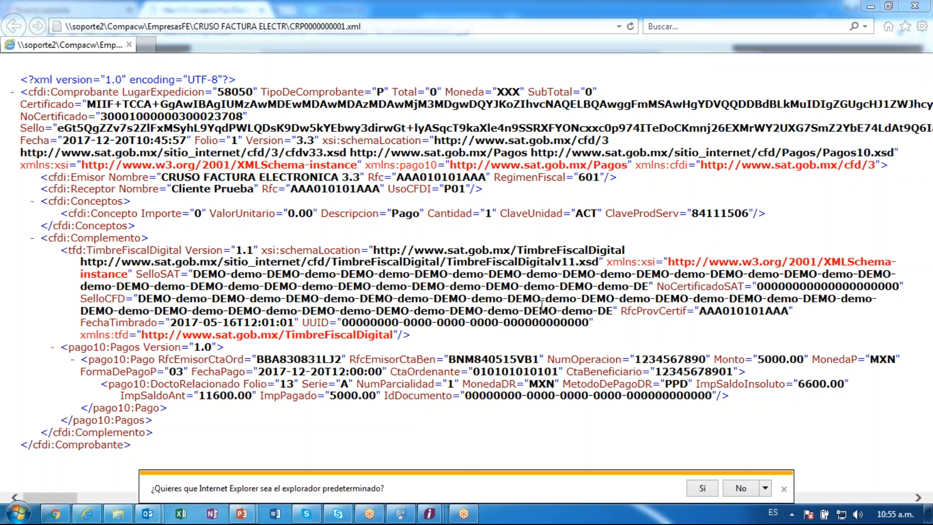
- Bring the 'Documento Modelo: Pago del cliente' 5,000 payment document to the front, then close it
mouse_move(429, 513)
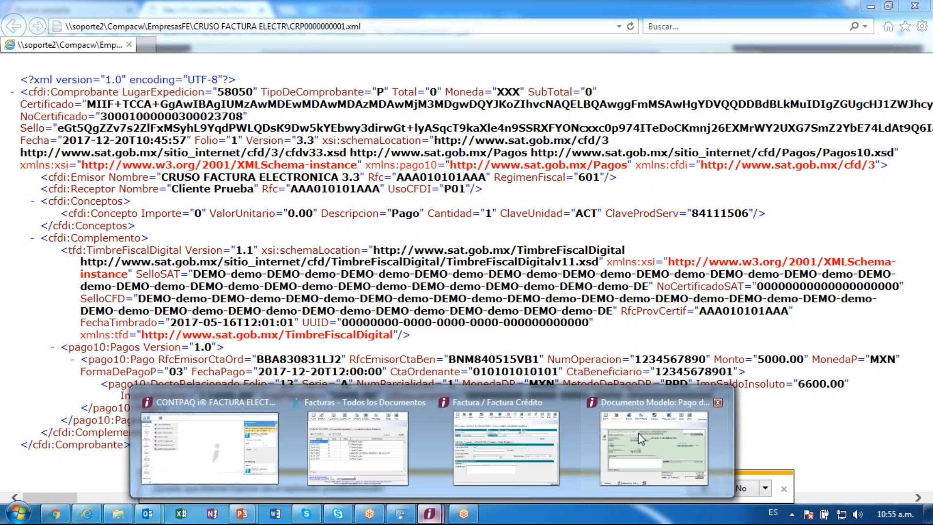
click(637, 433)
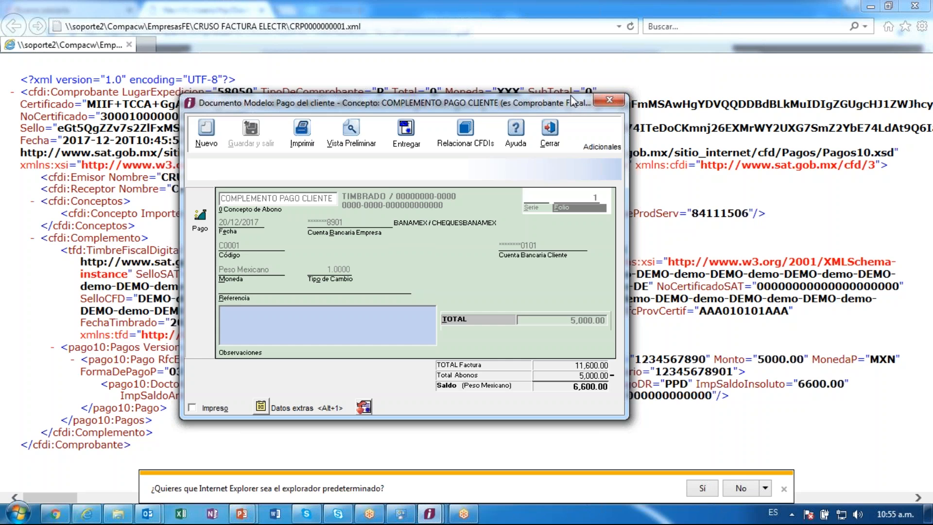
click(549, 129)
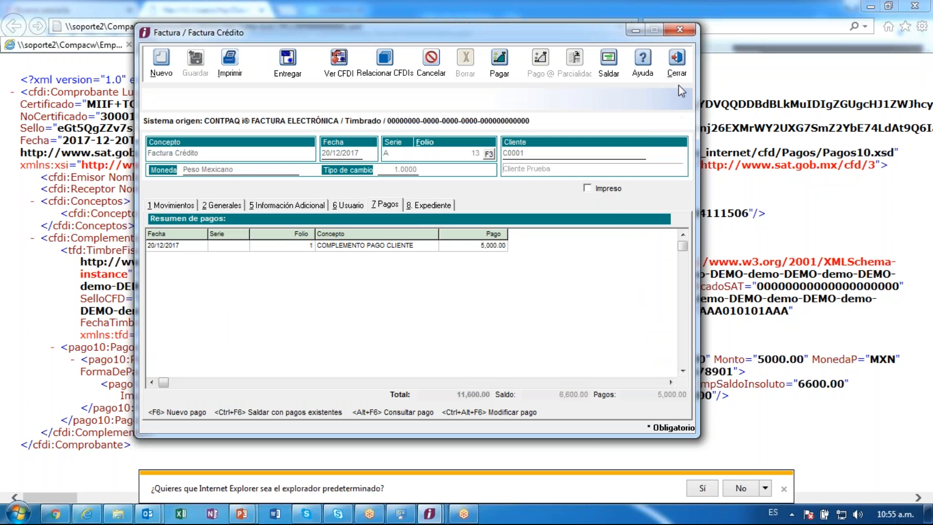
- Close the invoice window and open the COMPLEMENTO PAGO CLIENTE list under Abonos del Cliente, maximized
click(678, 61)
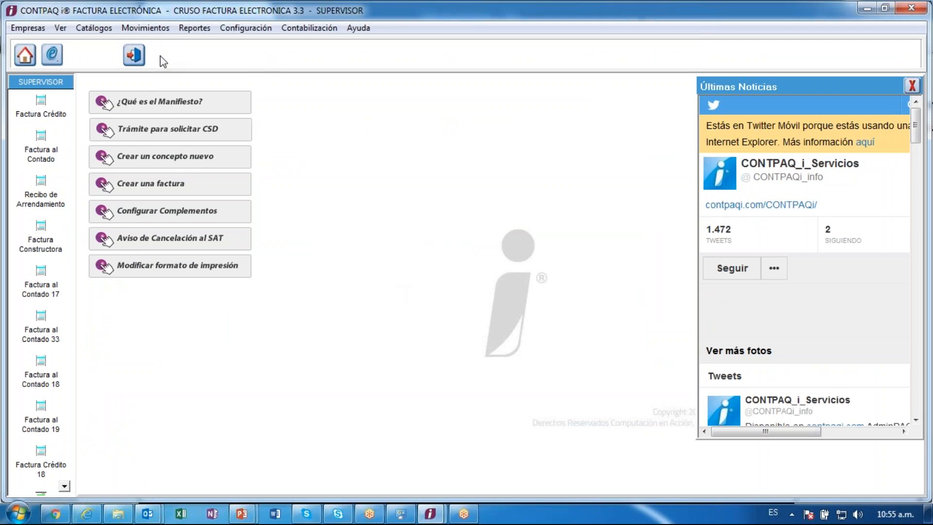
click(154, 32)
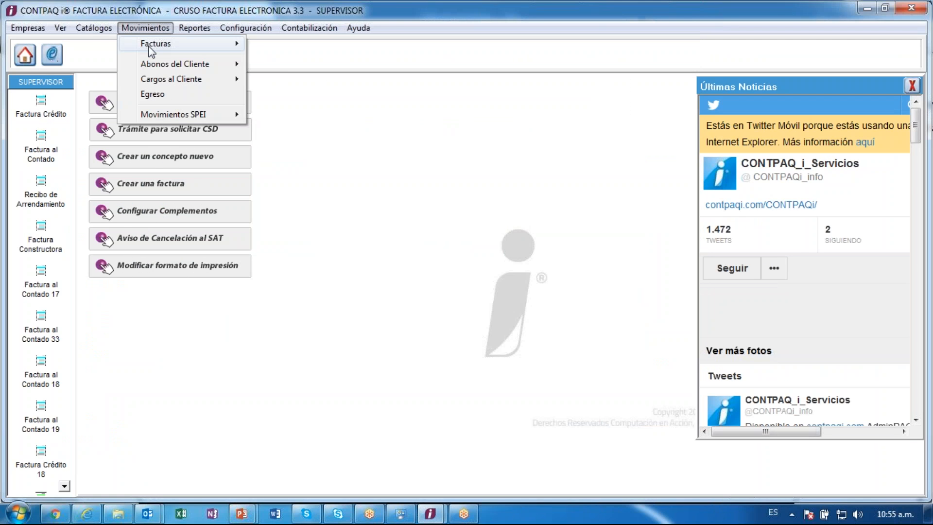
mouse_move(152, 65)
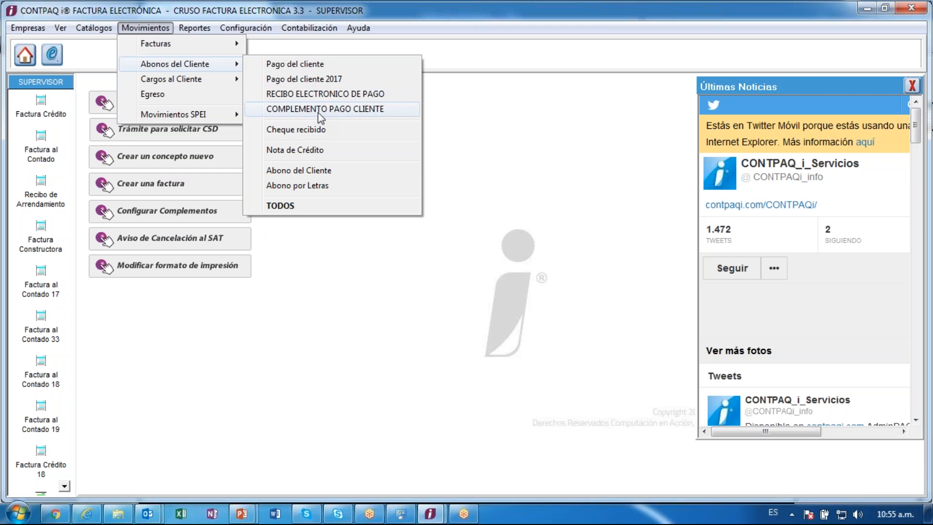
click(344, 109)
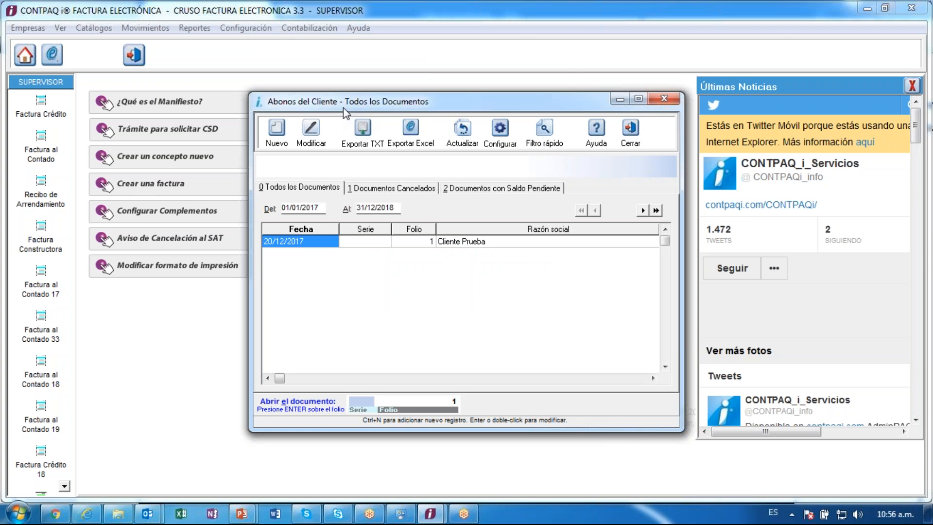
click(638, 98)
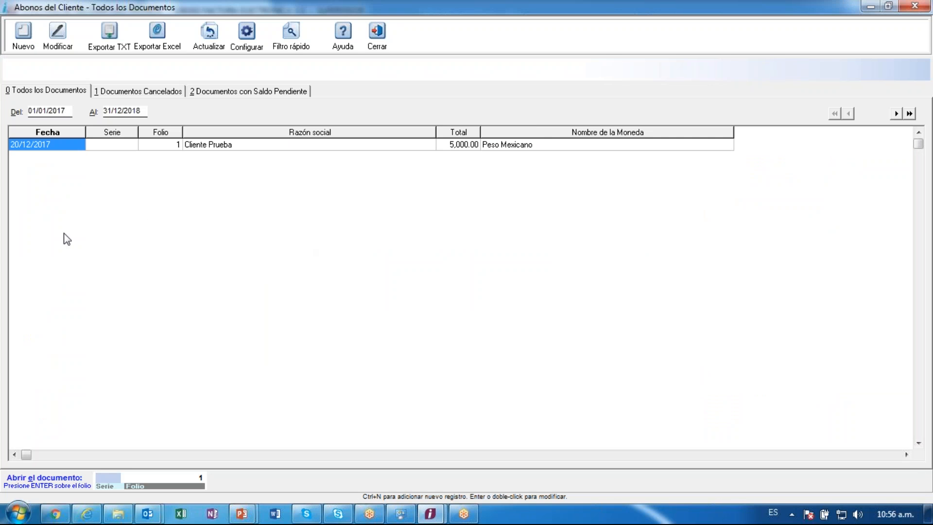
- Start a new customer payment document for Cliente Prueba (C0001)
click(298, 145)
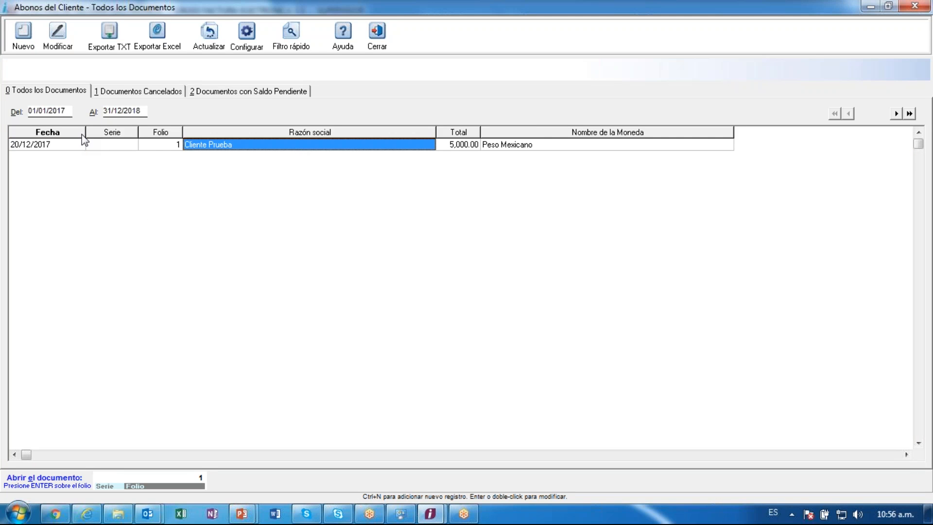
click(65, 145)
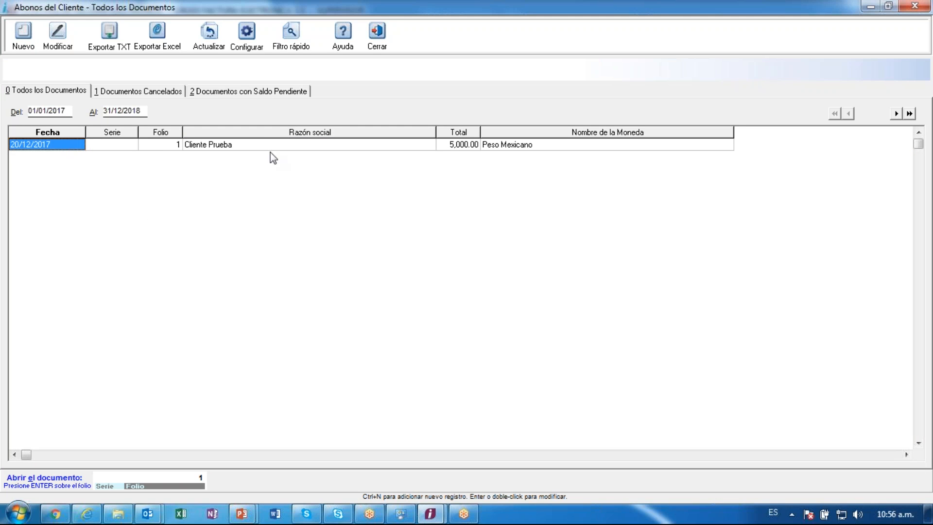
click(245, 145)
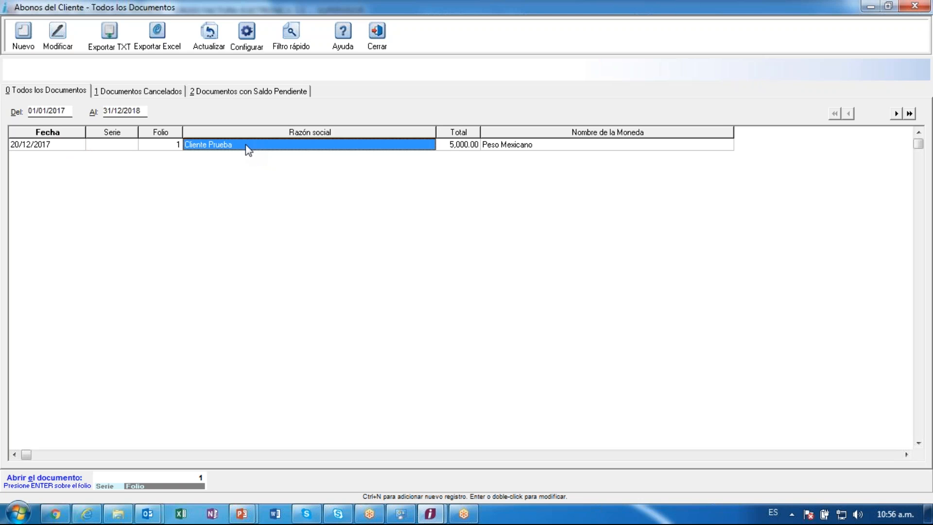
click(36, 47)
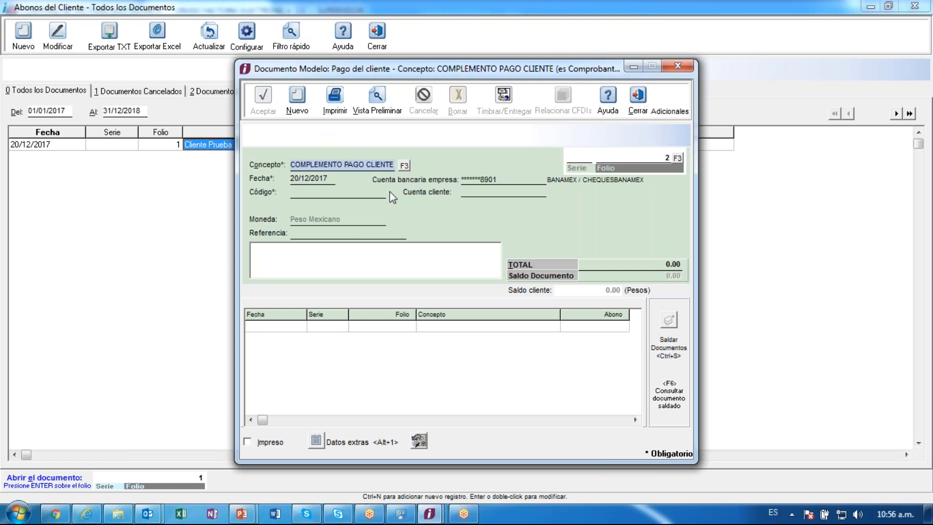
key(Tab)
key(Tab)
key(Tab)
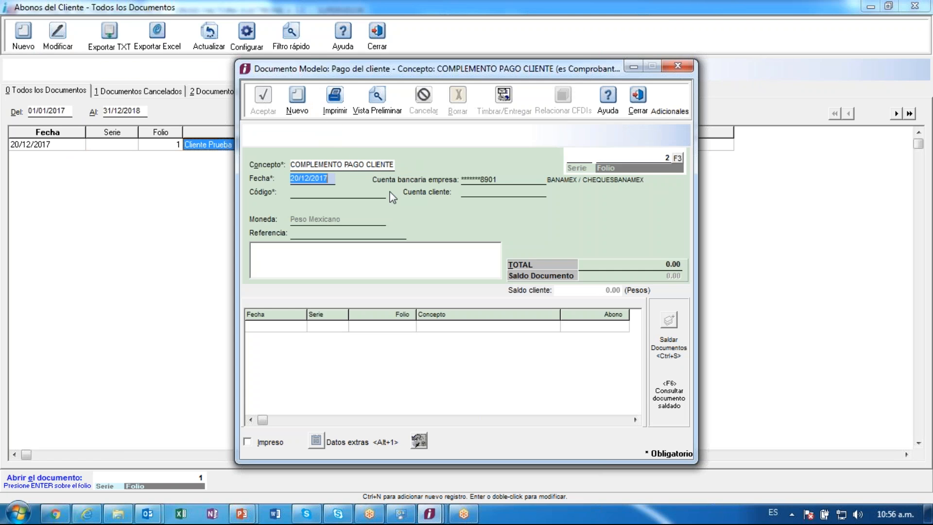
key(Tab)
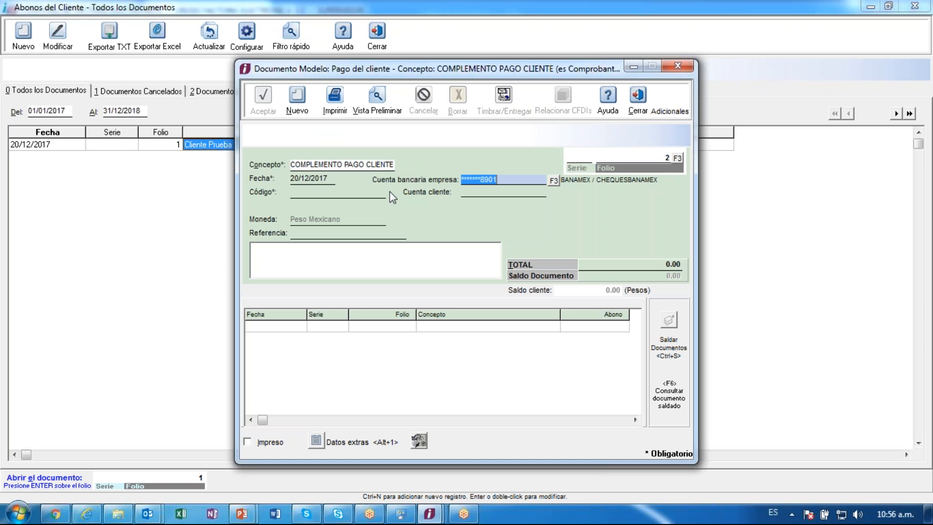
key(Tab)
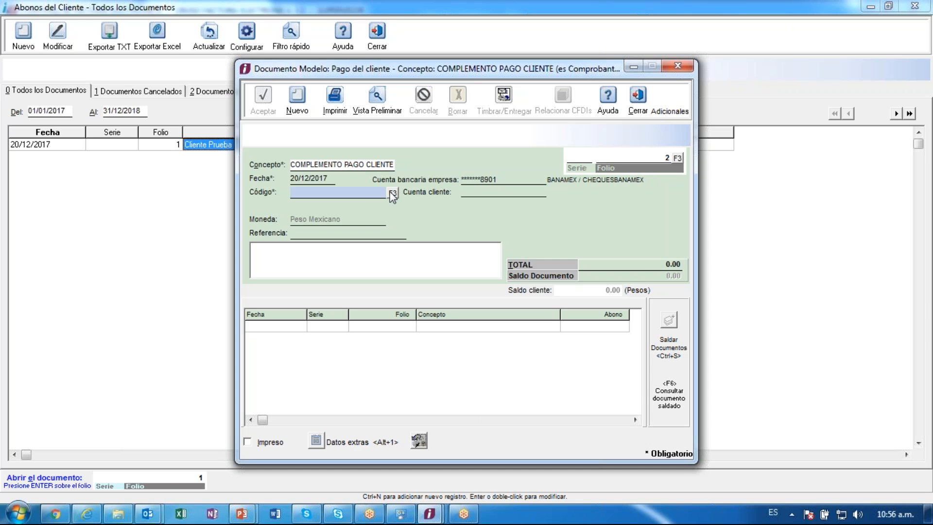
click(391, 194)
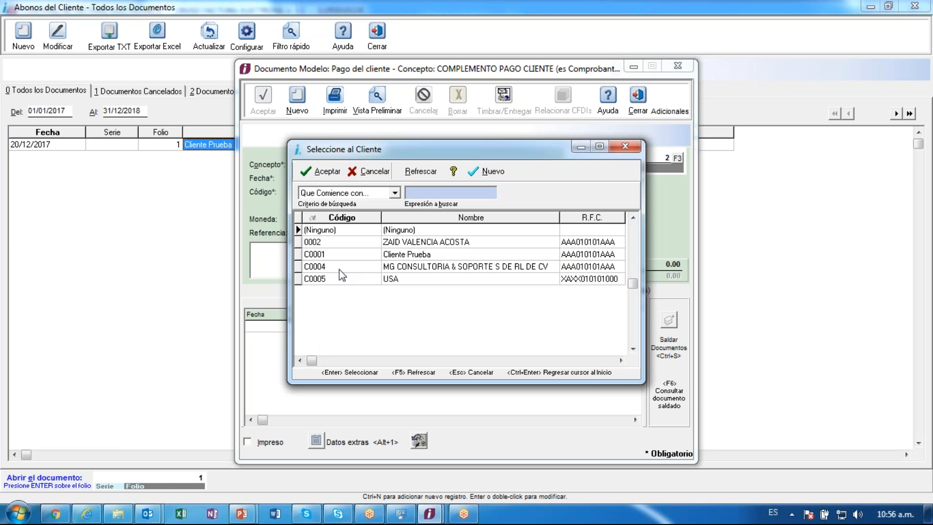
double_click(338, 256)
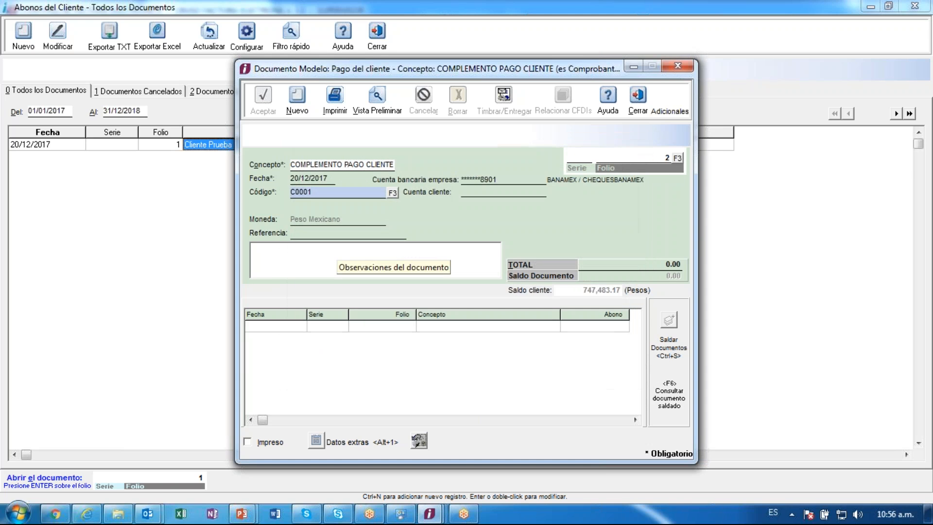
- Enter 10,000 as the payment total
key(Tab)
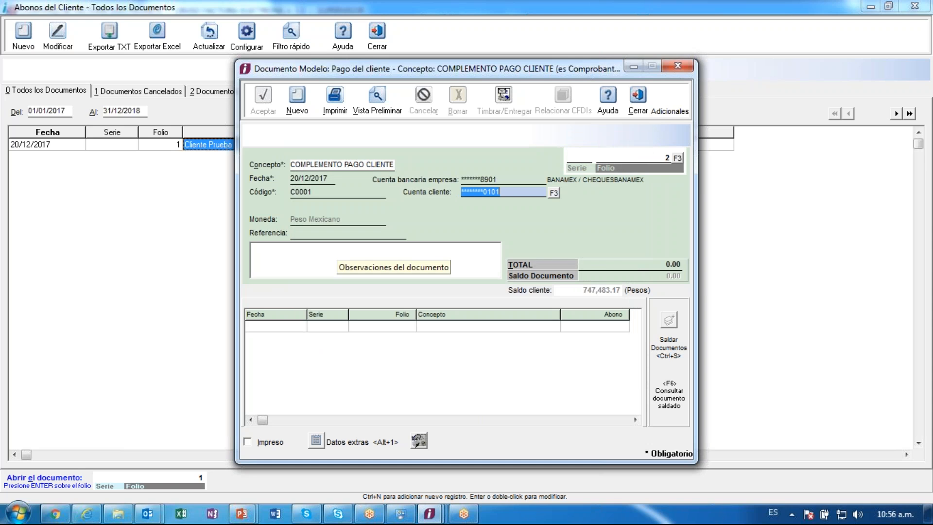
key(Tab)
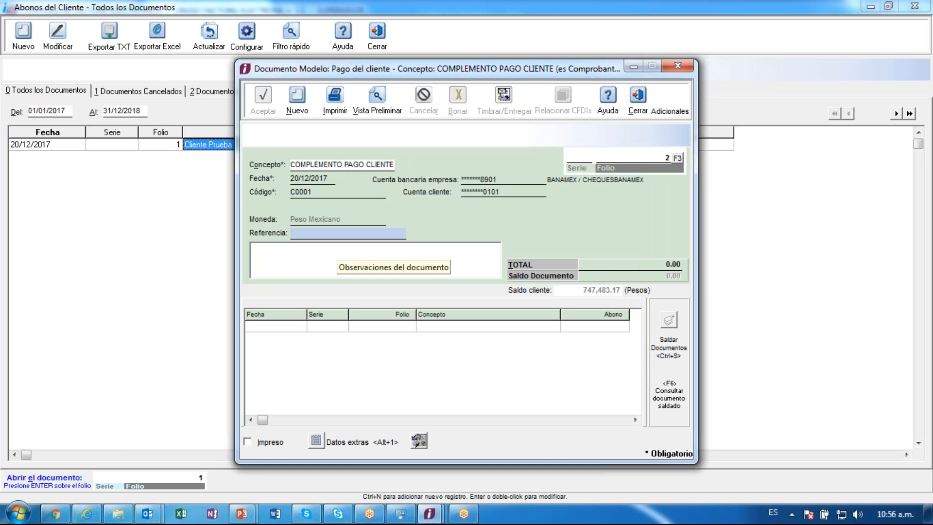
key(Tab)
key(Tab)
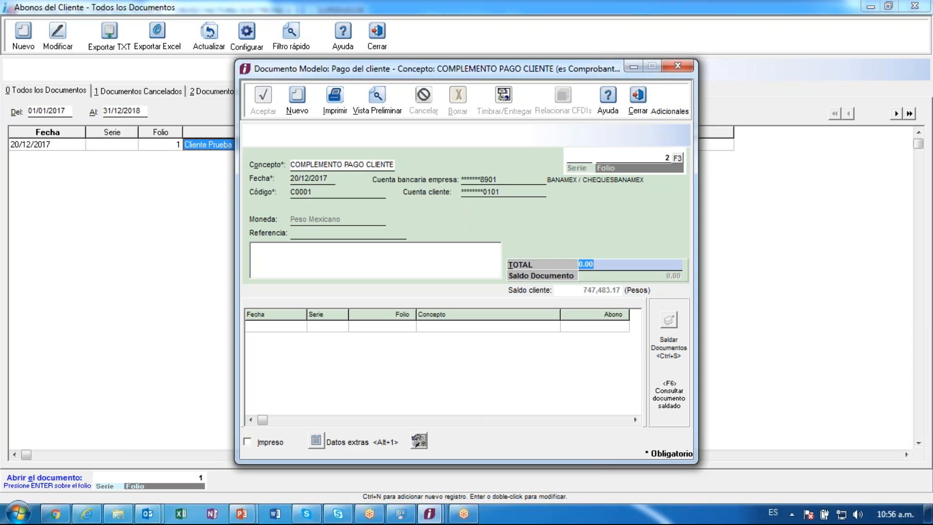
text(10000)
key(Return)
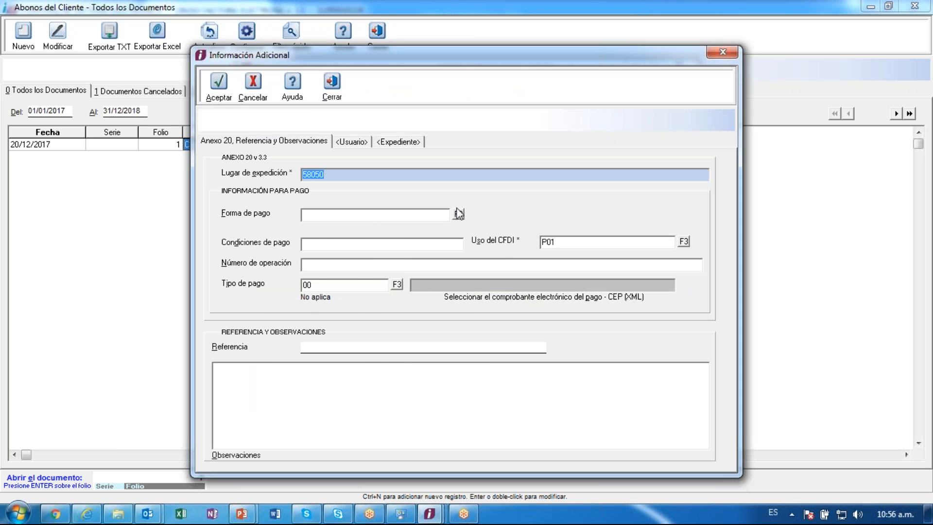
- Set Forma de pago to 03 Transferencia electrónica de fondos and accept the payment
click(457, 212)
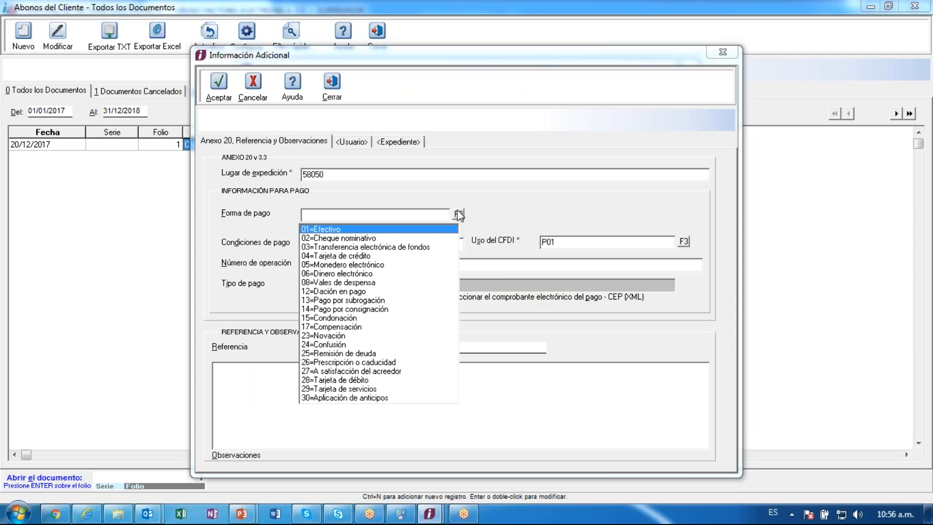
click(387, 247)
key(Tab)
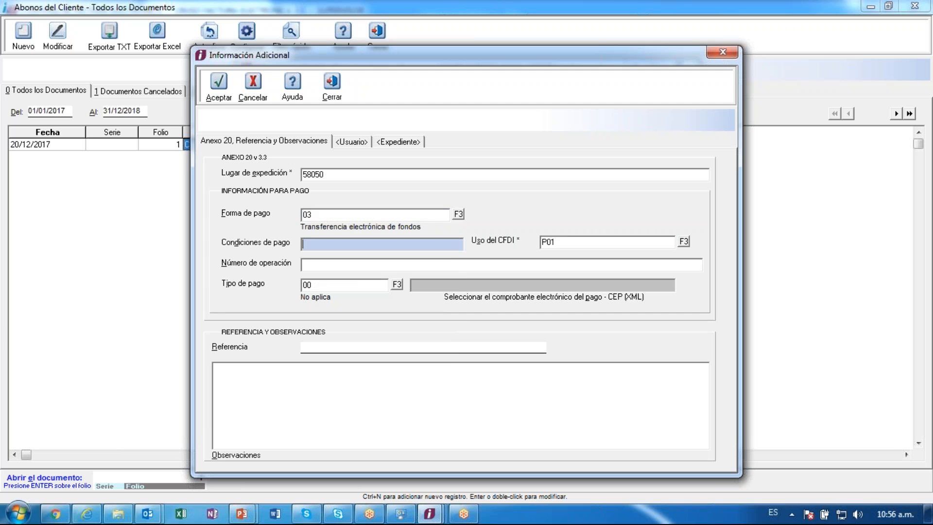
key(Tab)
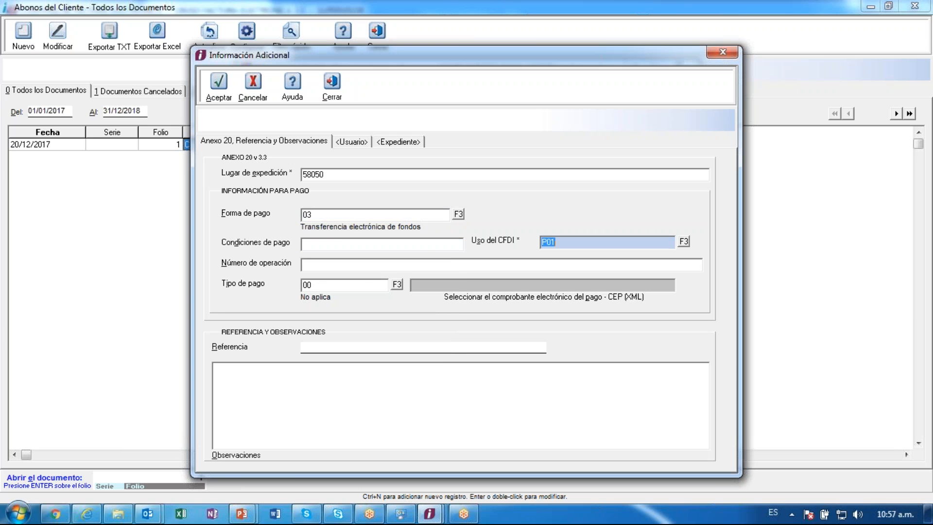
click(220, 84)
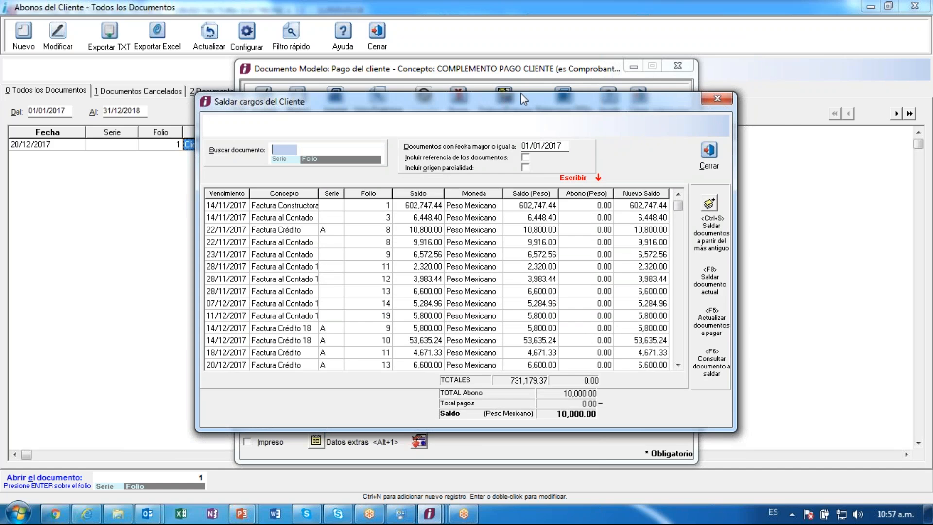
- Move the Saldar cargos window aside and apply 5,000 to invoice folio 13
click(760, 114)
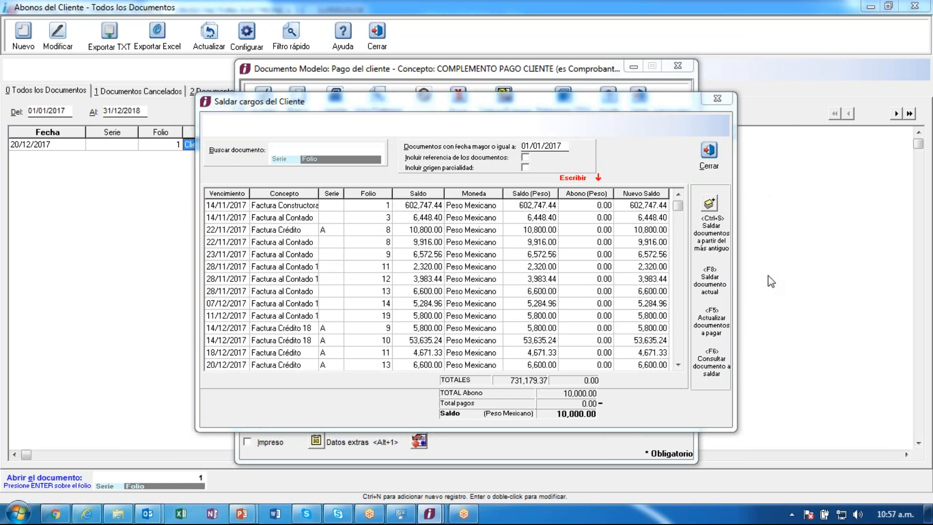
drag(462, 93, 346, 44)
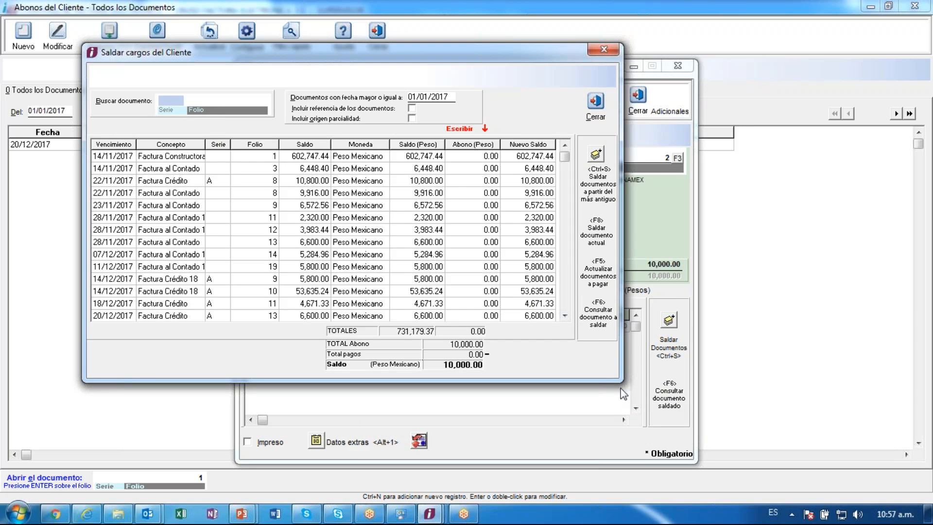
click(564, 316)
click(564, 145)
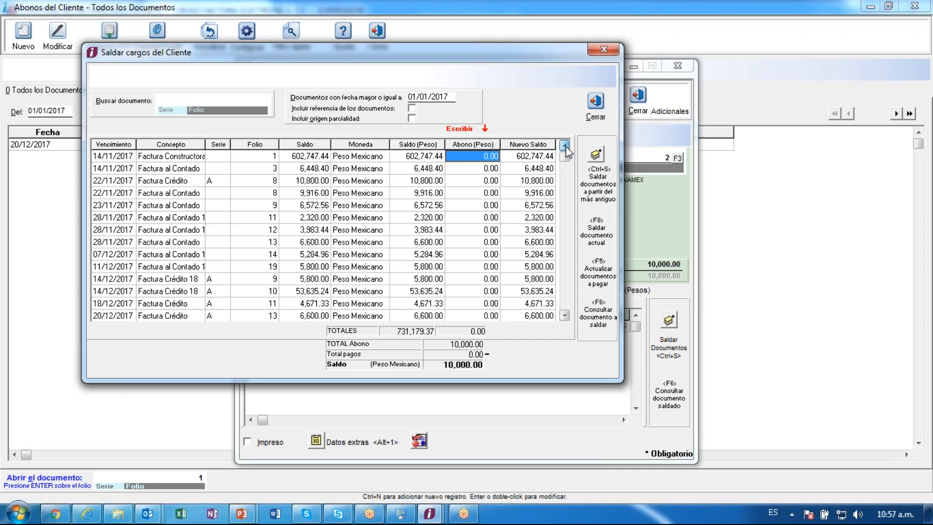
click(564, 315)
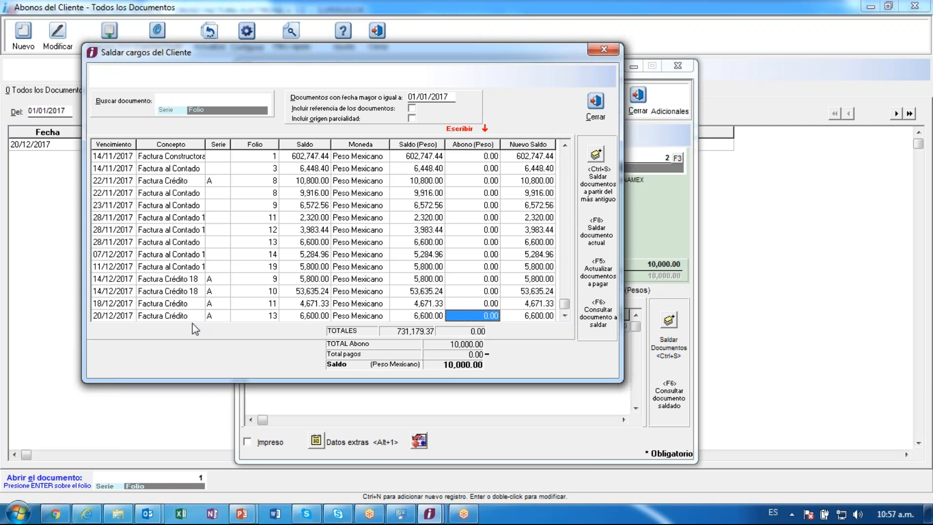
text(5000)
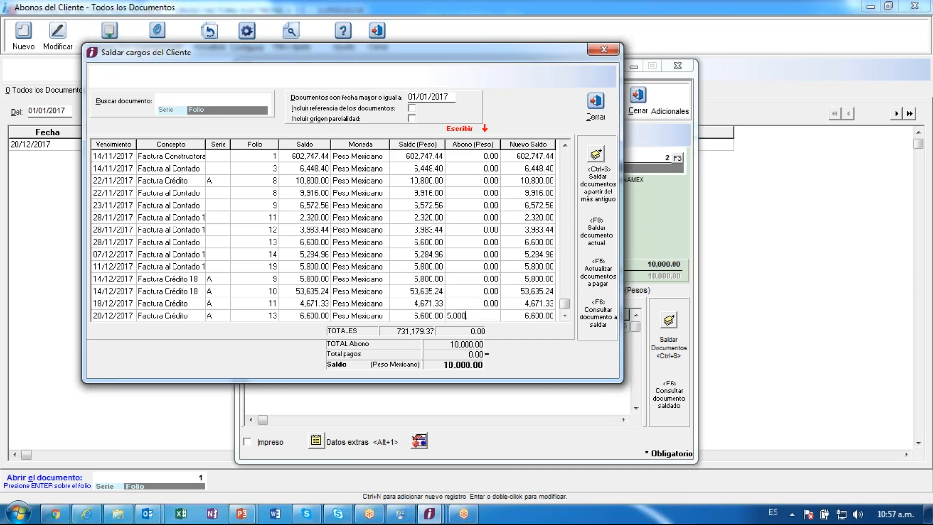
key(Up)
key(Up)
- Apply 1,000, 1,000, 2,000 and 1,000 to folios 11, 10, 9 and 19, then close the window
key(Down)
text(1000)
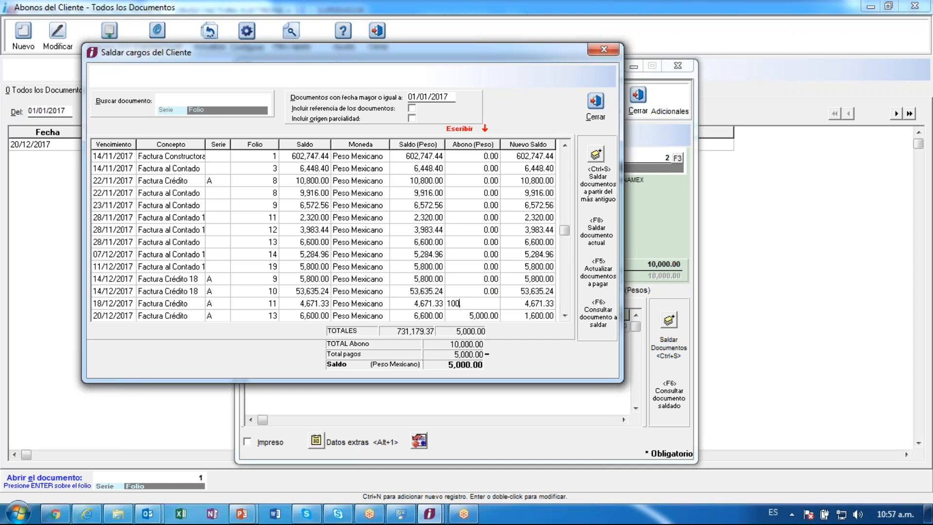
key(Up)
text(1000)
key(Up)
text(2000)
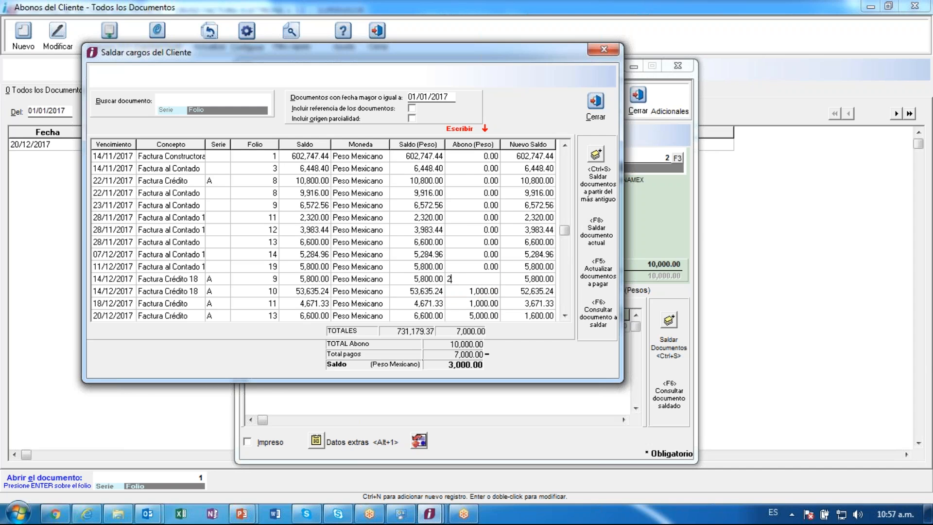
key(Up)
text(1,000)
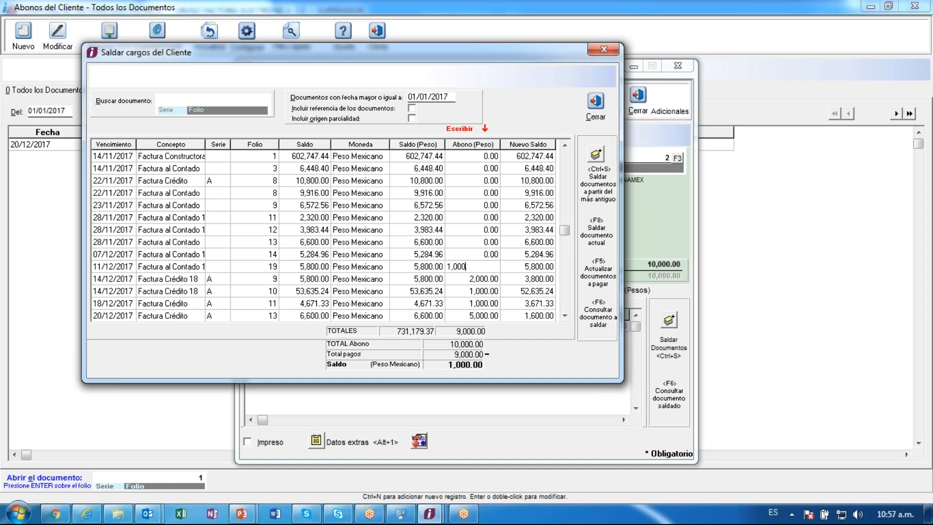
key(Down)
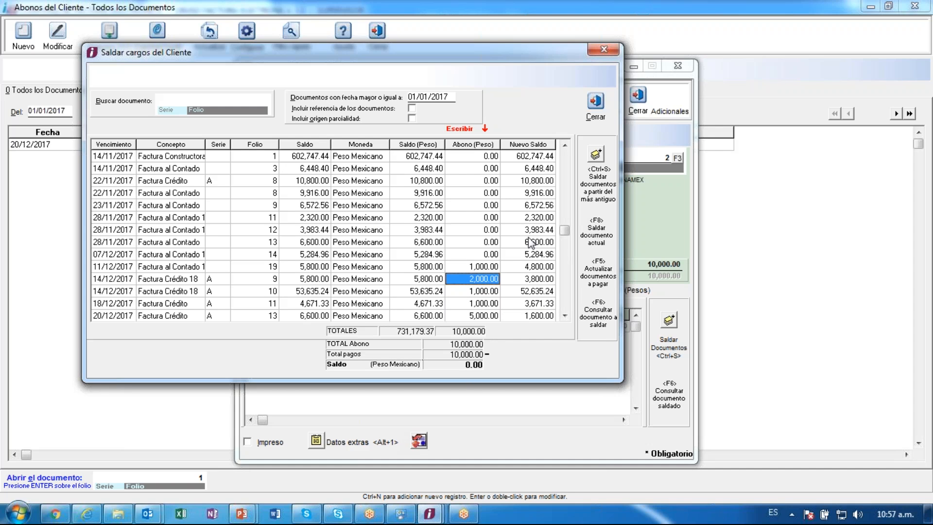
click(596, 107)
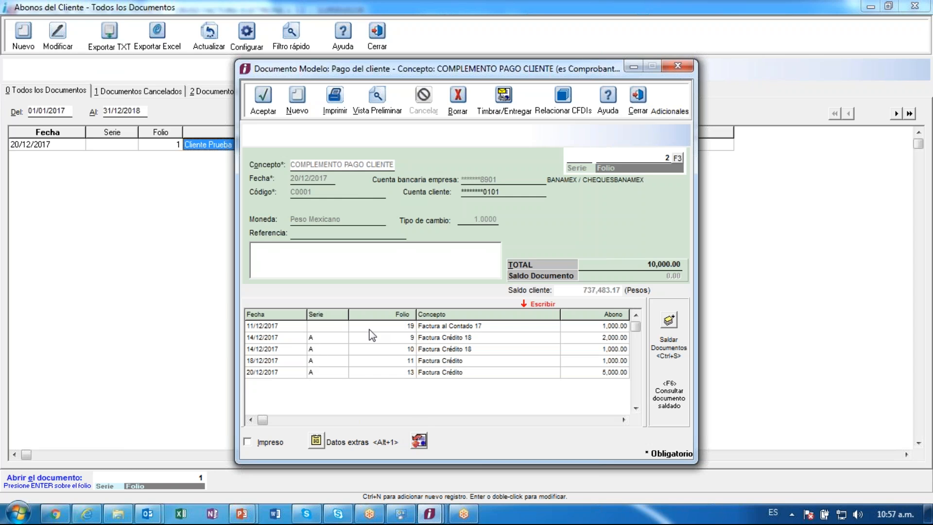
click(419, 443)
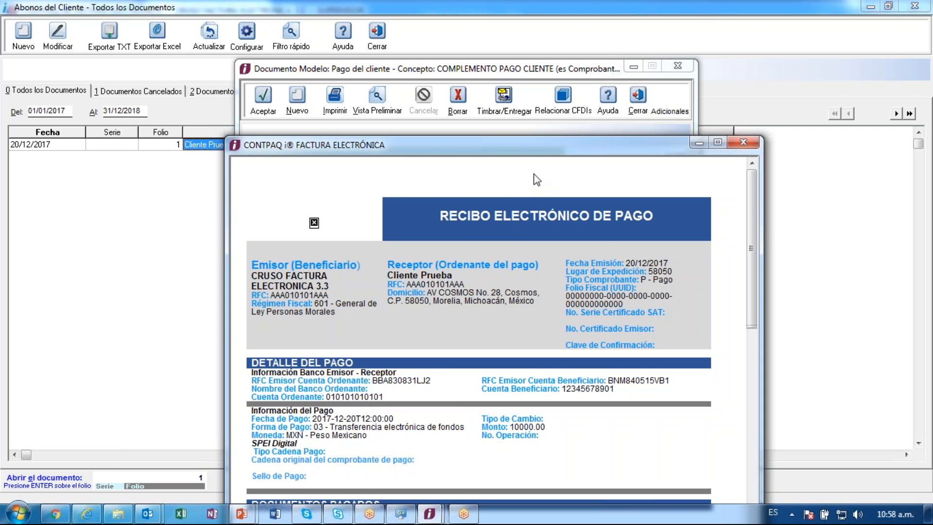
drag(517, 142, 442, 15)
drag(677, 73, 676, 91)
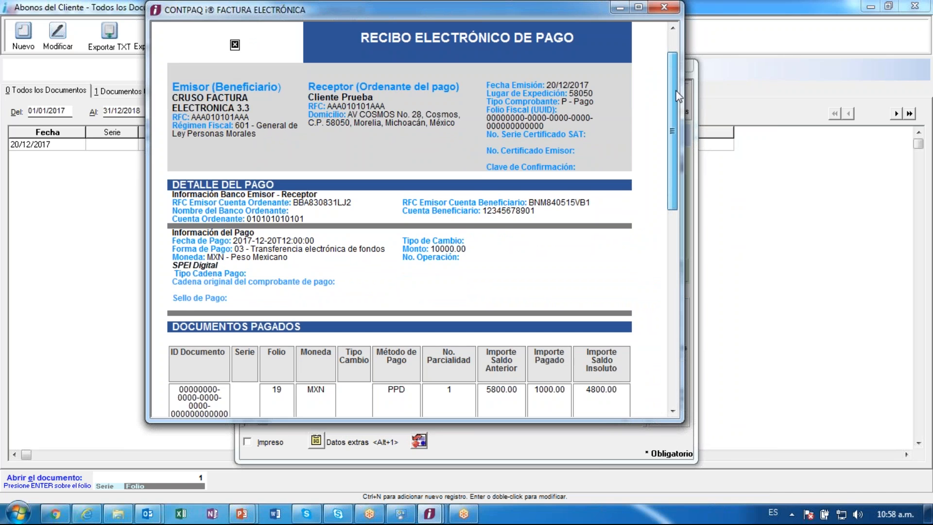
drag(676, 91, 674, 192)
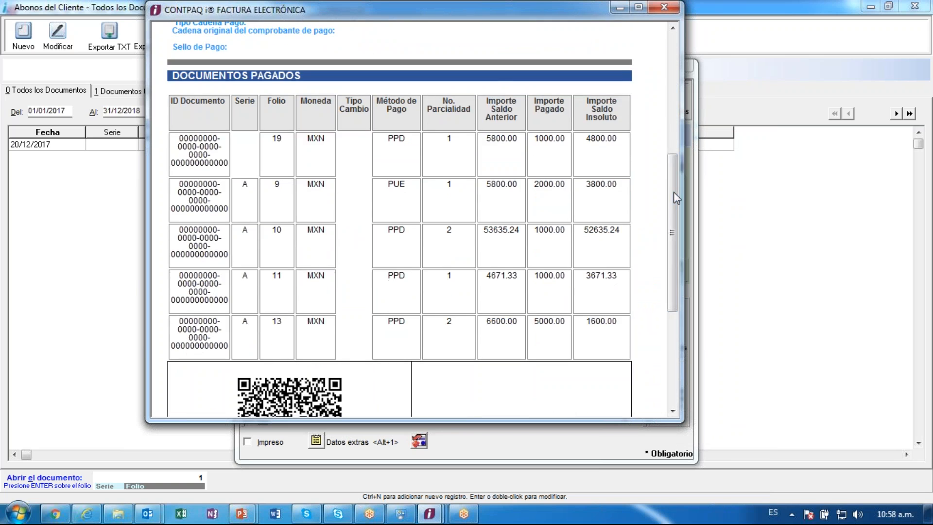
drag(185, 148, 204, 214)
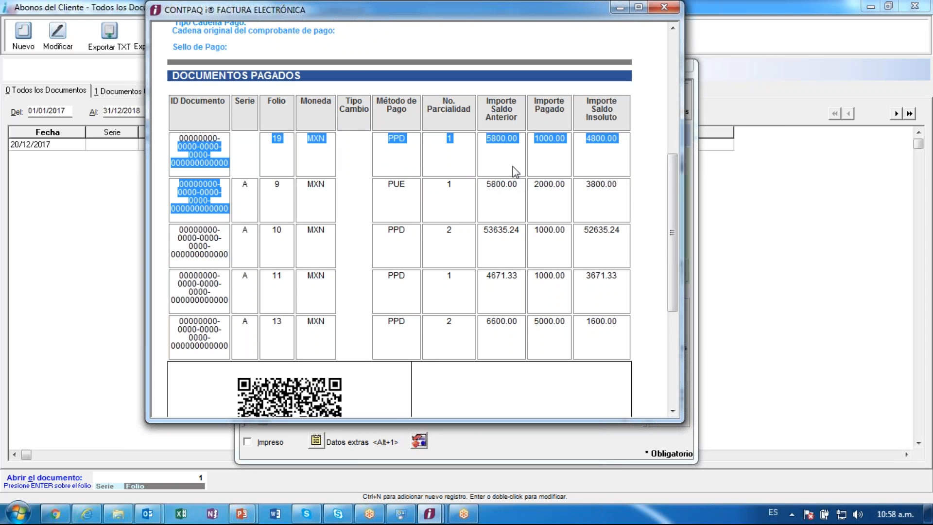
click(537, 171)
drag(534, 142, 553, 142)
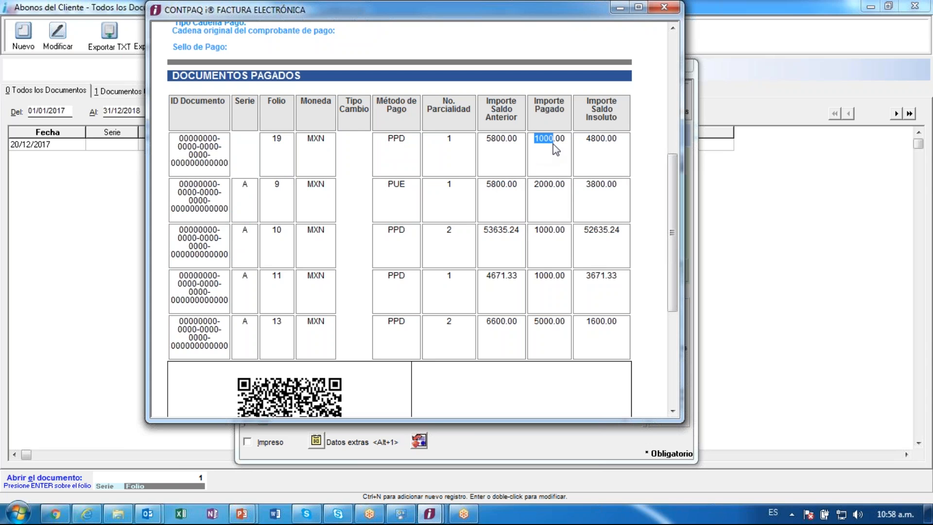
click(551, 183)
double_click(562, 333)
right_click(564, 332)
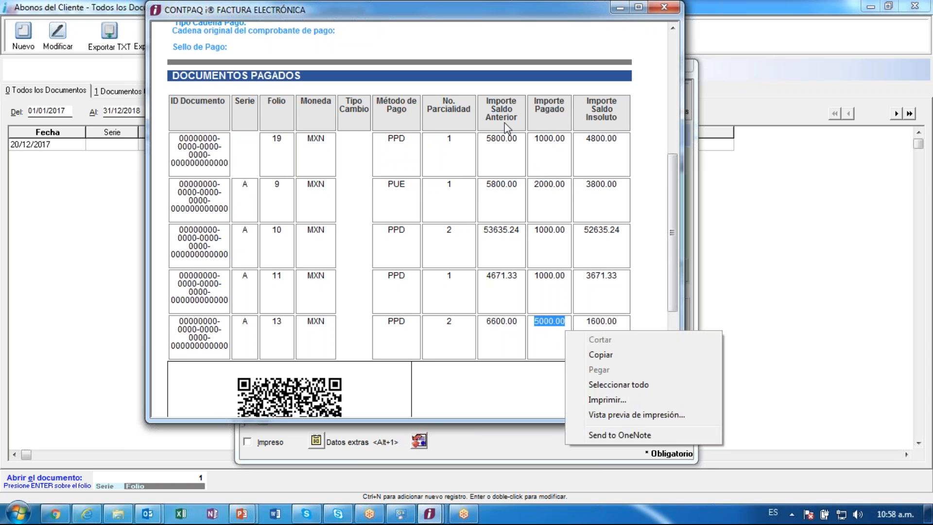
click(595, 161)
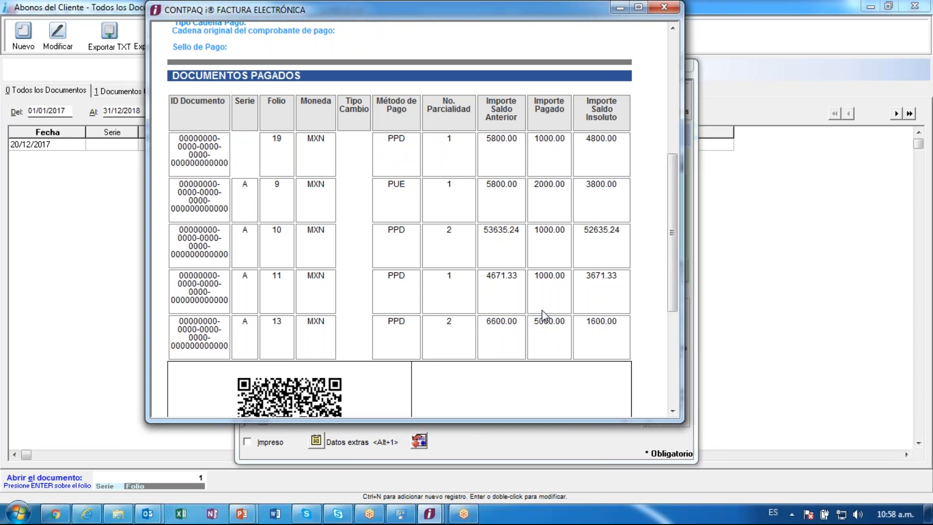
scroll(541, 319, down, 5)
scroll(409, 219, up, 5)
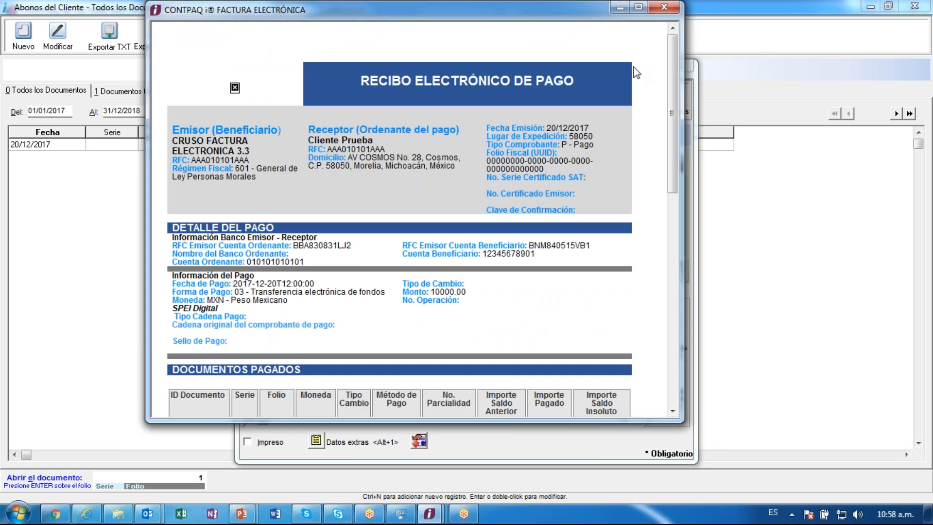
click(664, 7)
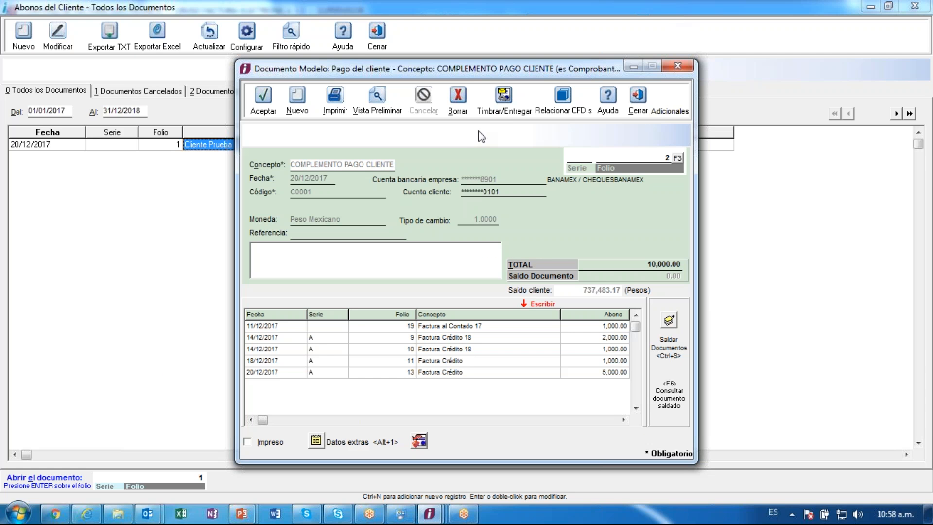
- Stamp the payment complement, delivering it to disk in Formato XML after copying its save path
click(500, 107)
click(647, 255)
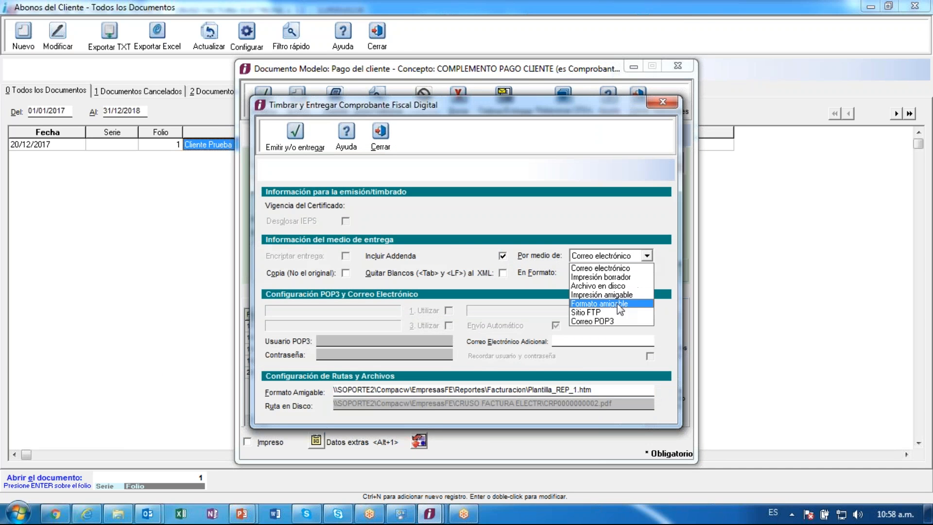
click(602, 286)
click(647, 272)
click(608, 297)
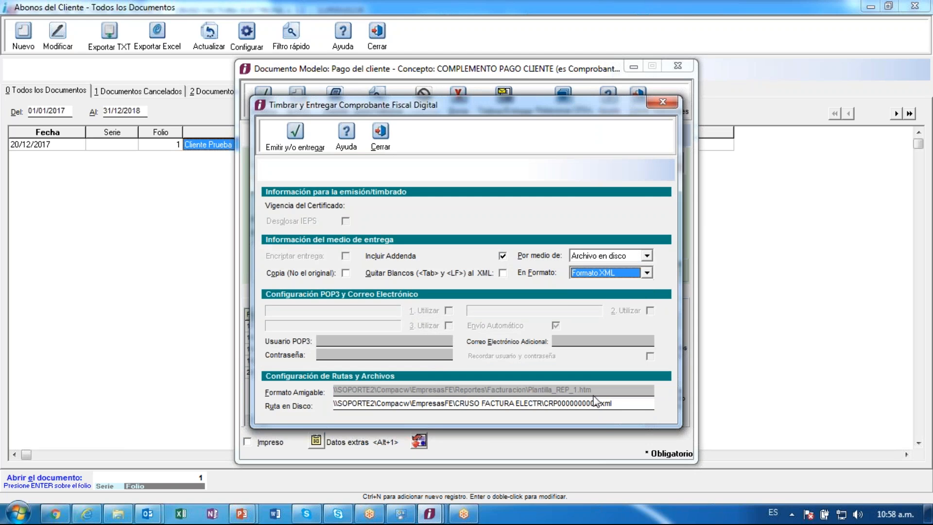
key(Tab)
key(ctrl+a)
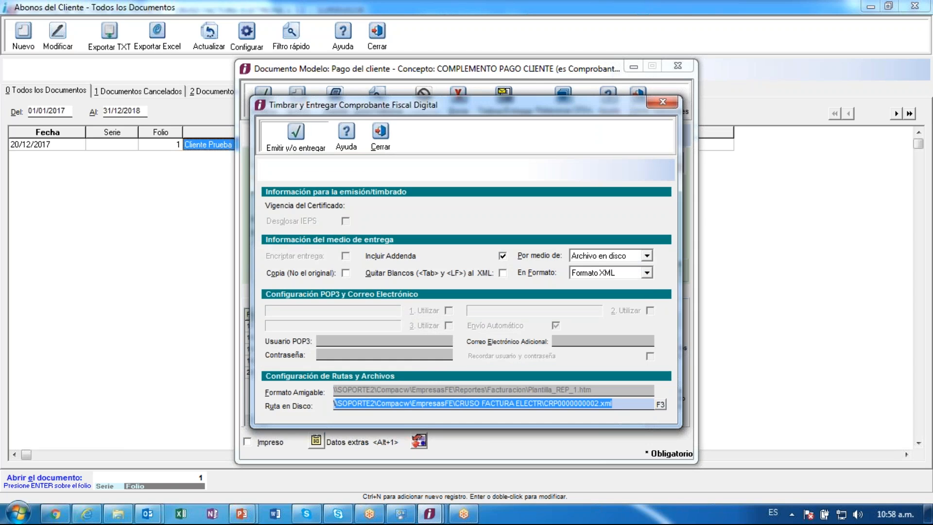
click(334, 124)
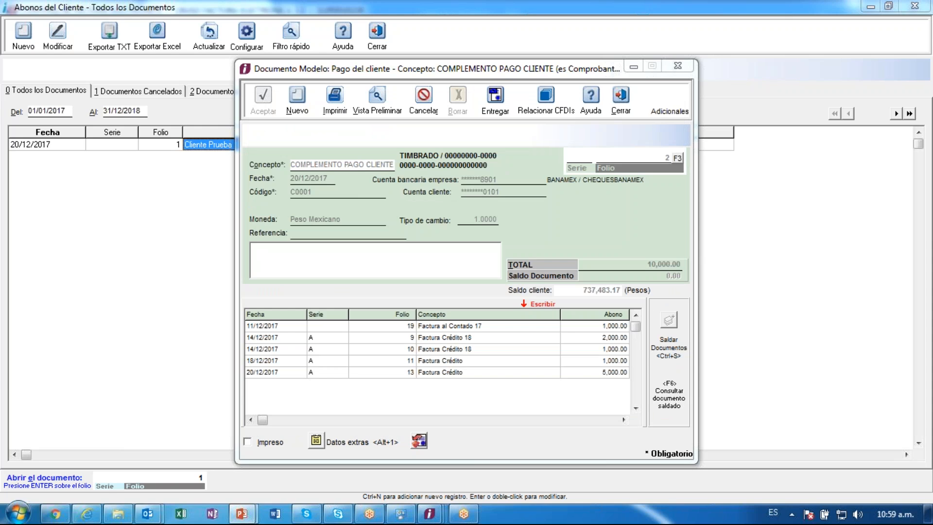
- Go to the pasted CRUSO FACTURA ELECTR path in Explorer and open CRP0000000002.xml
click(118, 514)
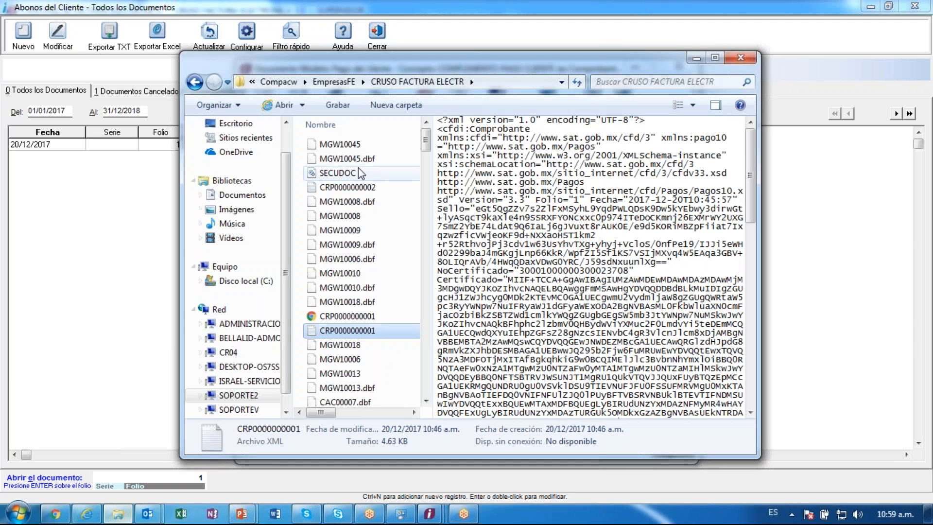
click(503, 87)
key(ctrl+v)
key(Return)
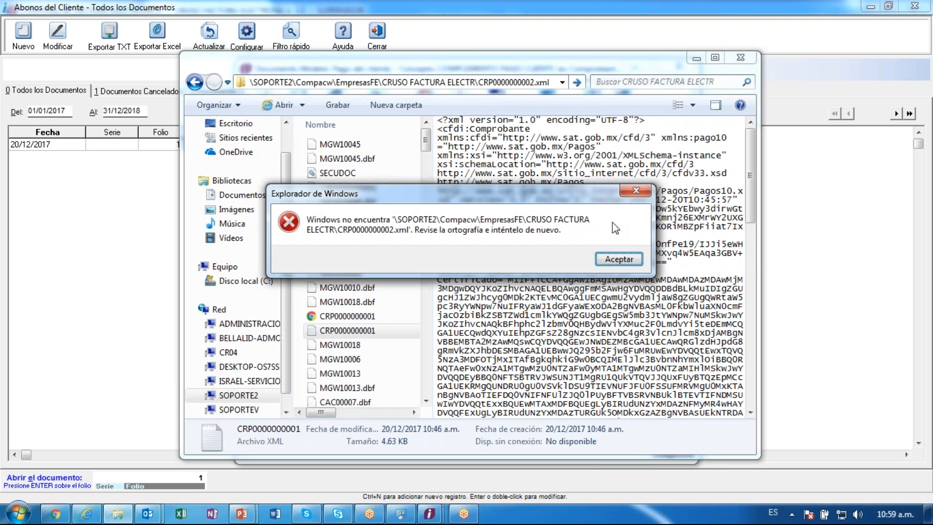
click(620, 260)
click(353, 174)
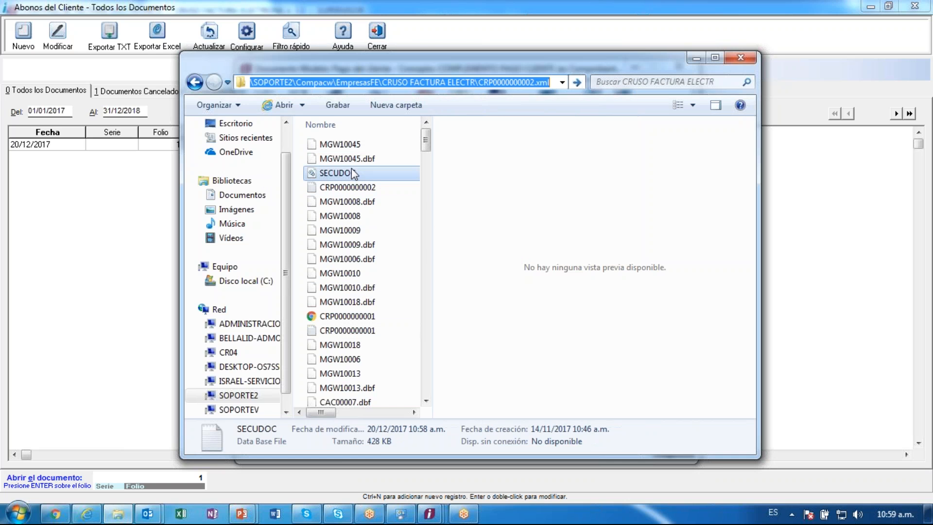
click(359, 188)
double_click(358, 188)
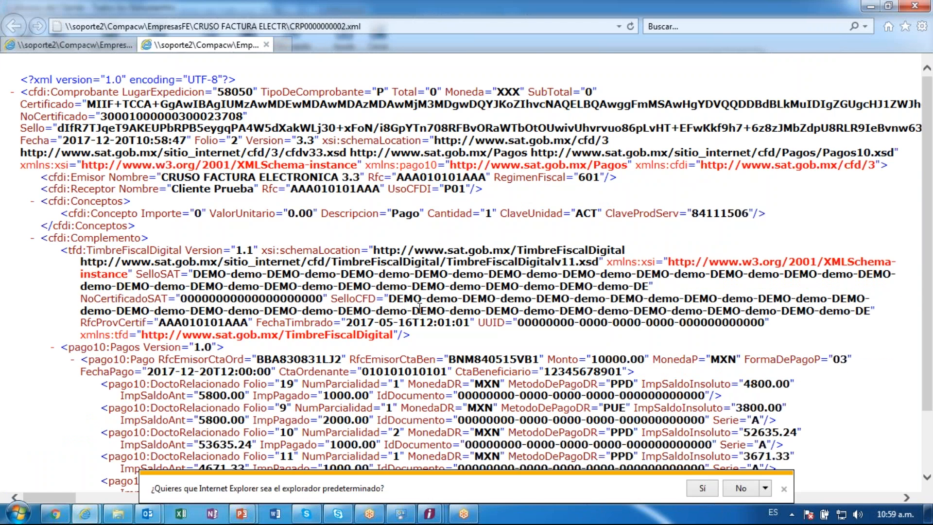
scroll(420, 308, down, 3)
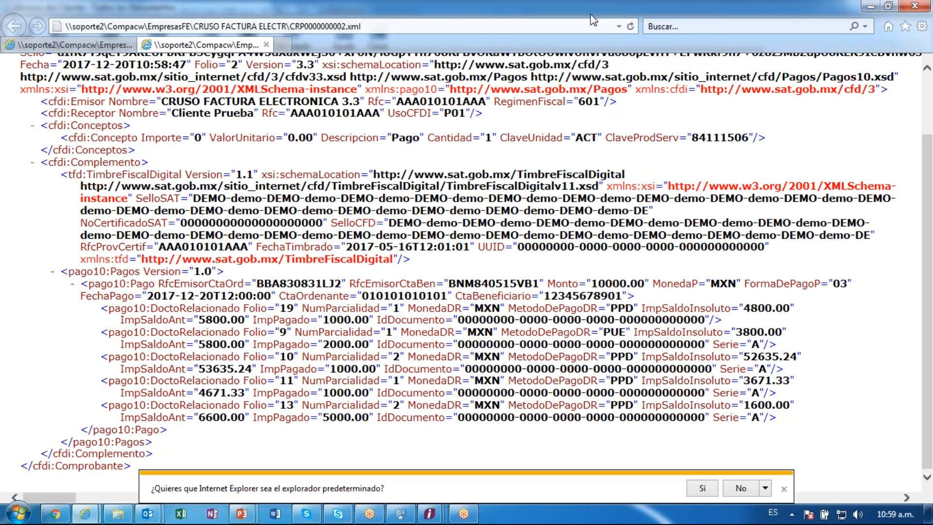
drag(590, 13, 320, 87)
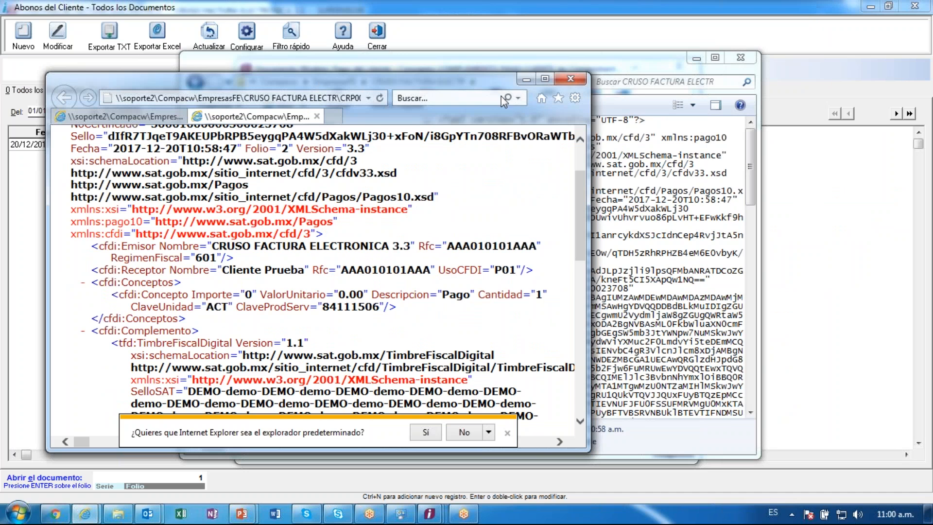
click(544, 79)
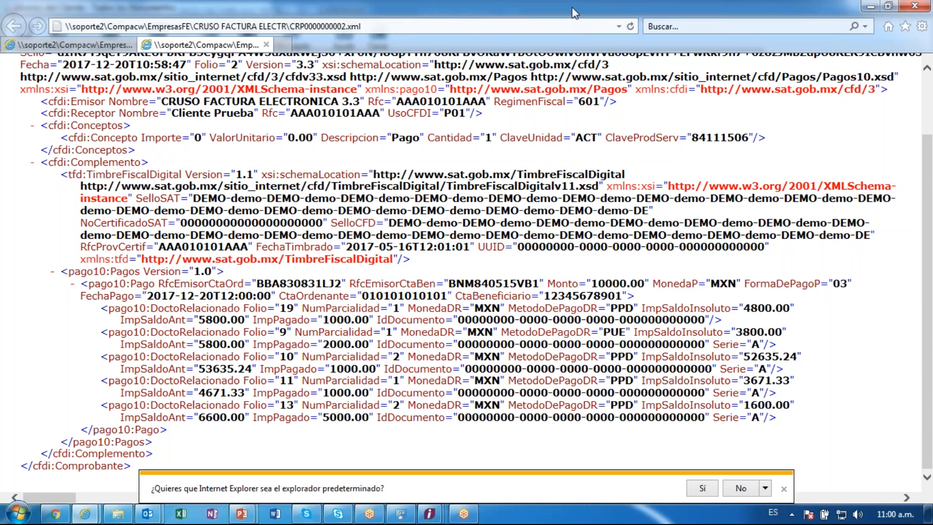
drag(573, 5, 407, 108)
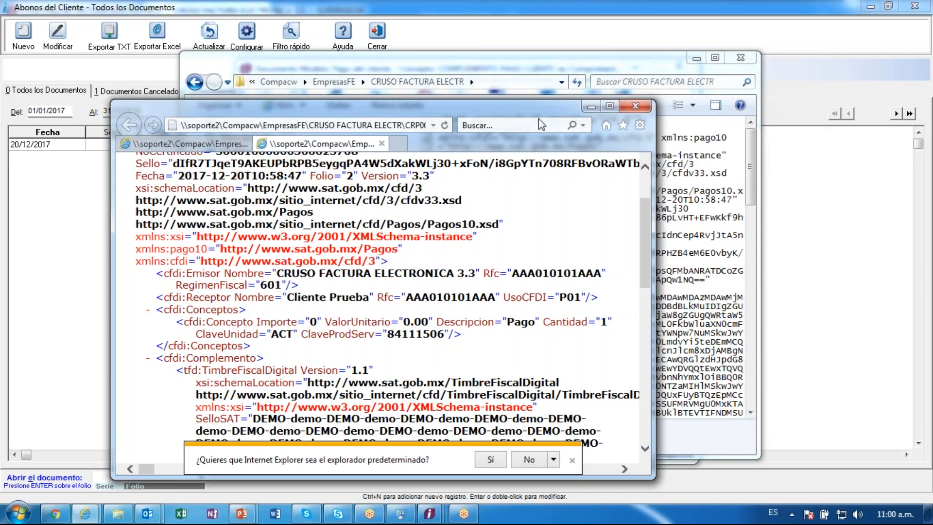
click(610, 107)
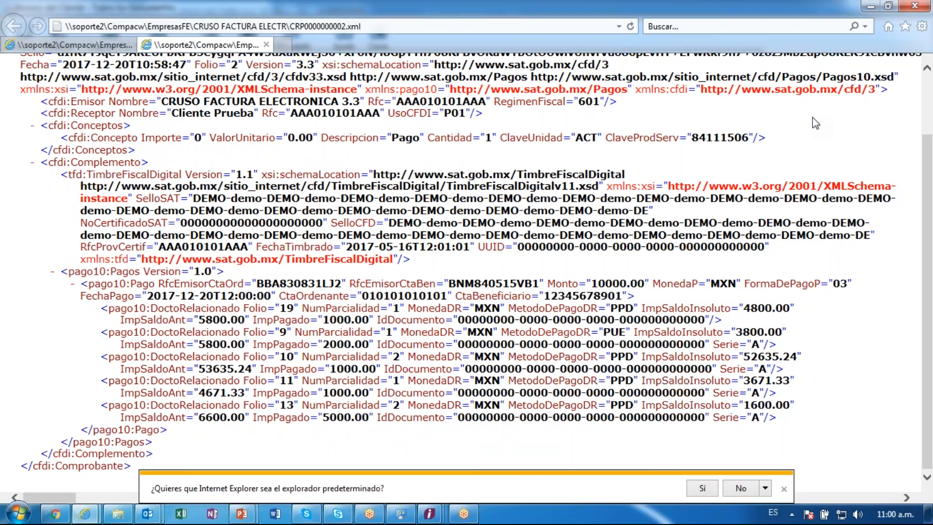